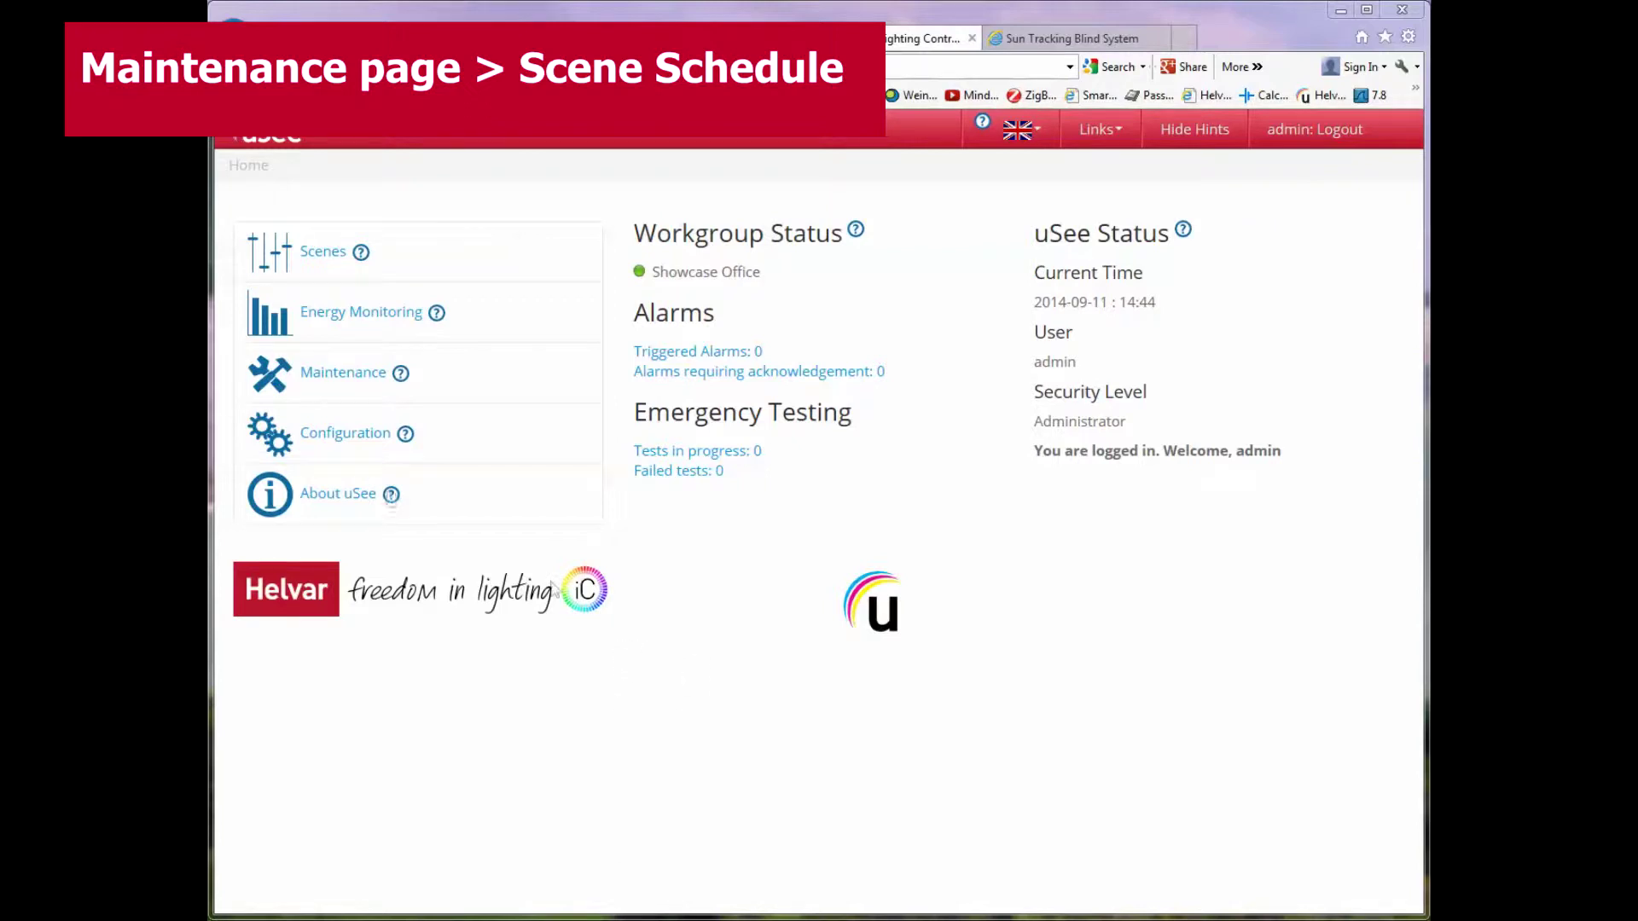
# Open the Scene Schedule calendar, browse ahead to December 2014, then return to September 2014
pyautogui.click(345, 373)
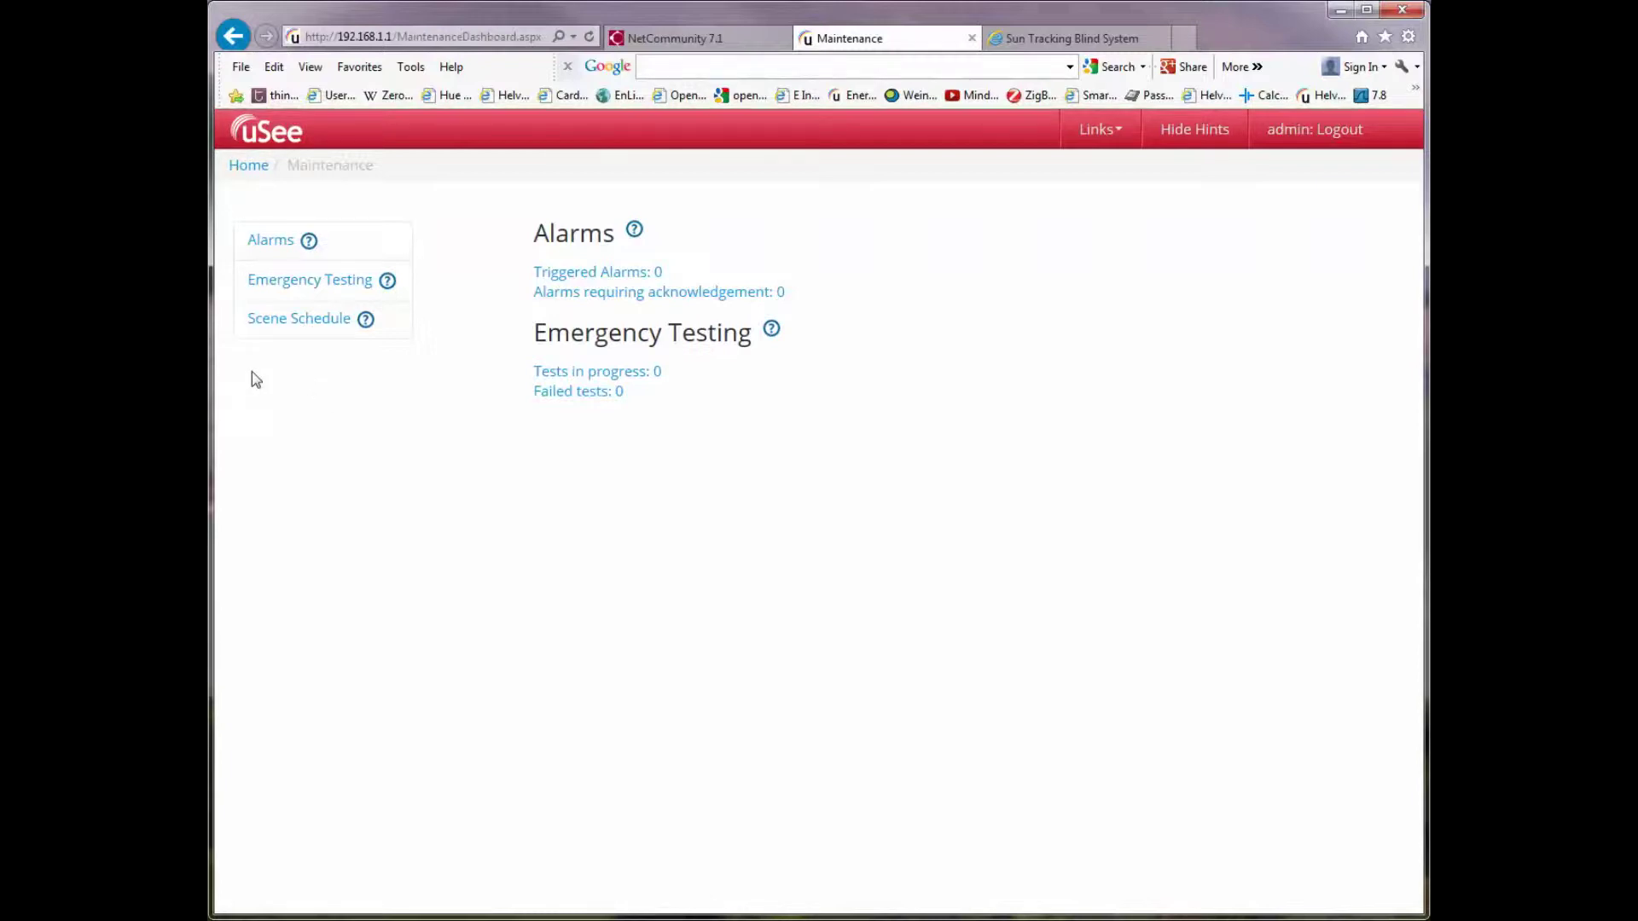
pyautogui.click(298, 318)
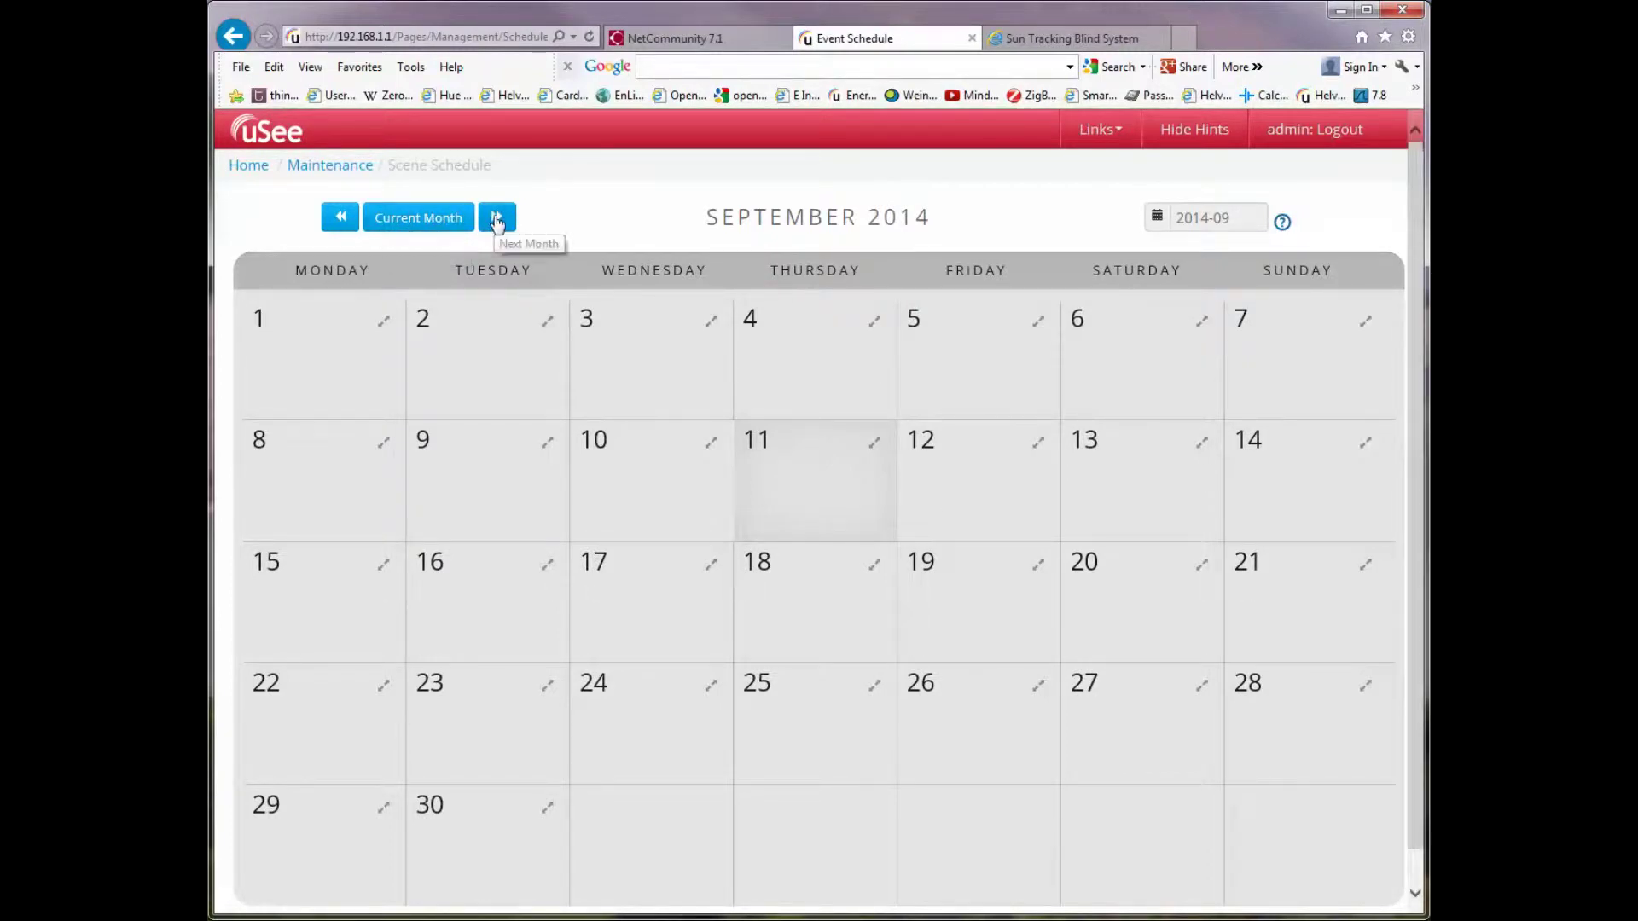
pyautogui.click(498, 220)
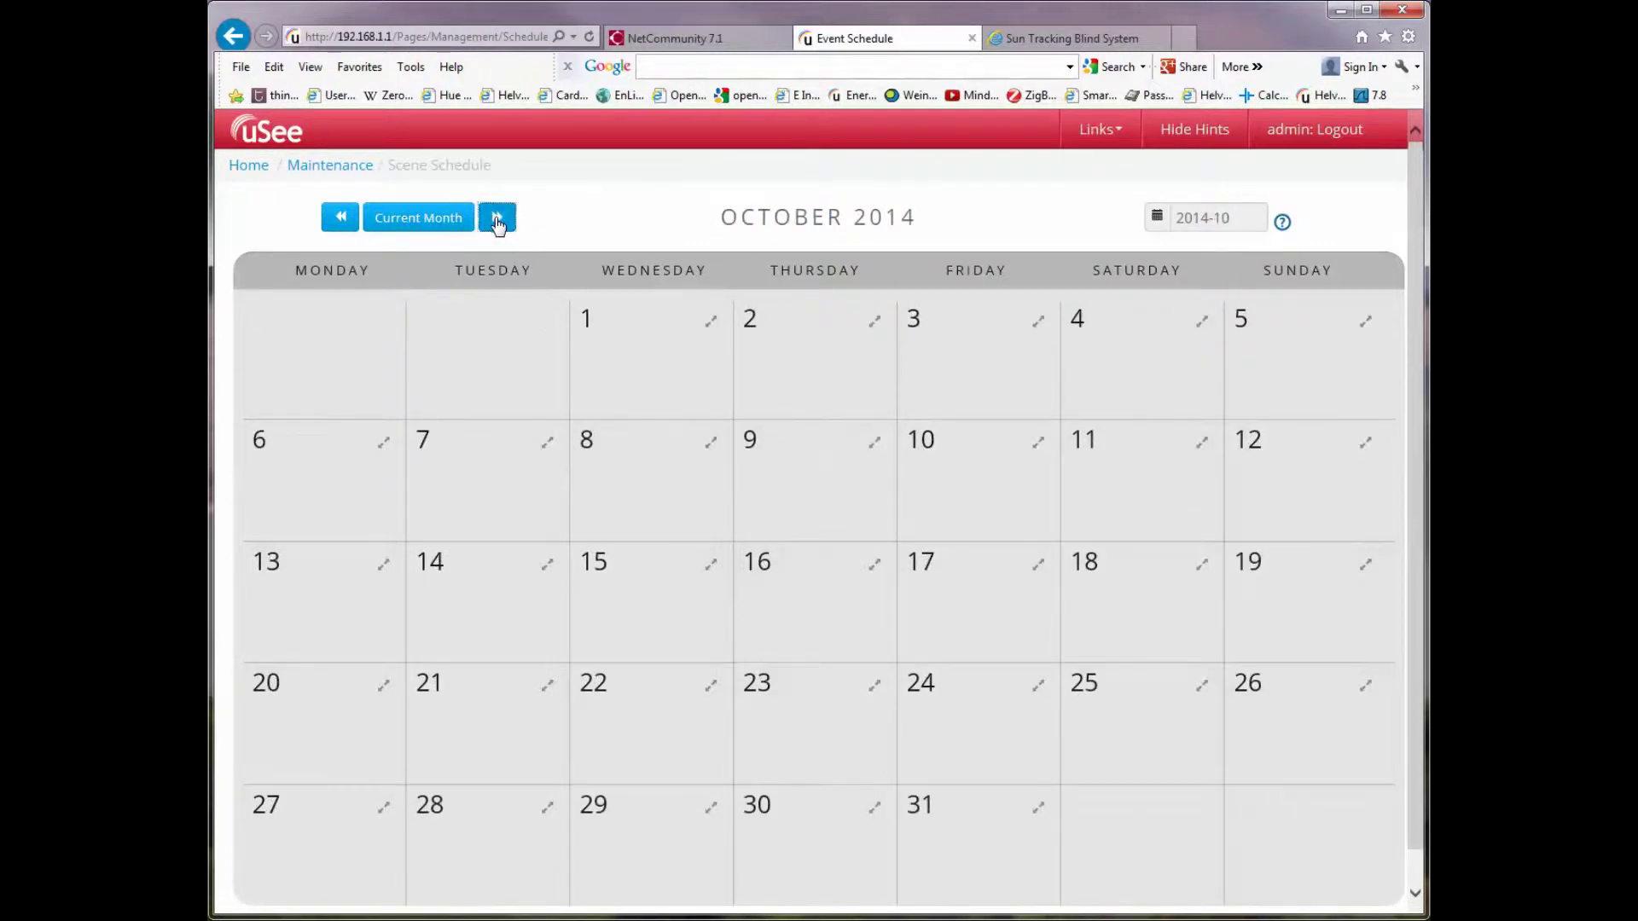
pyautogui.click(497, 221)
pyautogui.click(497, 221)
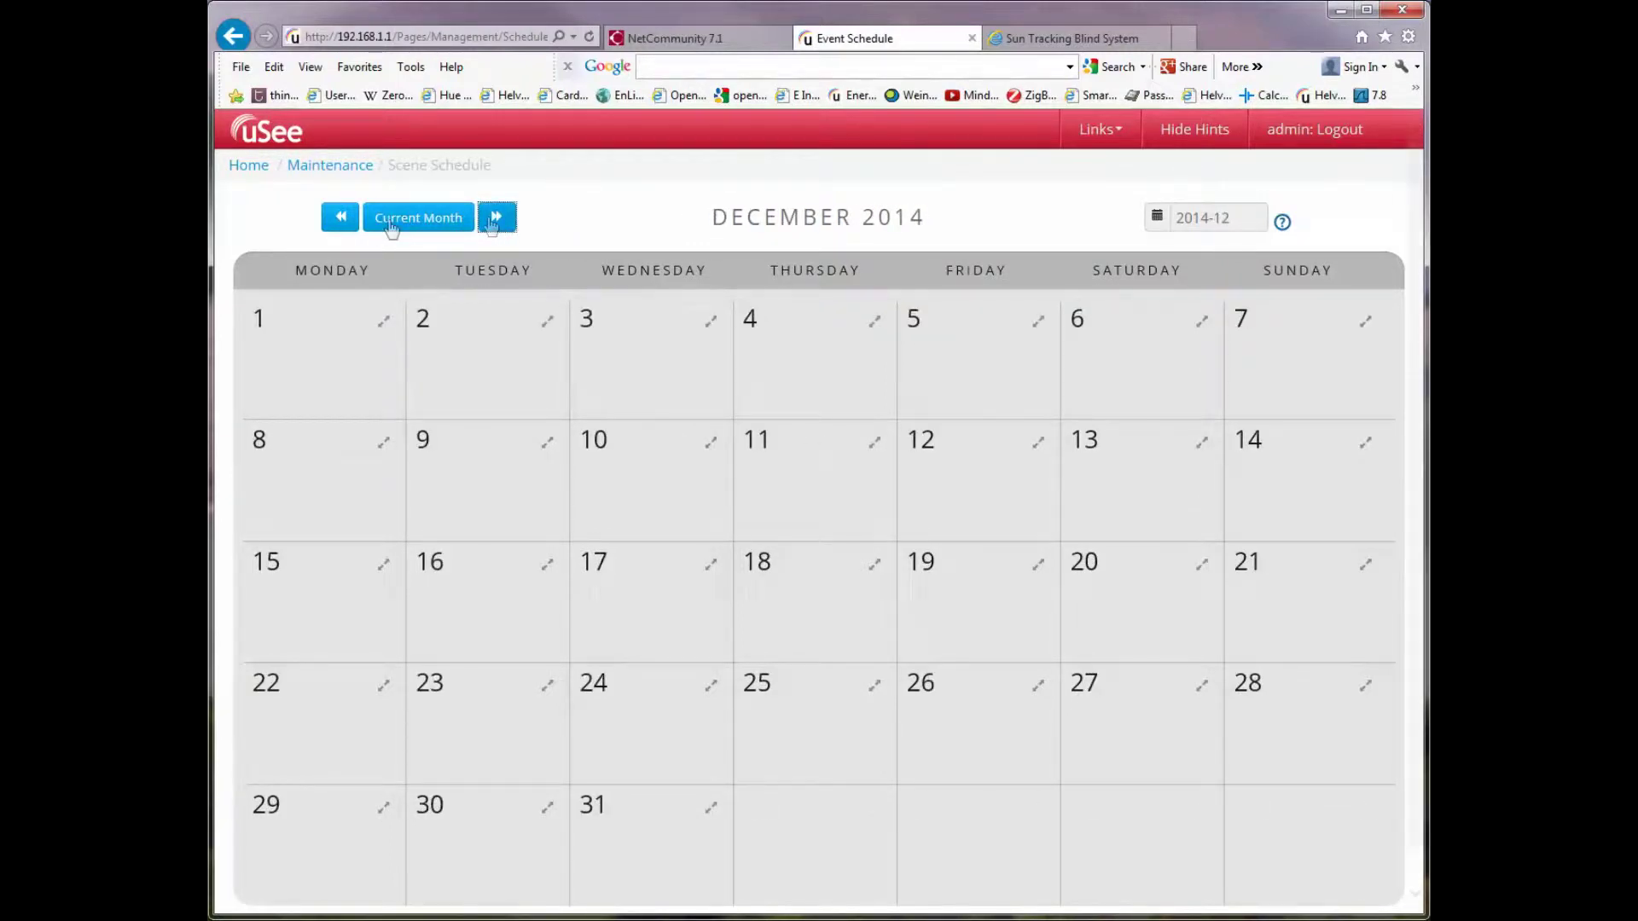
pyautogui.click(339, 221)
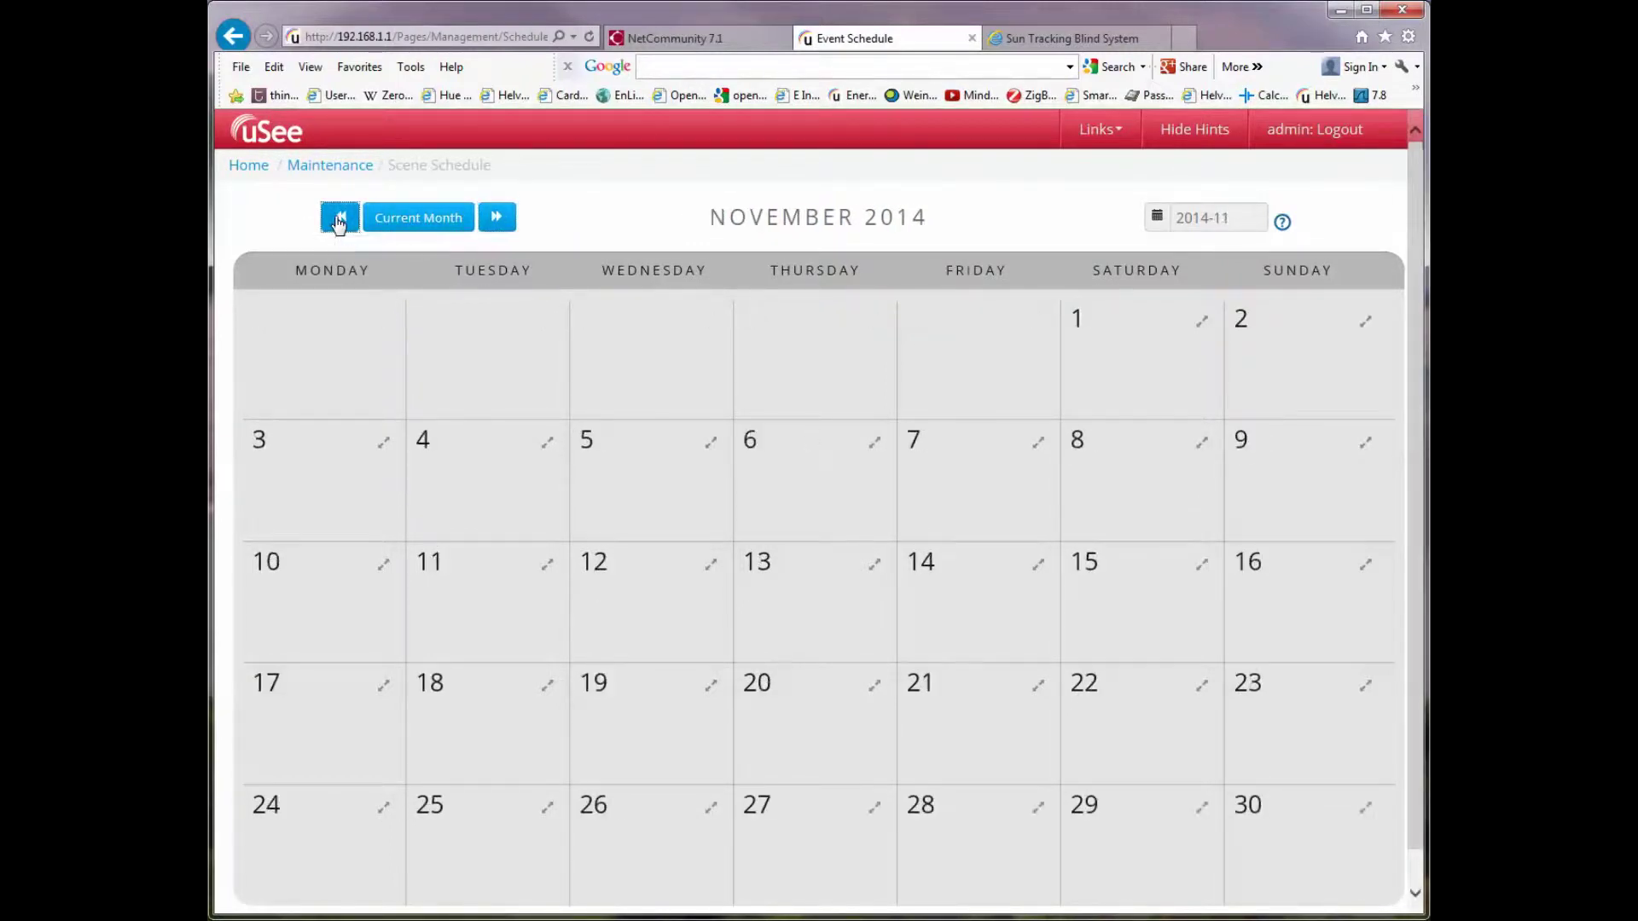
pyautogui.click(414, 220)
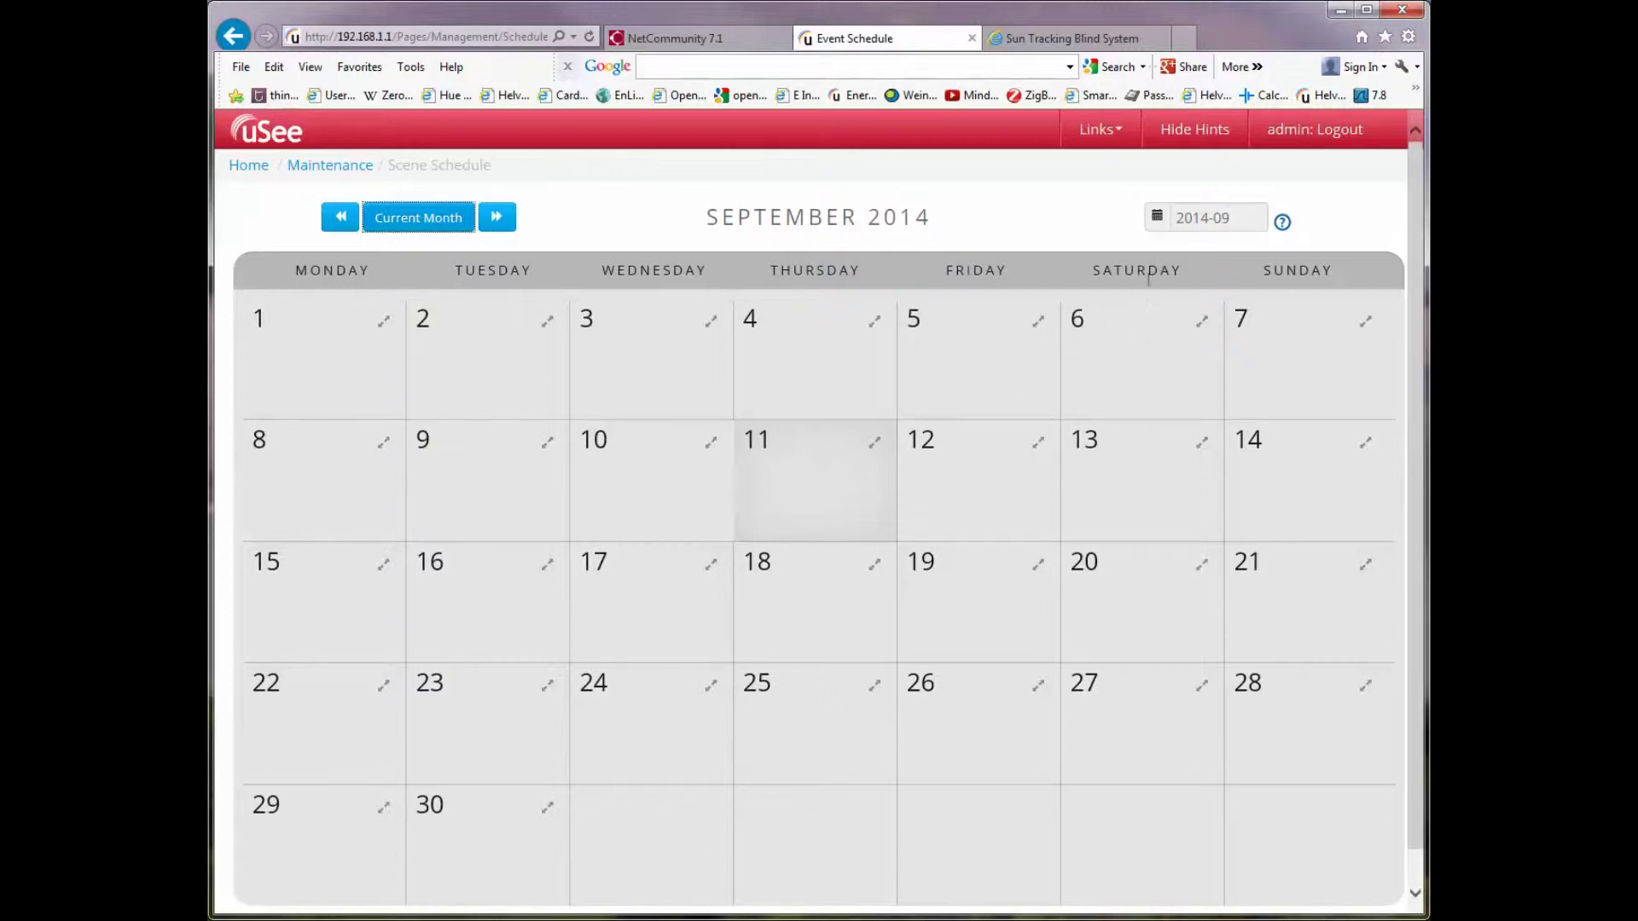
pyautogui.click(1157, 218)
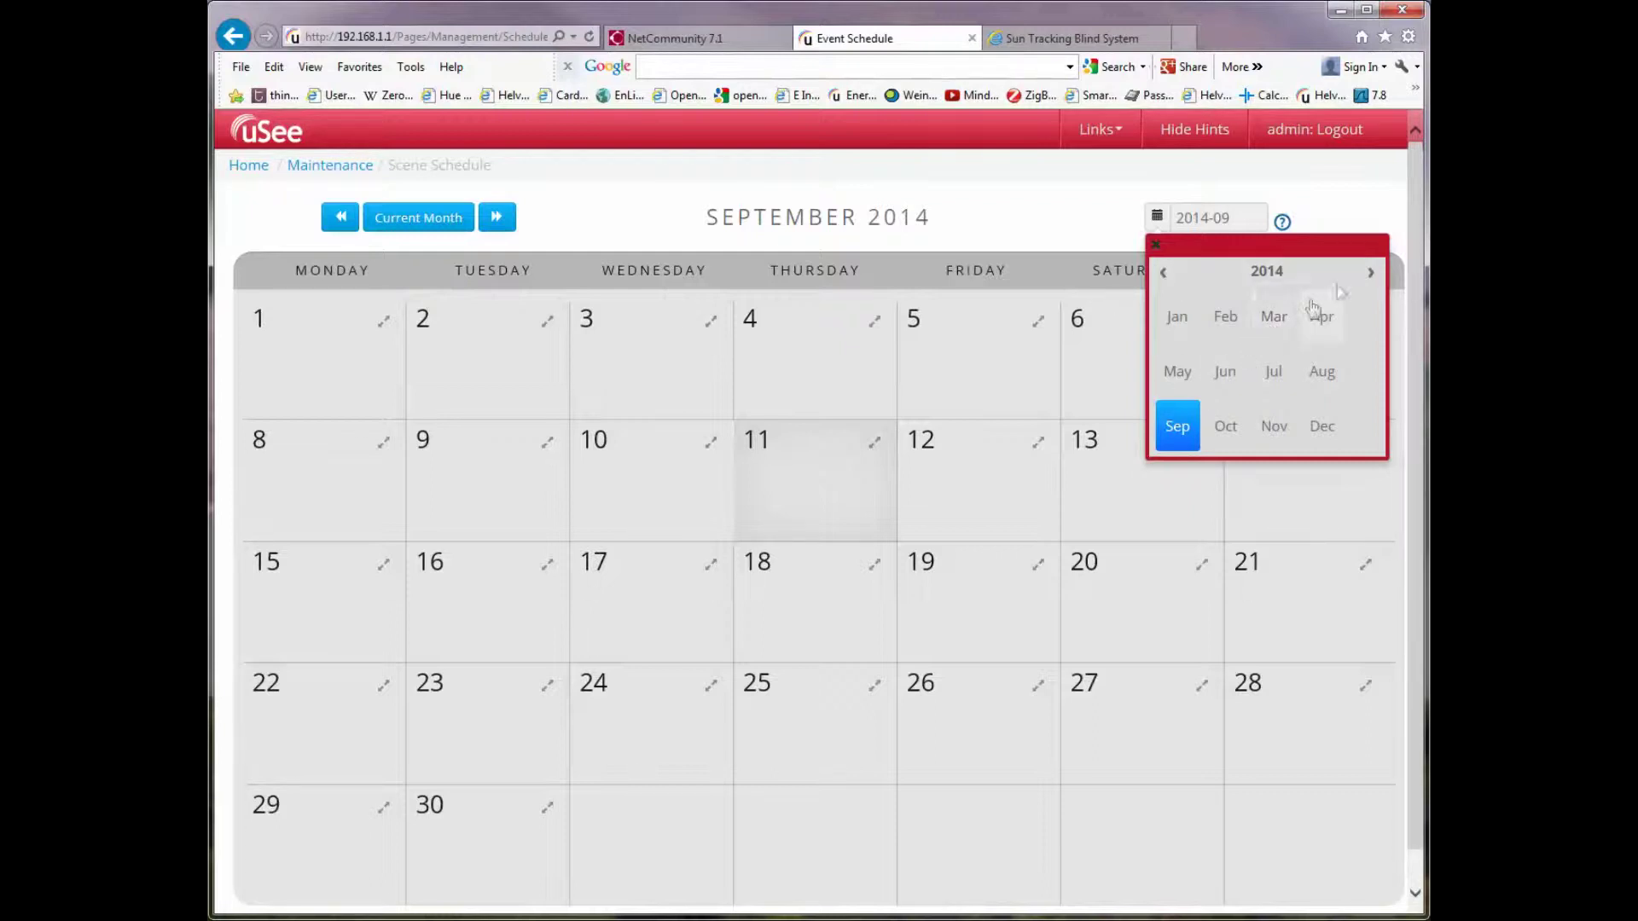
pyautogui.click(1369, 275)
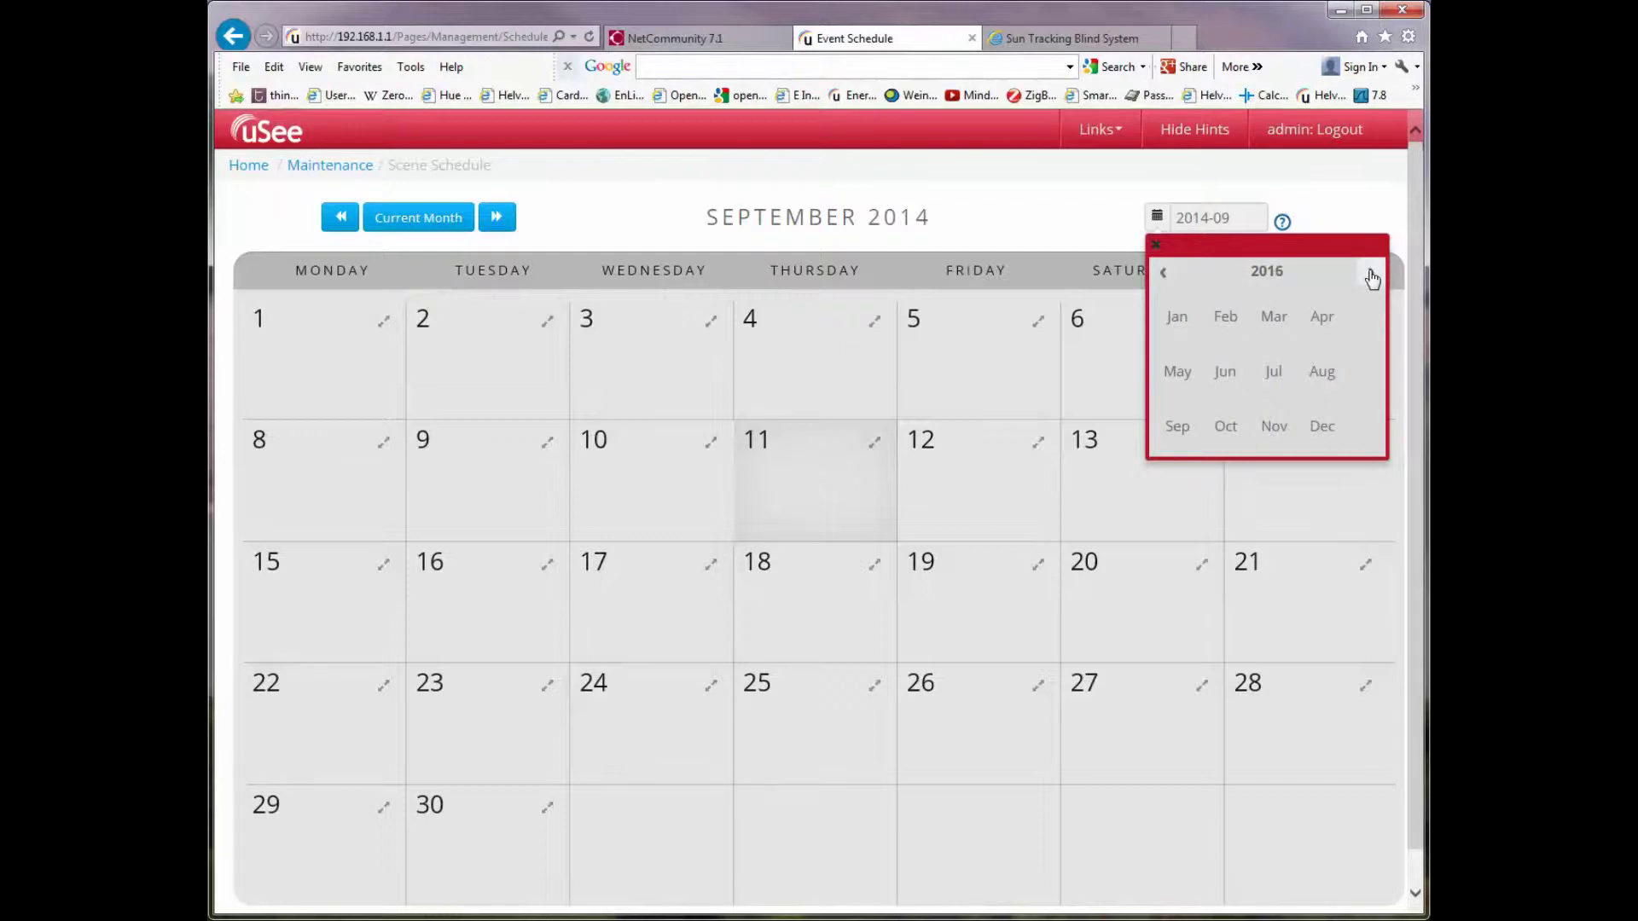
pyautogui.click(1370, 274)
pyautogui.click(1369, 275)
pyautogui.click(1368, 275)
pyautogui.click(1274, 319)
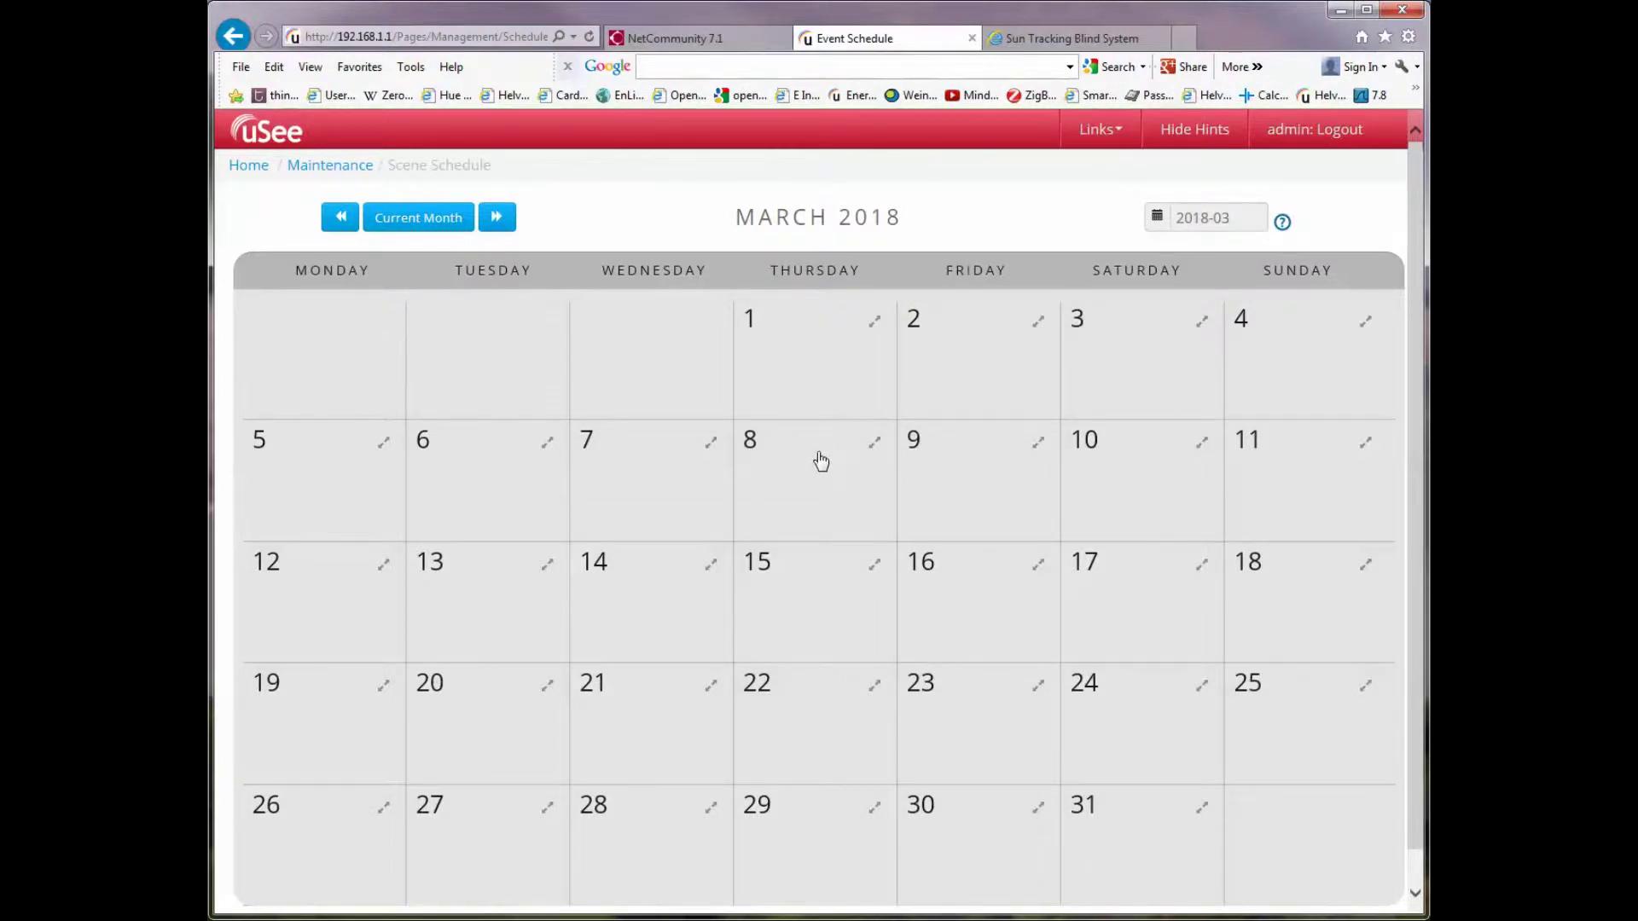
pyautogui.click(422, 223)
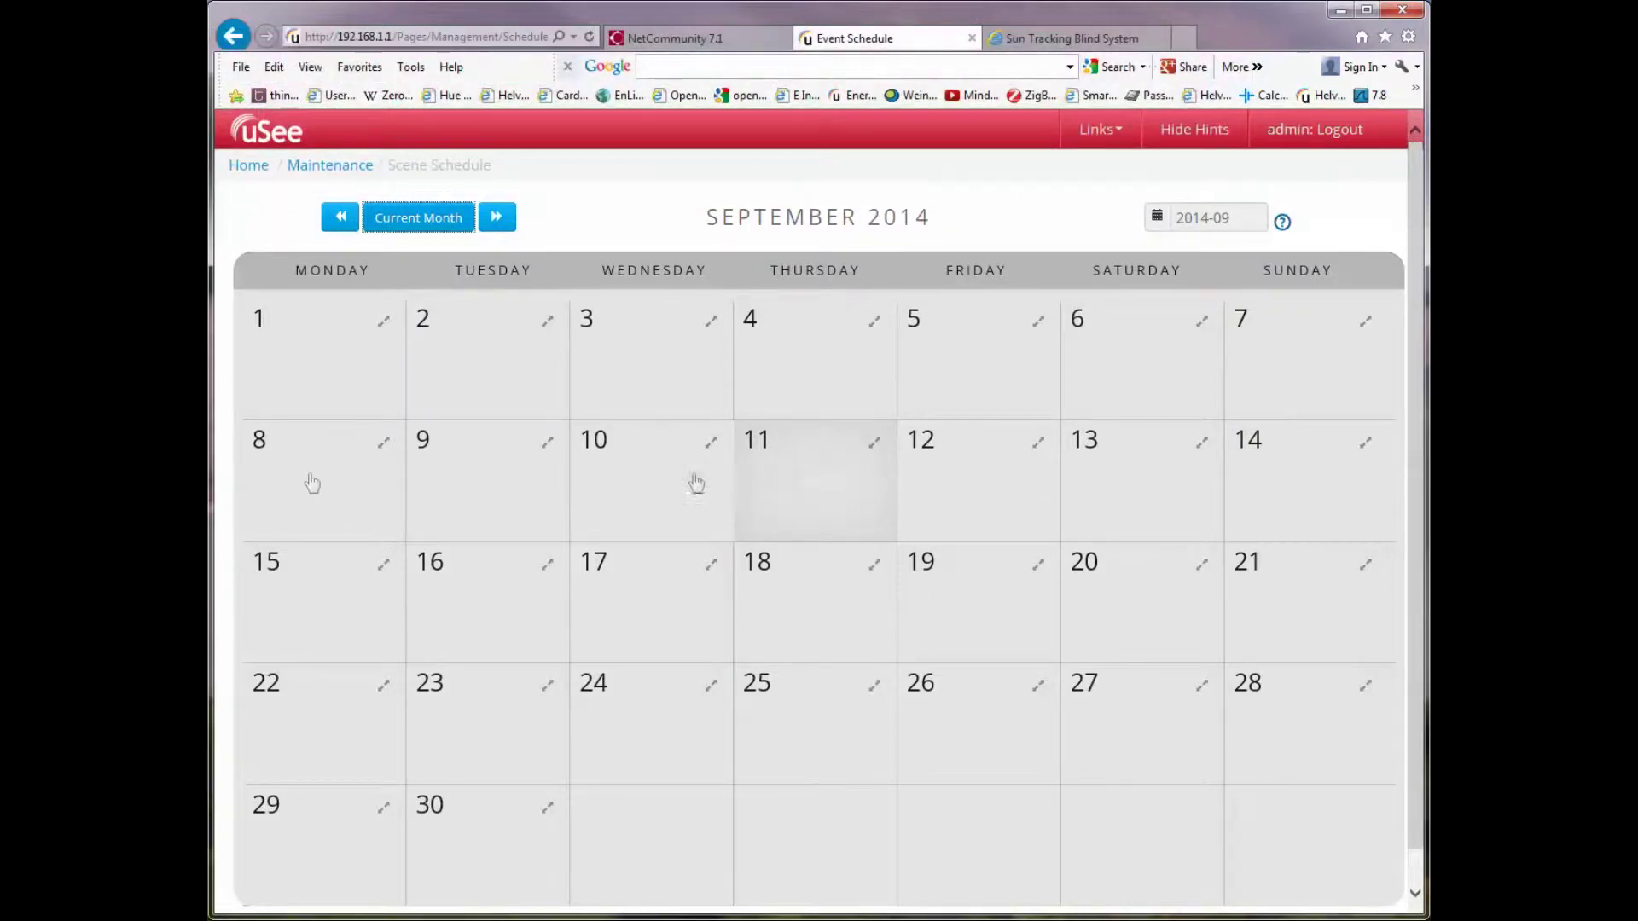
# Start a new event on 1 September with the description 'Morning'
pyautogui.click(330, 337)
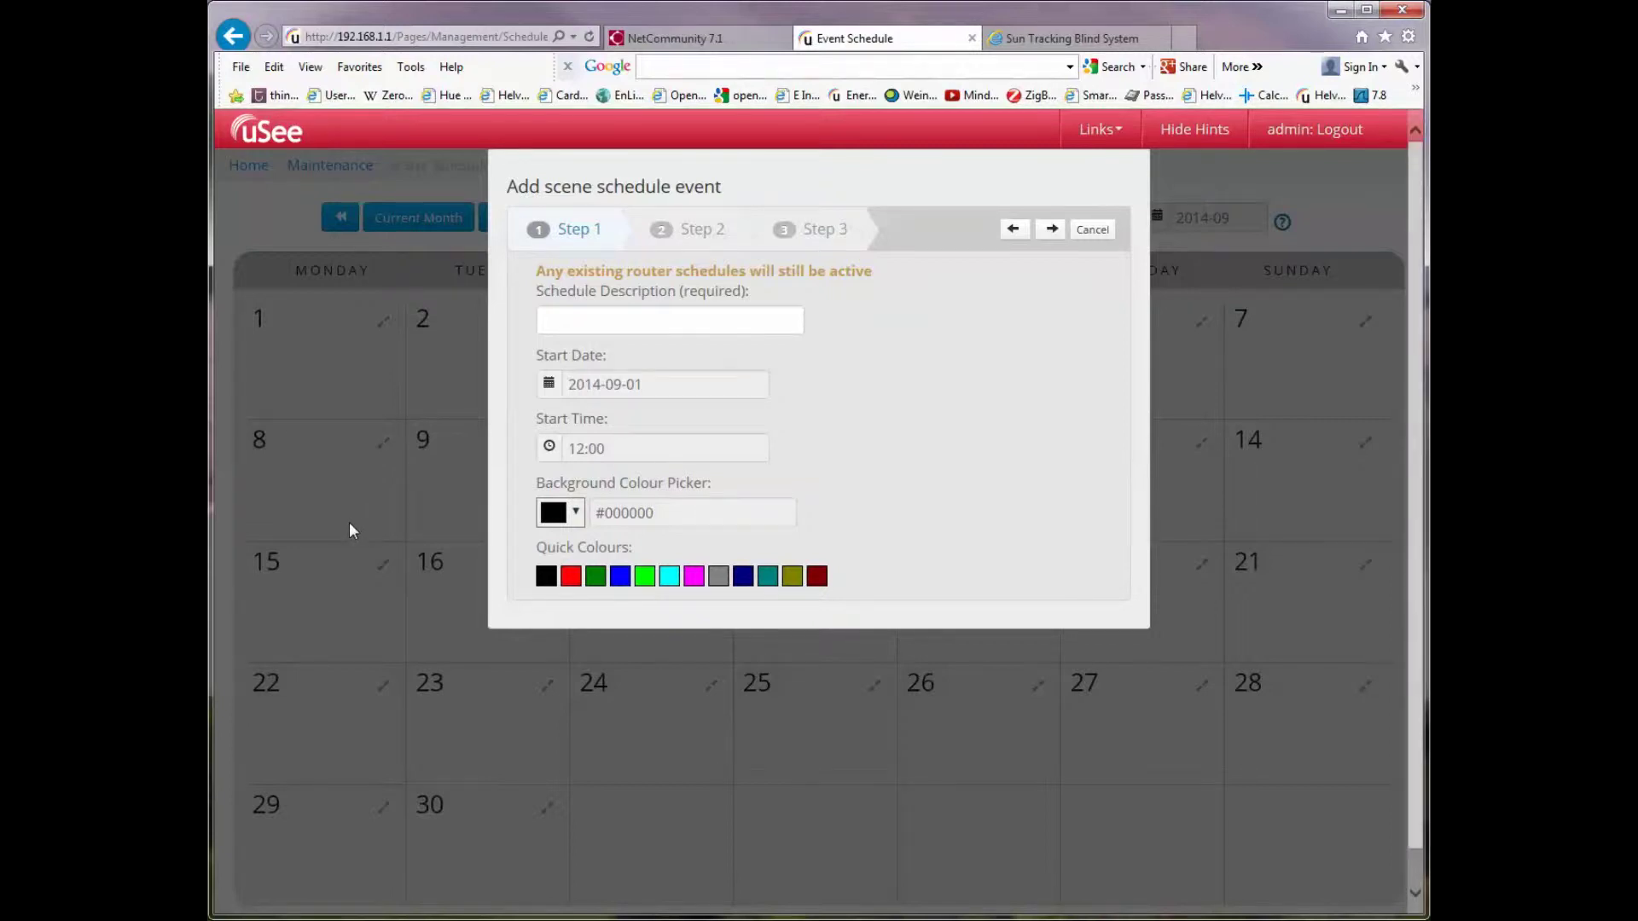
pyautogui.click(574, 322)
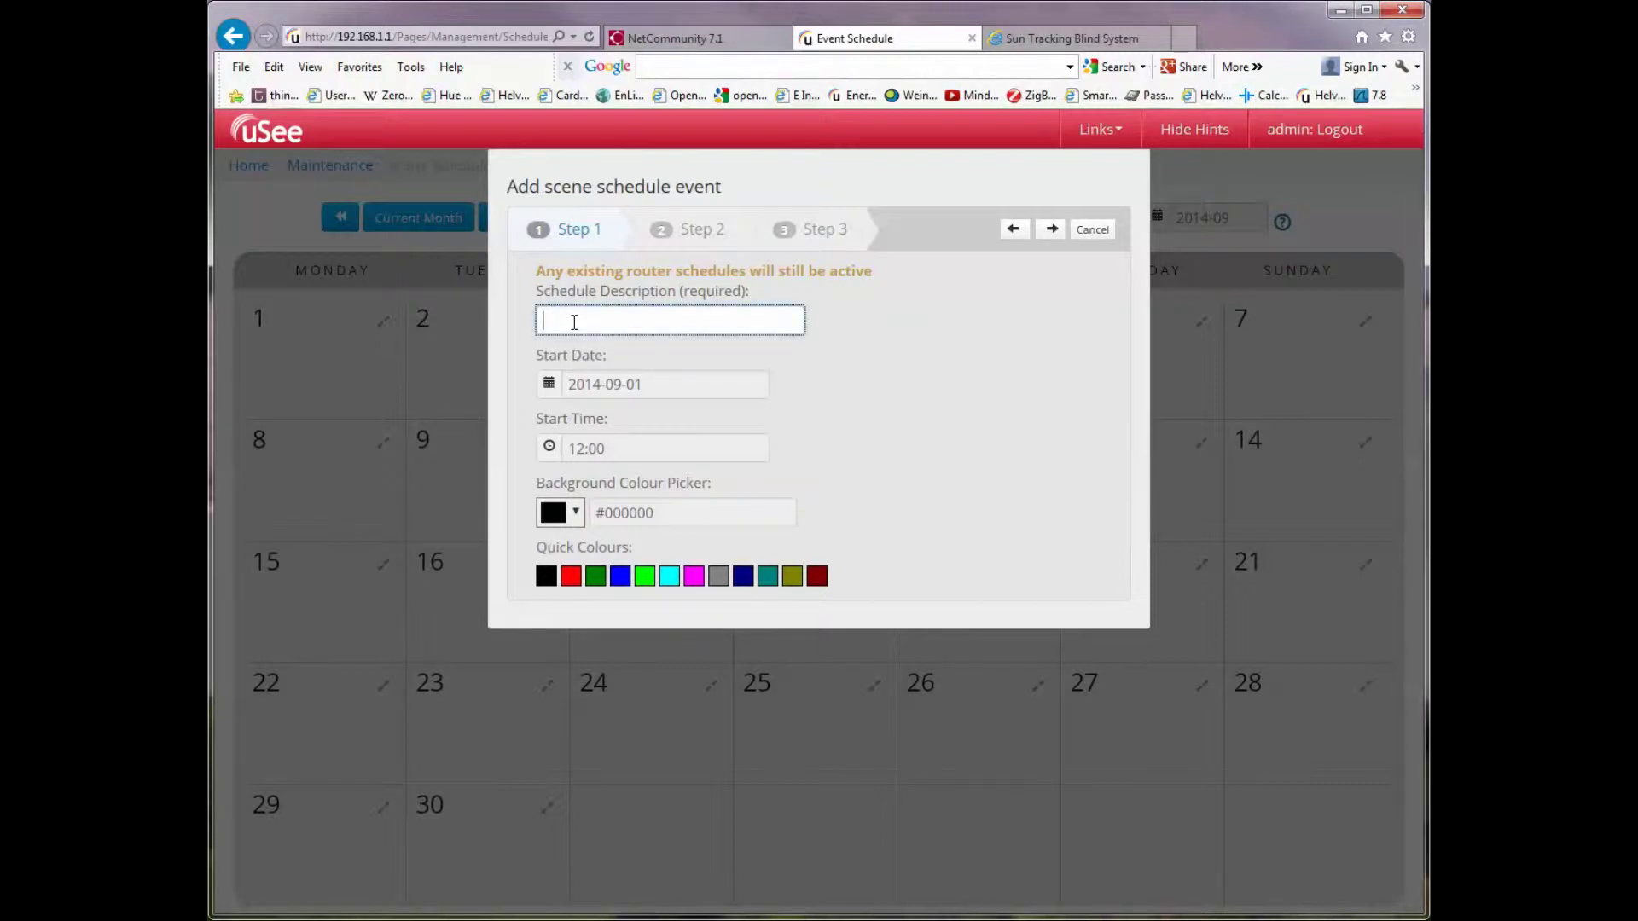
pyautogui.write('Morning')
# Set the event's start time to 08:30
pyautogui.click(550, 447)
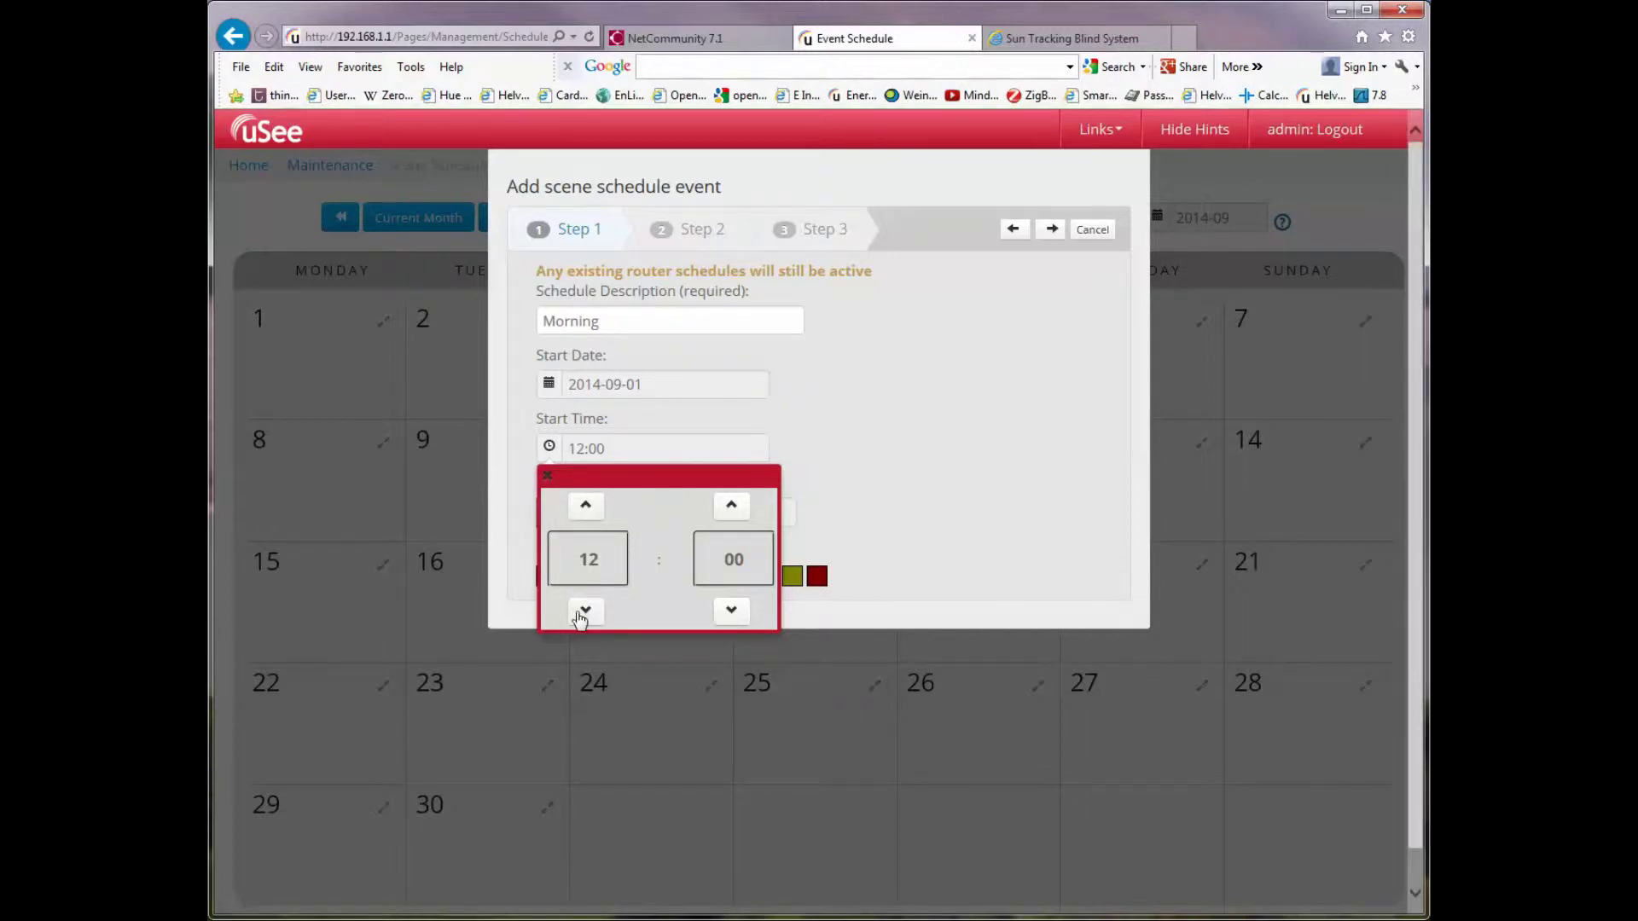
pyautogui.click(586, 612)
pyautogui.click(586, 612)
pyautogui.click(586, 613)
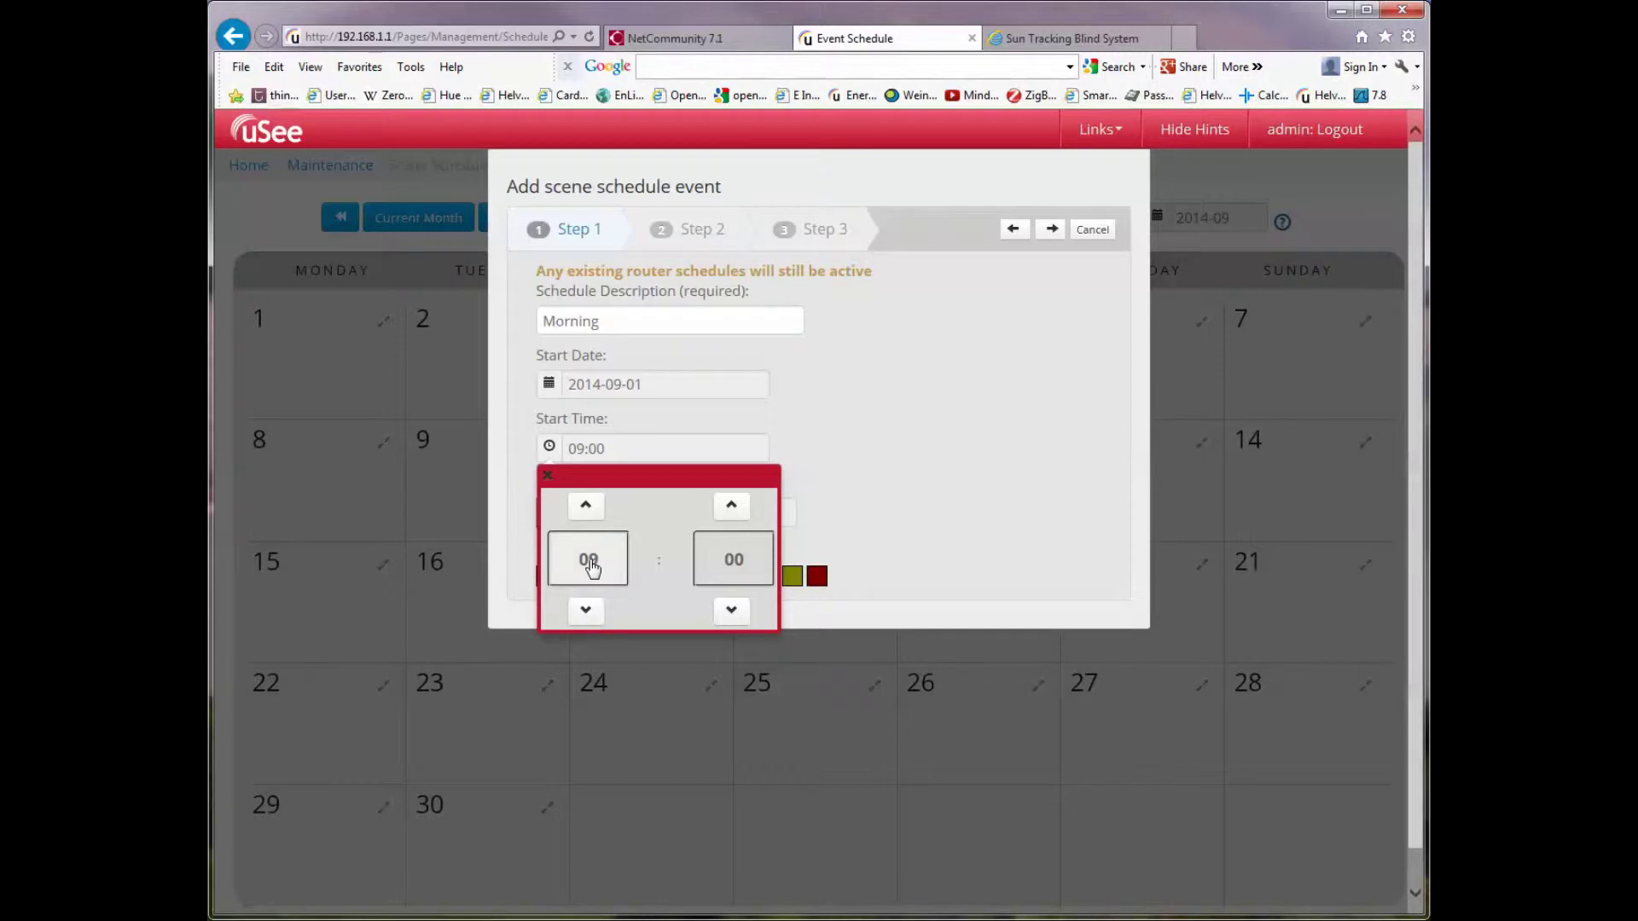
pyautogui.click(588, 560)
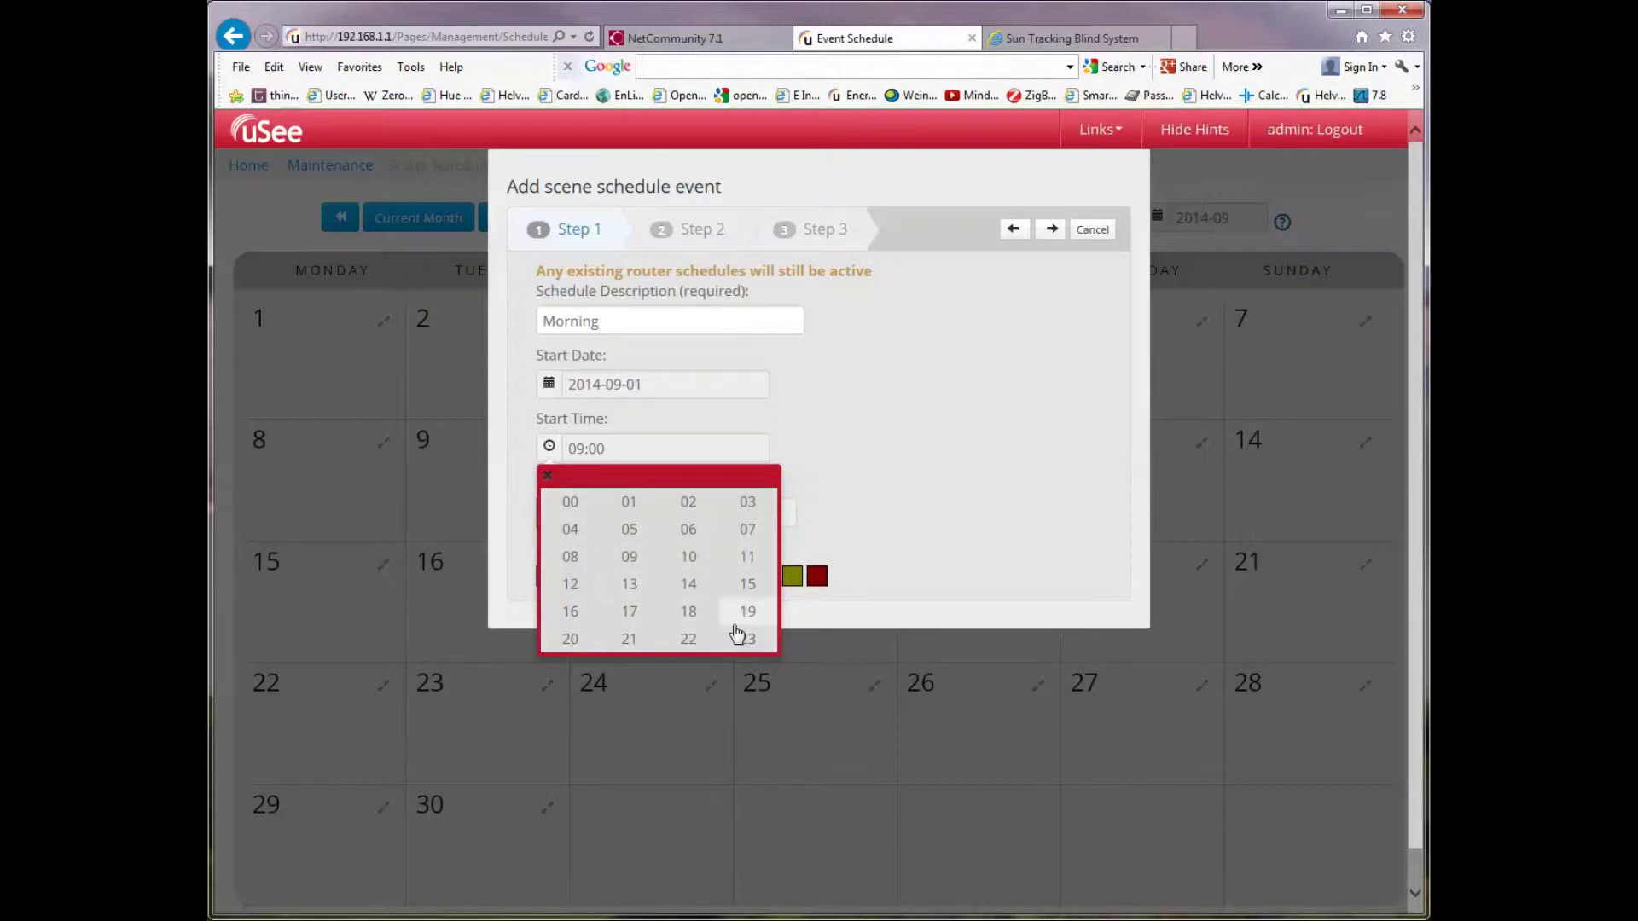
pyautogui.click(575, 558)
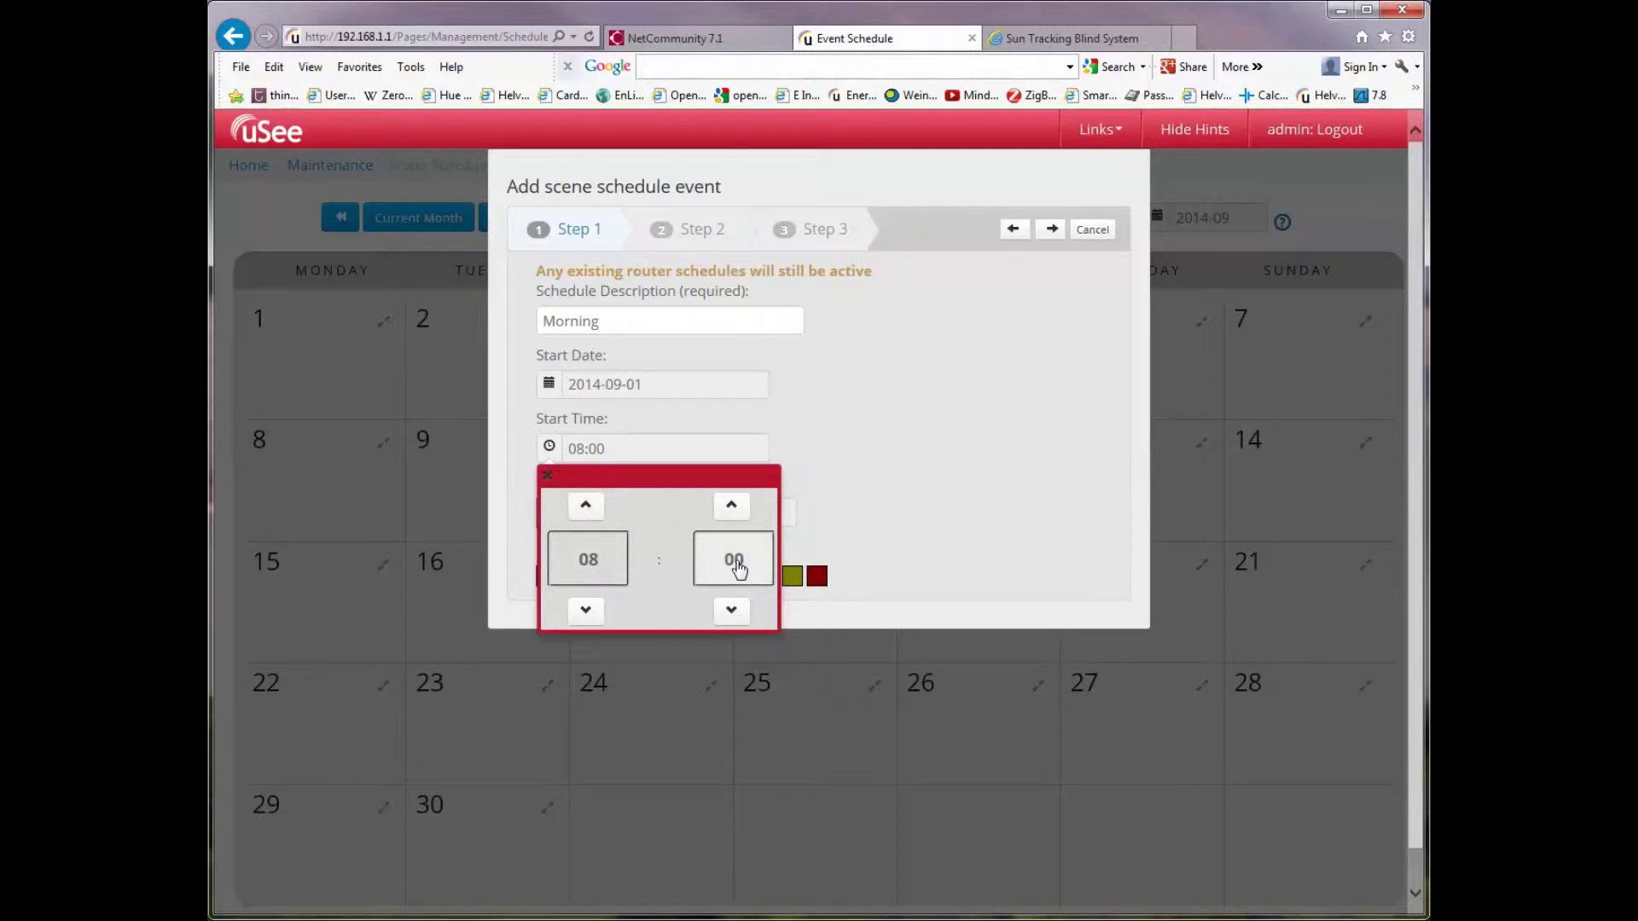
pyautogui.click(734, 563)
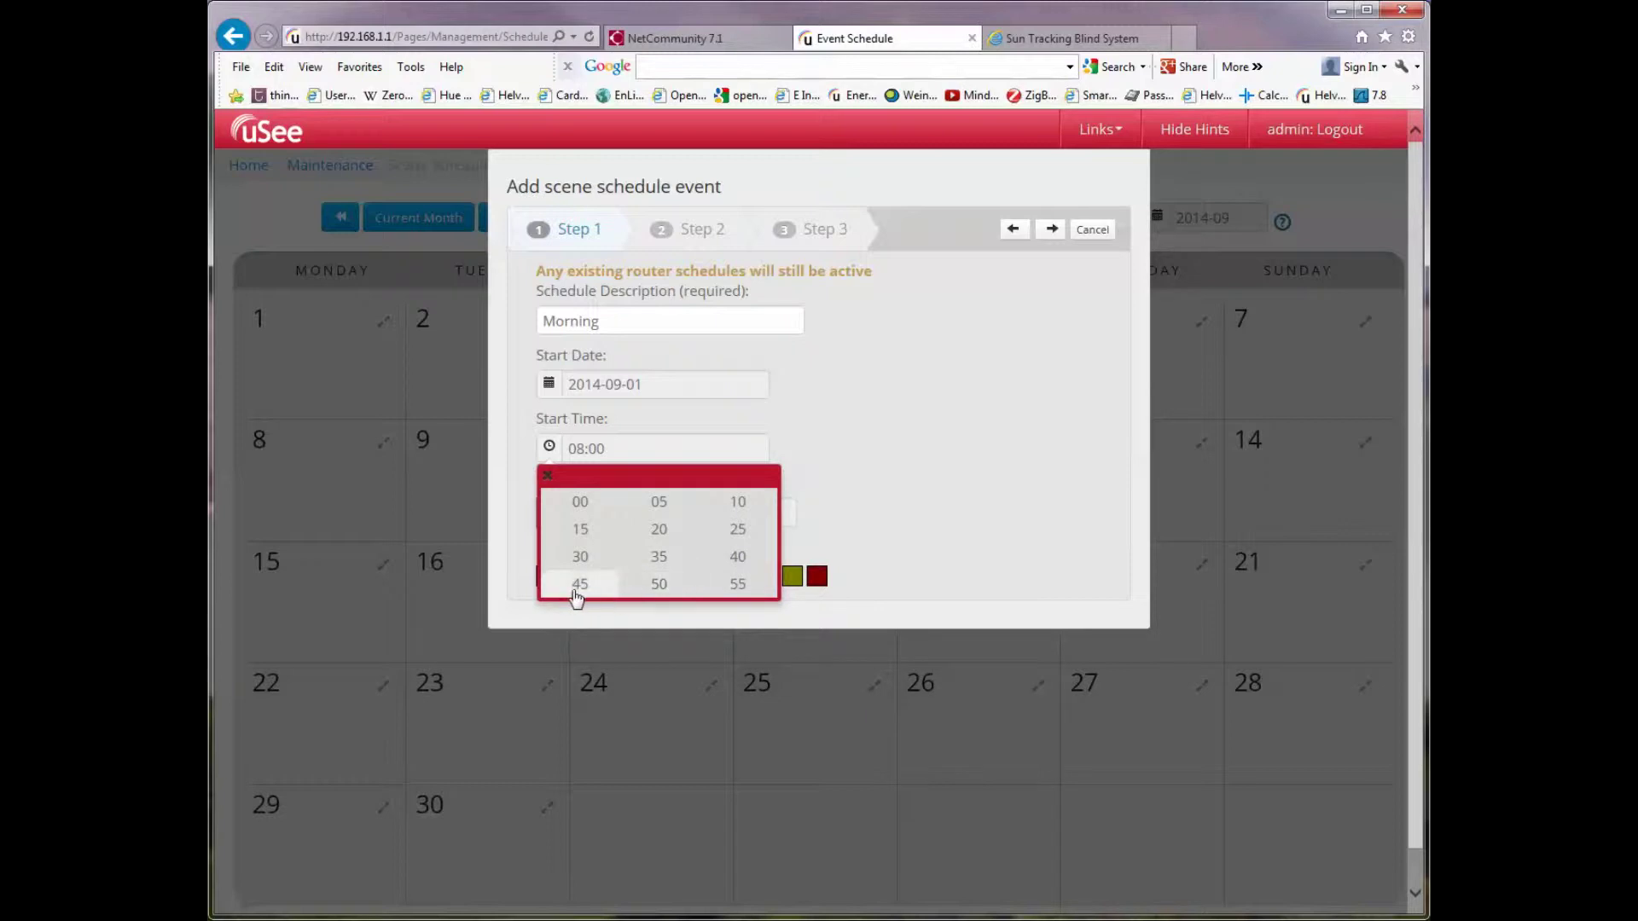
pyautogui.click(583, 559)
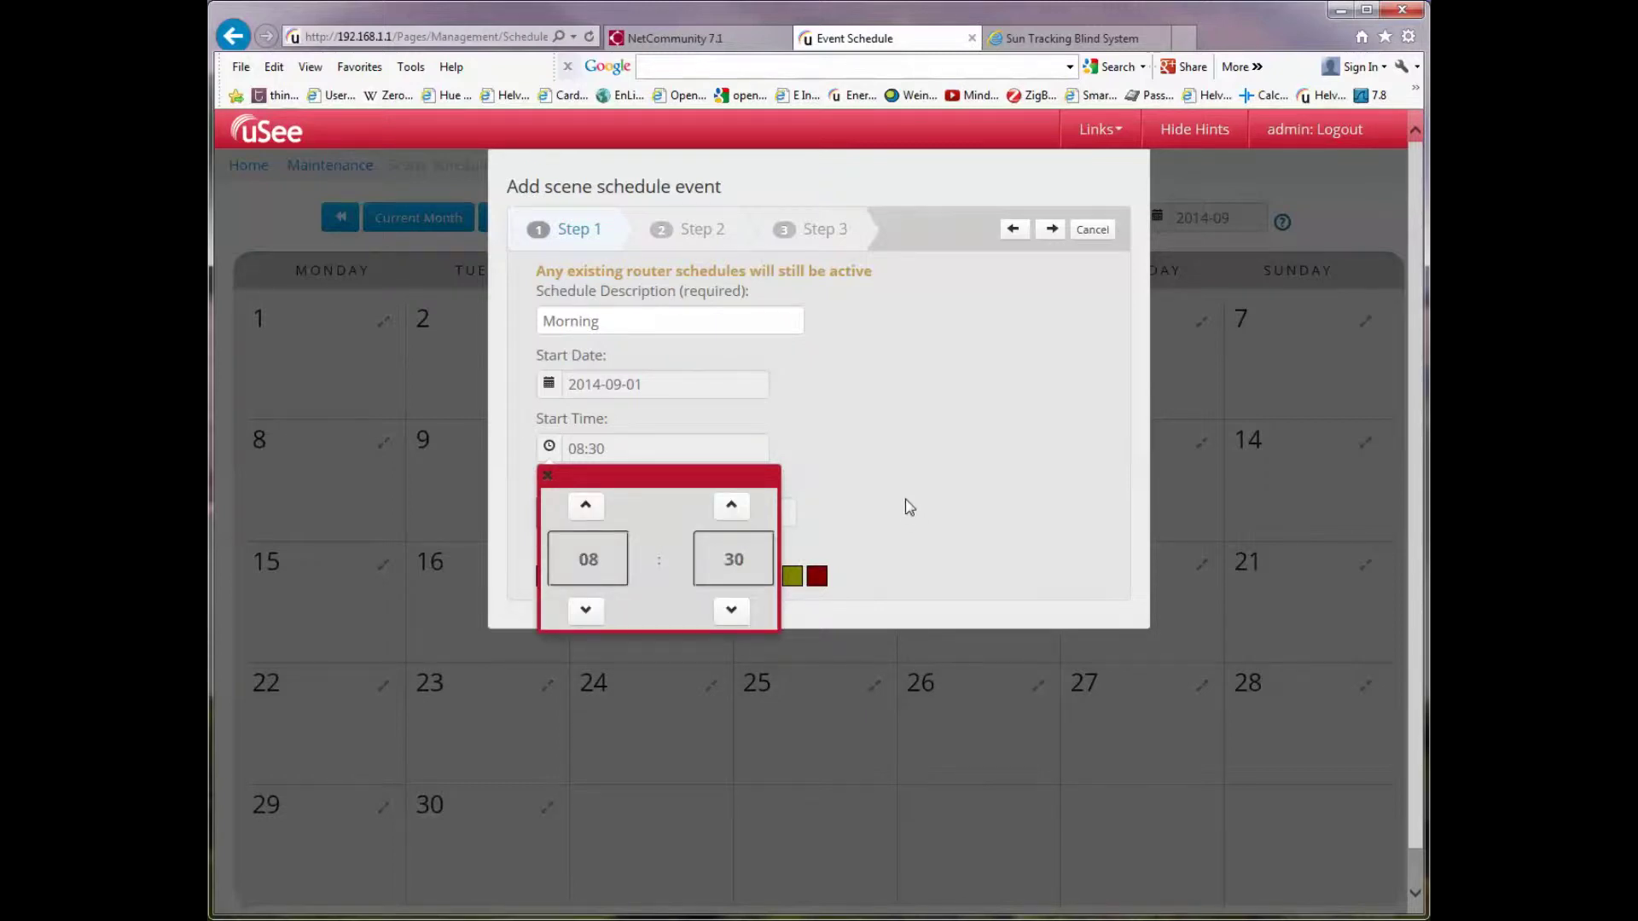
pyautogui.click(904, 502)
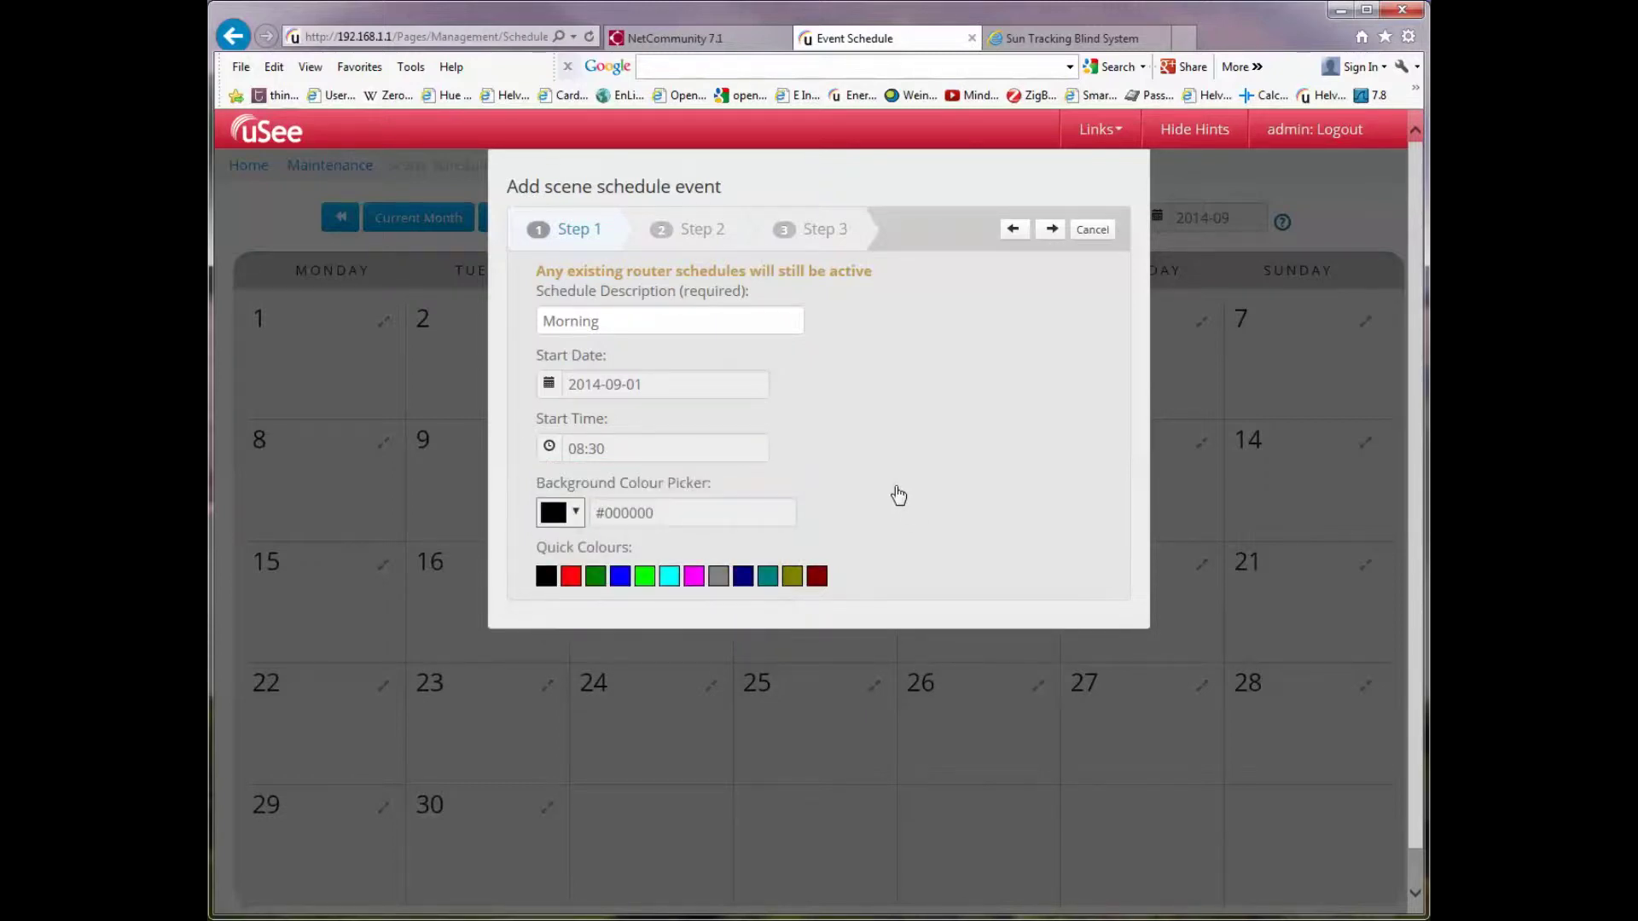
pyautogui.click(575, 514)
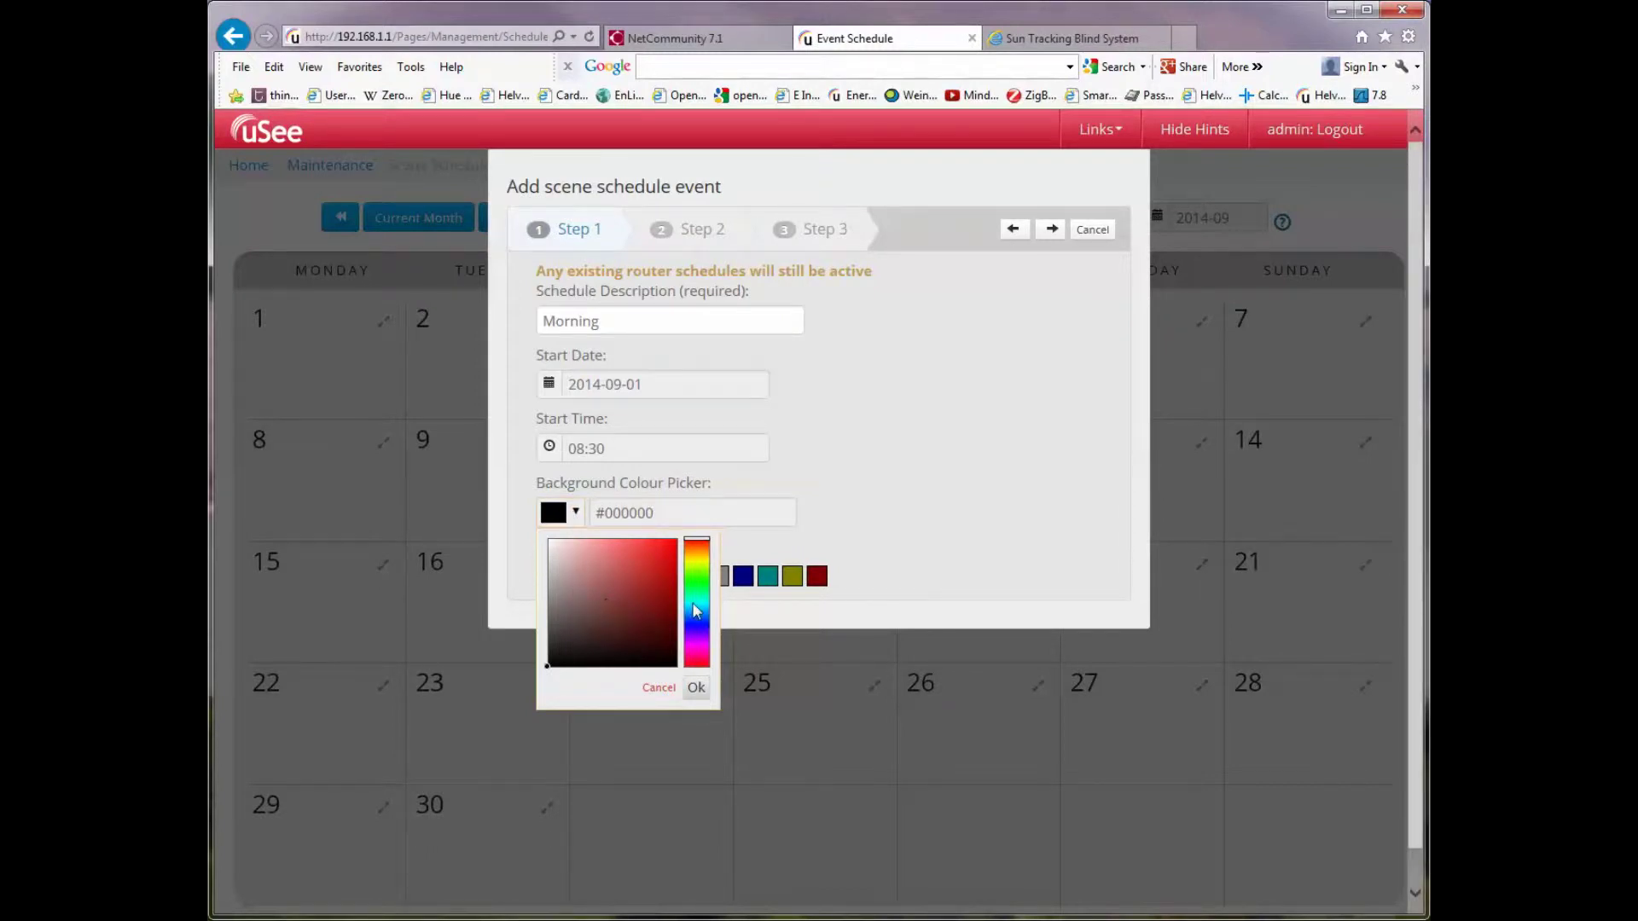
# Try a custom dark blue background, then switch the event colour to green #008000
pyautogui.moveTo(697, 664); pyautogui.dragTo(698, 624)
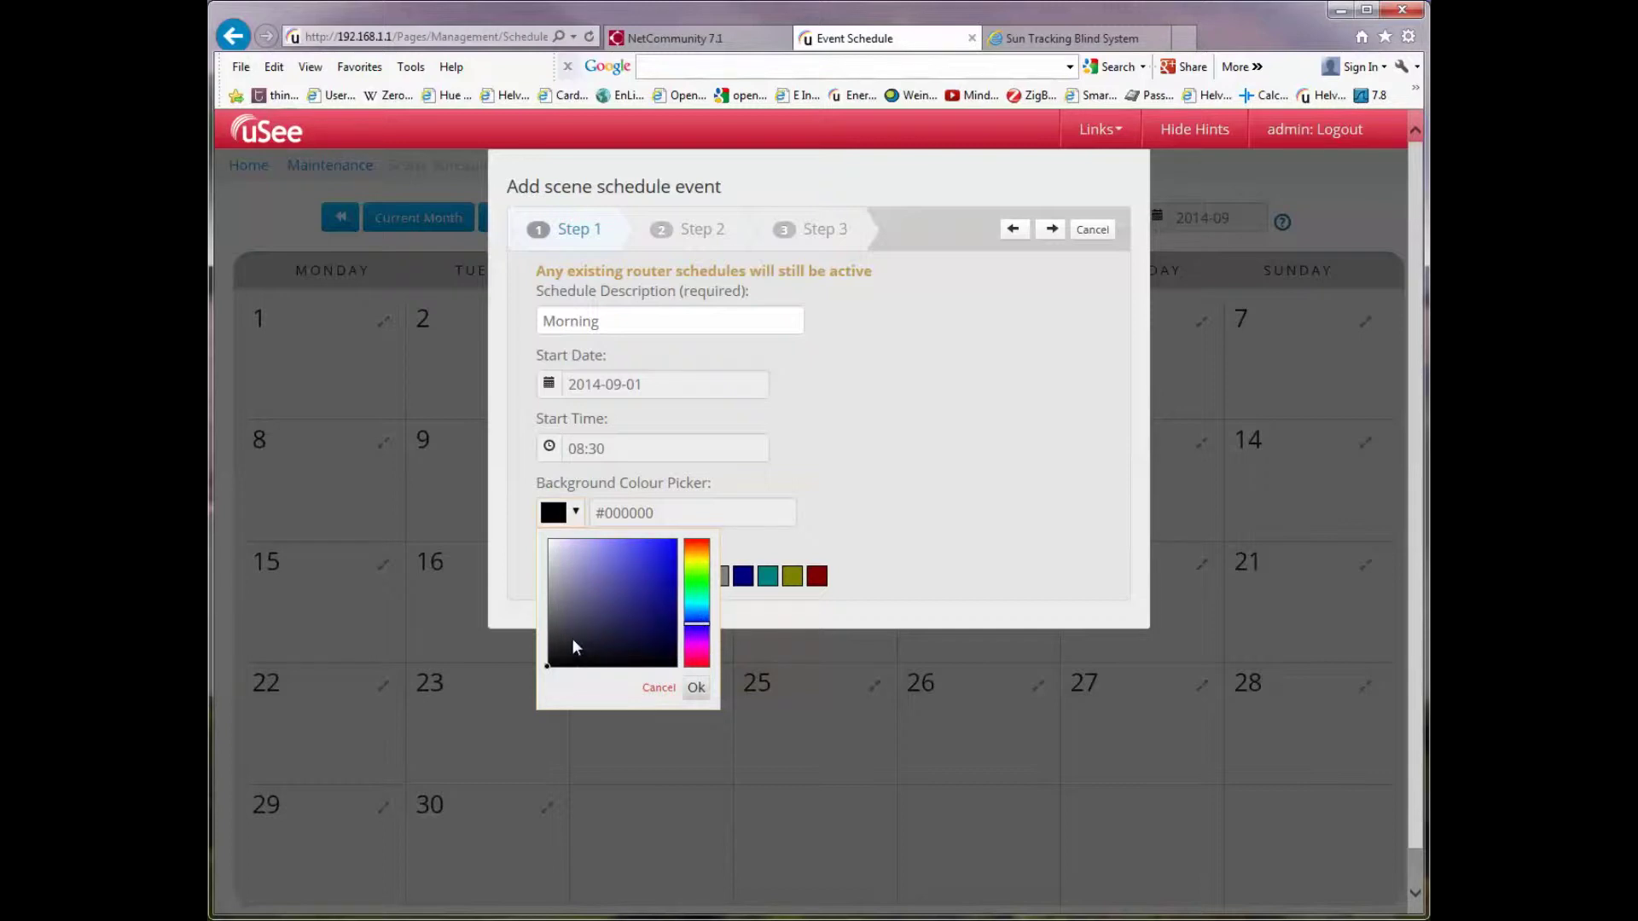
pyautogui.moveTo(572, 638)
pyautogui.mouseDown()
pyautogui.moveTo(650, 577)
pyautogui.moveTo(664, 604)
pyautogui.moveTo(662, 586)
pyautogui.mouseUp()
pyautogui.click(695, 687)
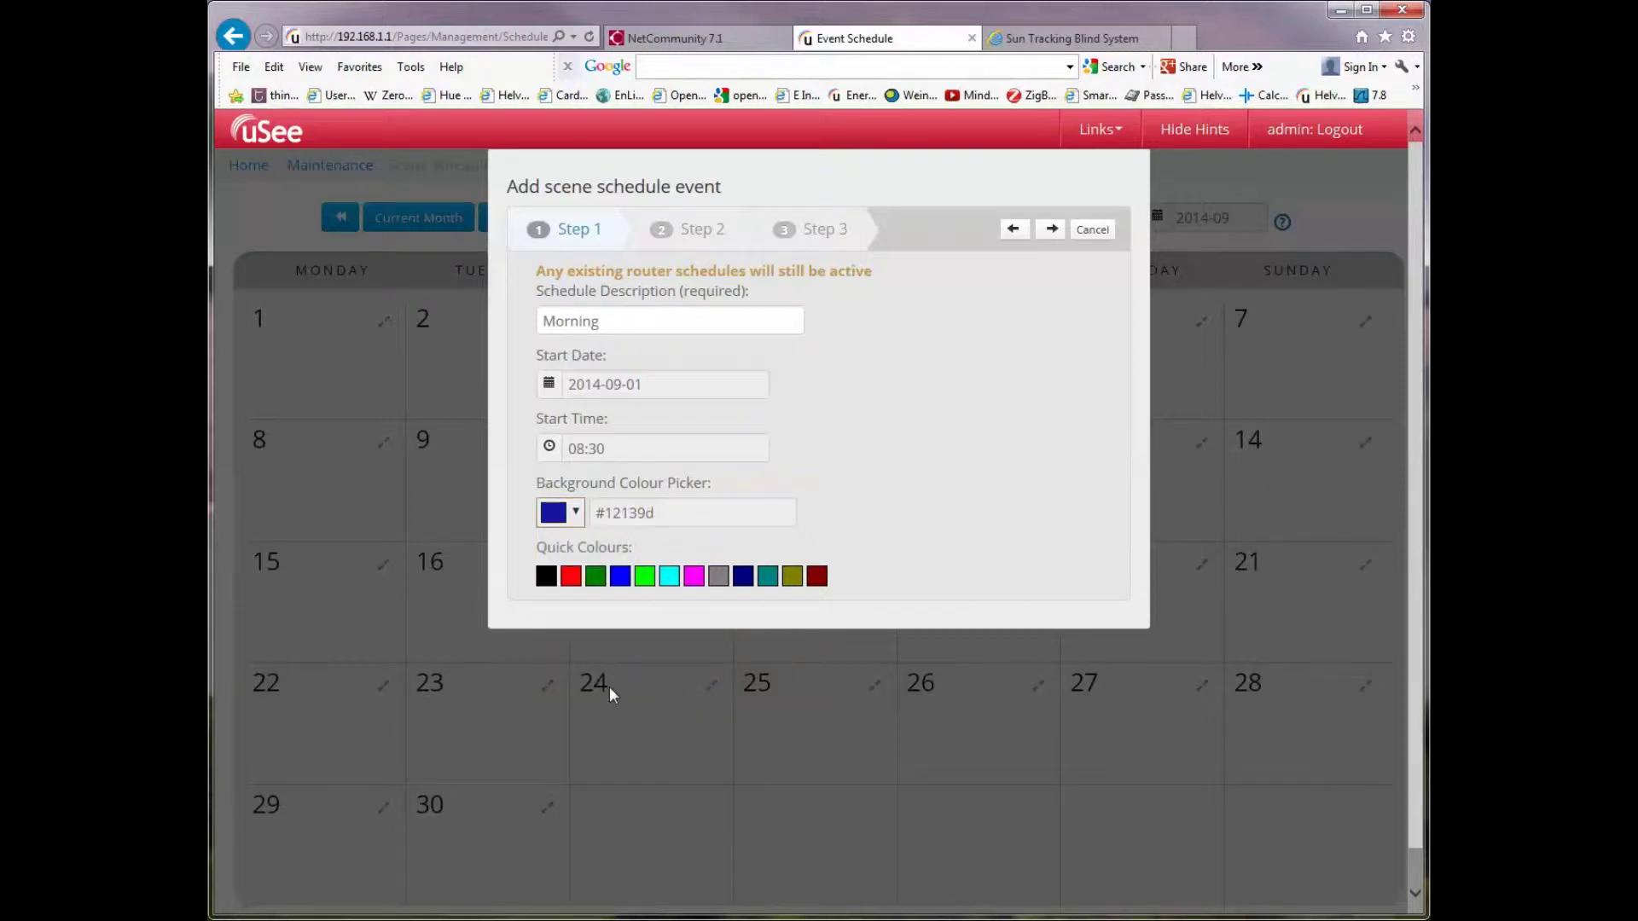
pyautogui.click(596, 578)
# Make the event repeat weekly on Monday to Friday only
pyautogui.click(1053, 237)
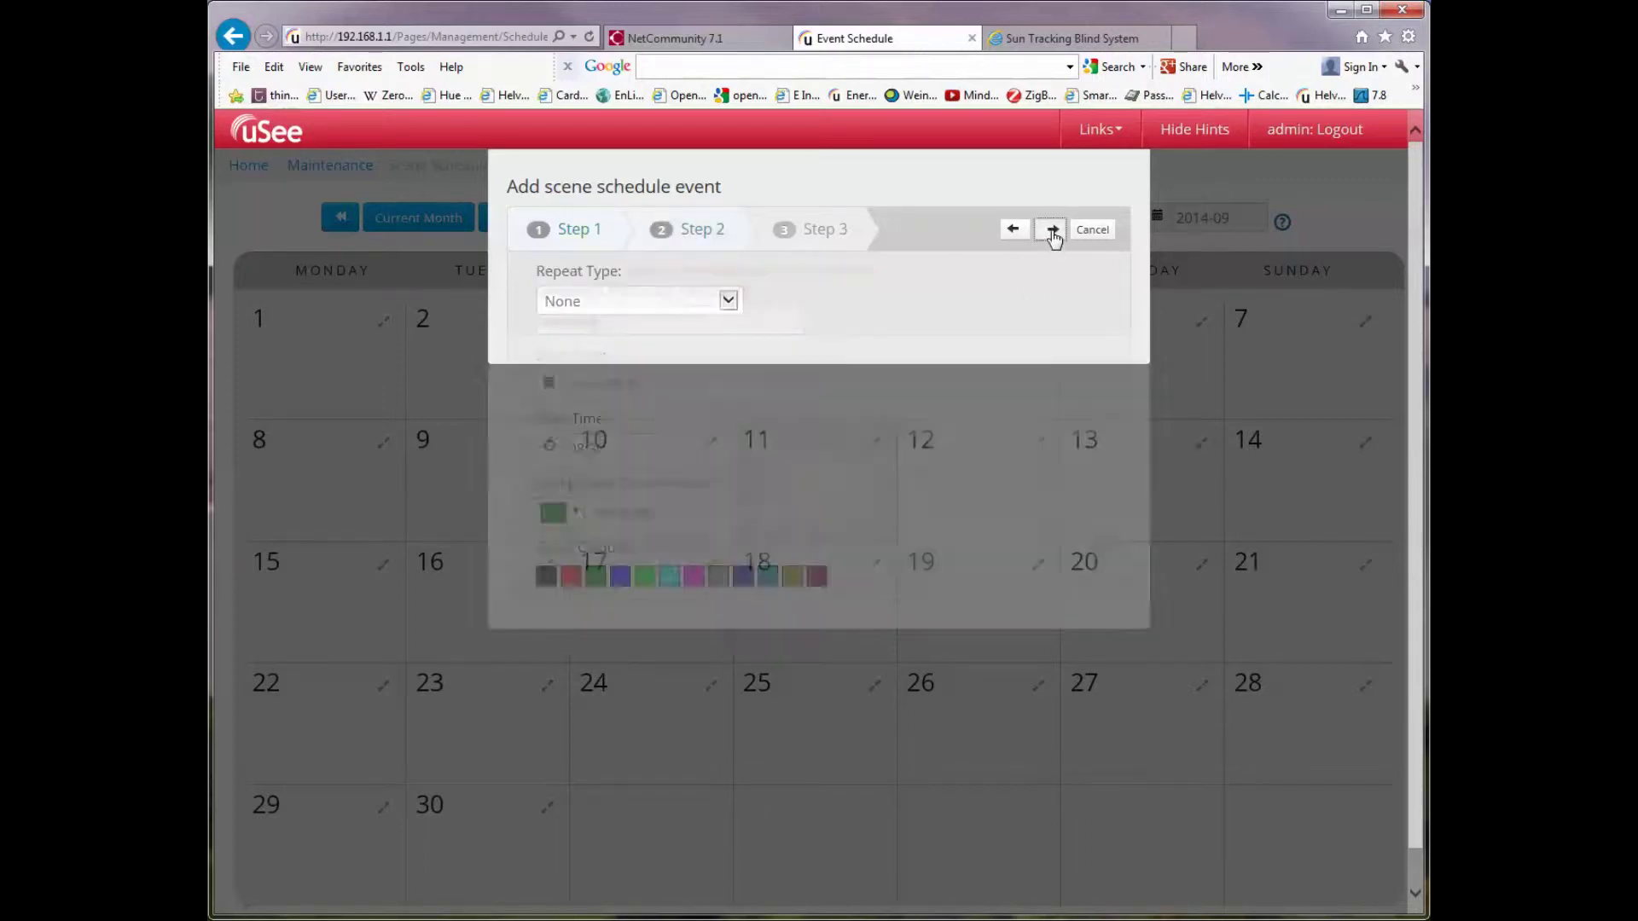
pyautogui.click(728, 301)
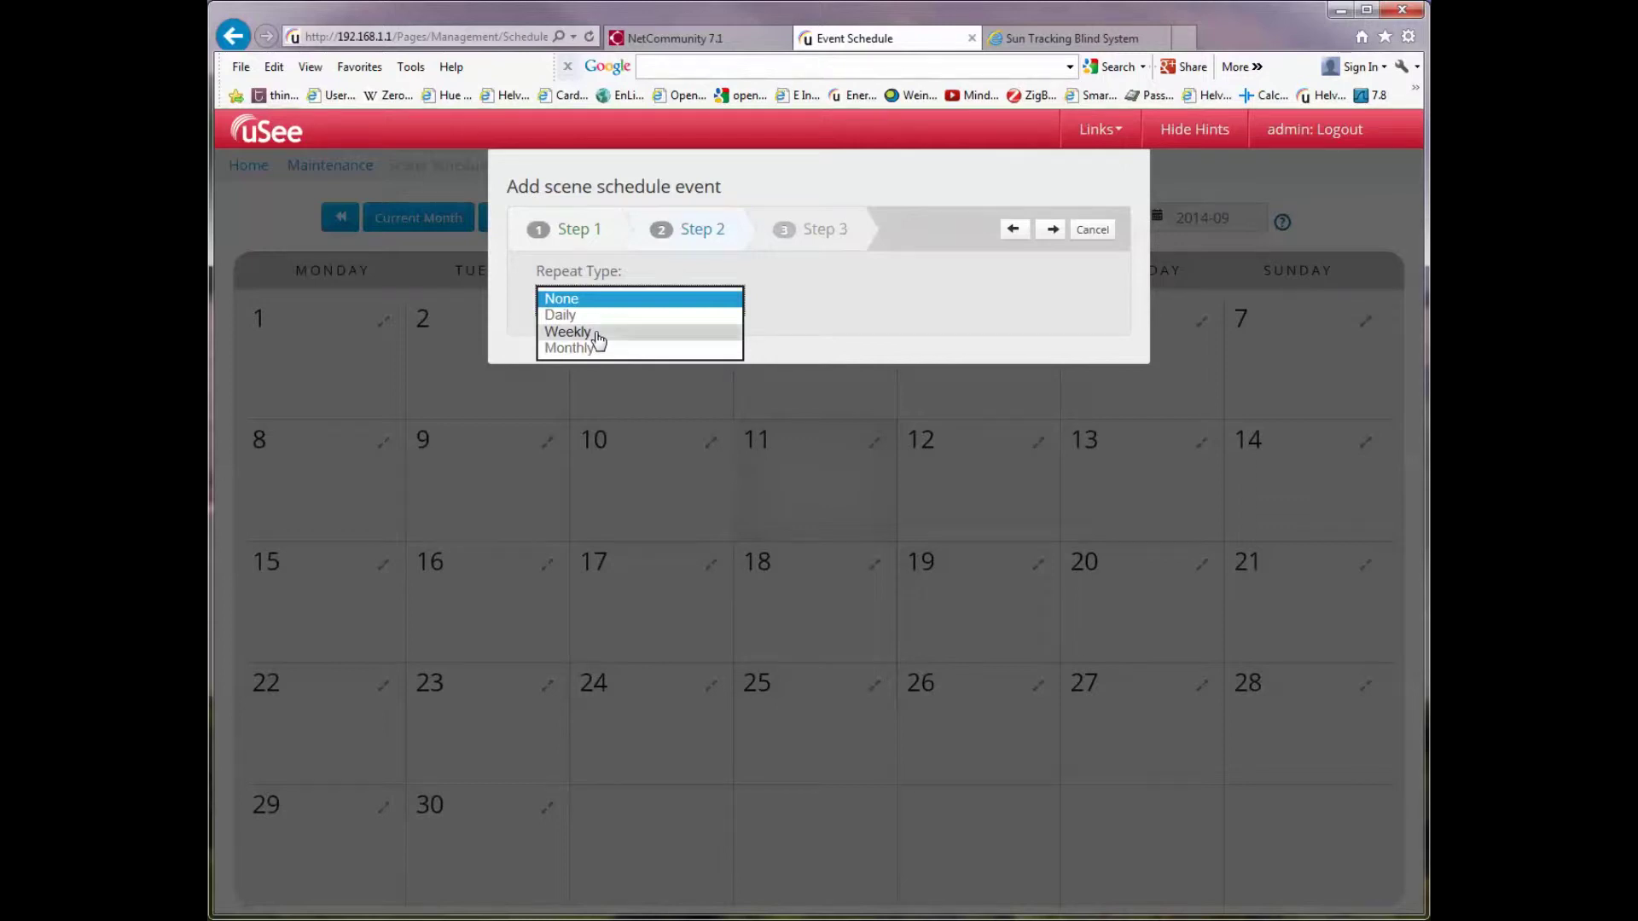
pyautogui.click(599, 333)
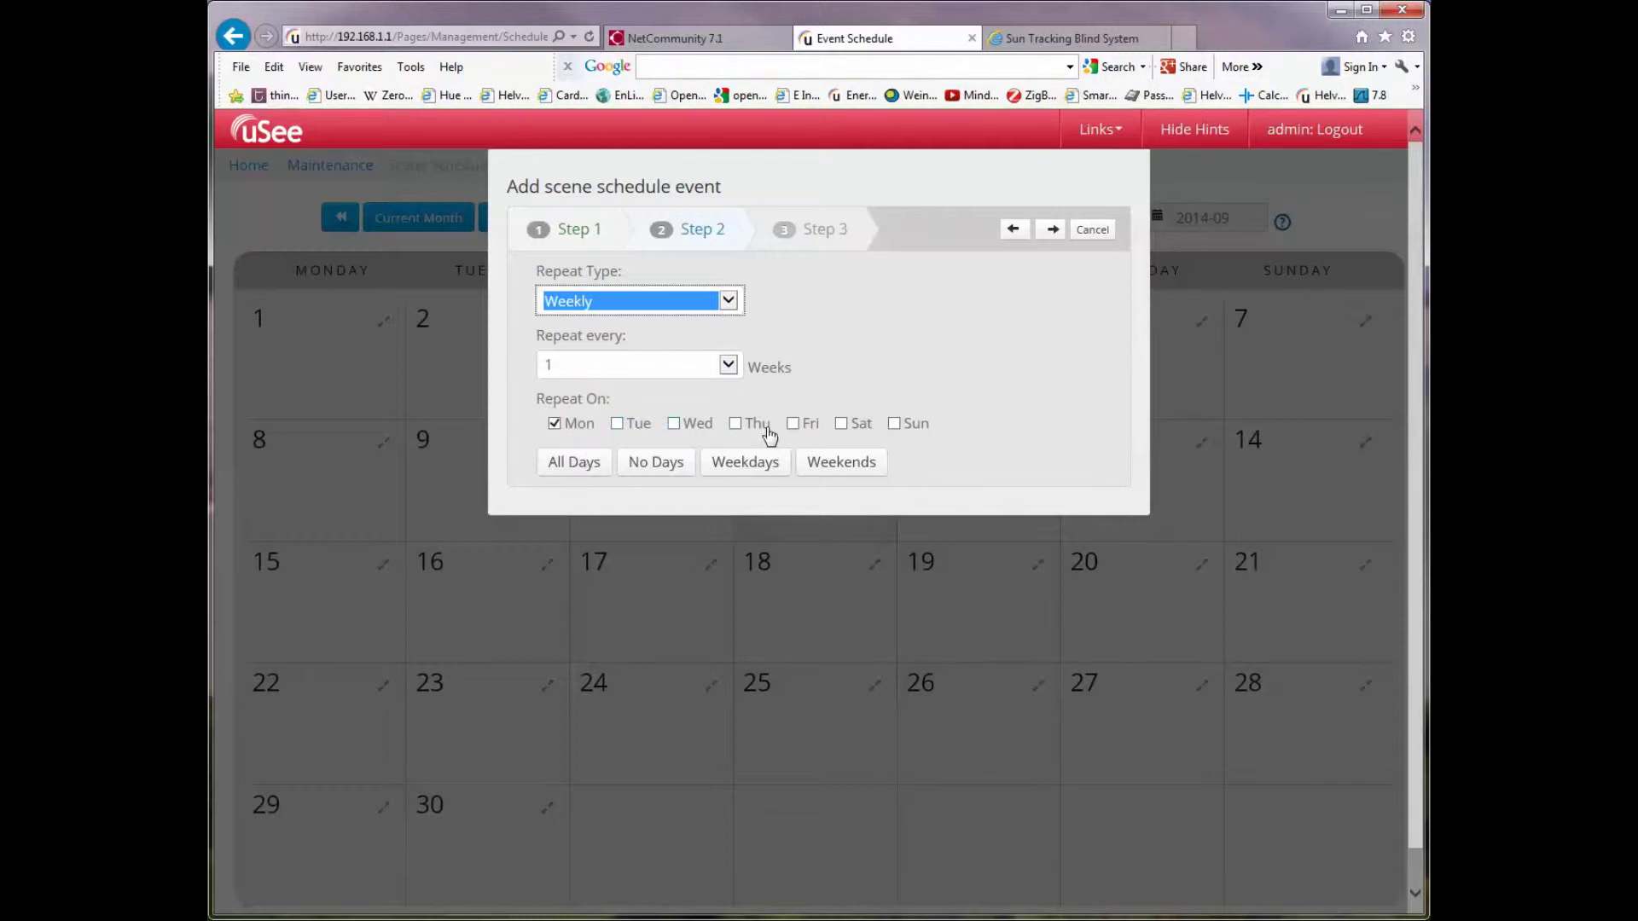
pyautogui.click(674, 424)
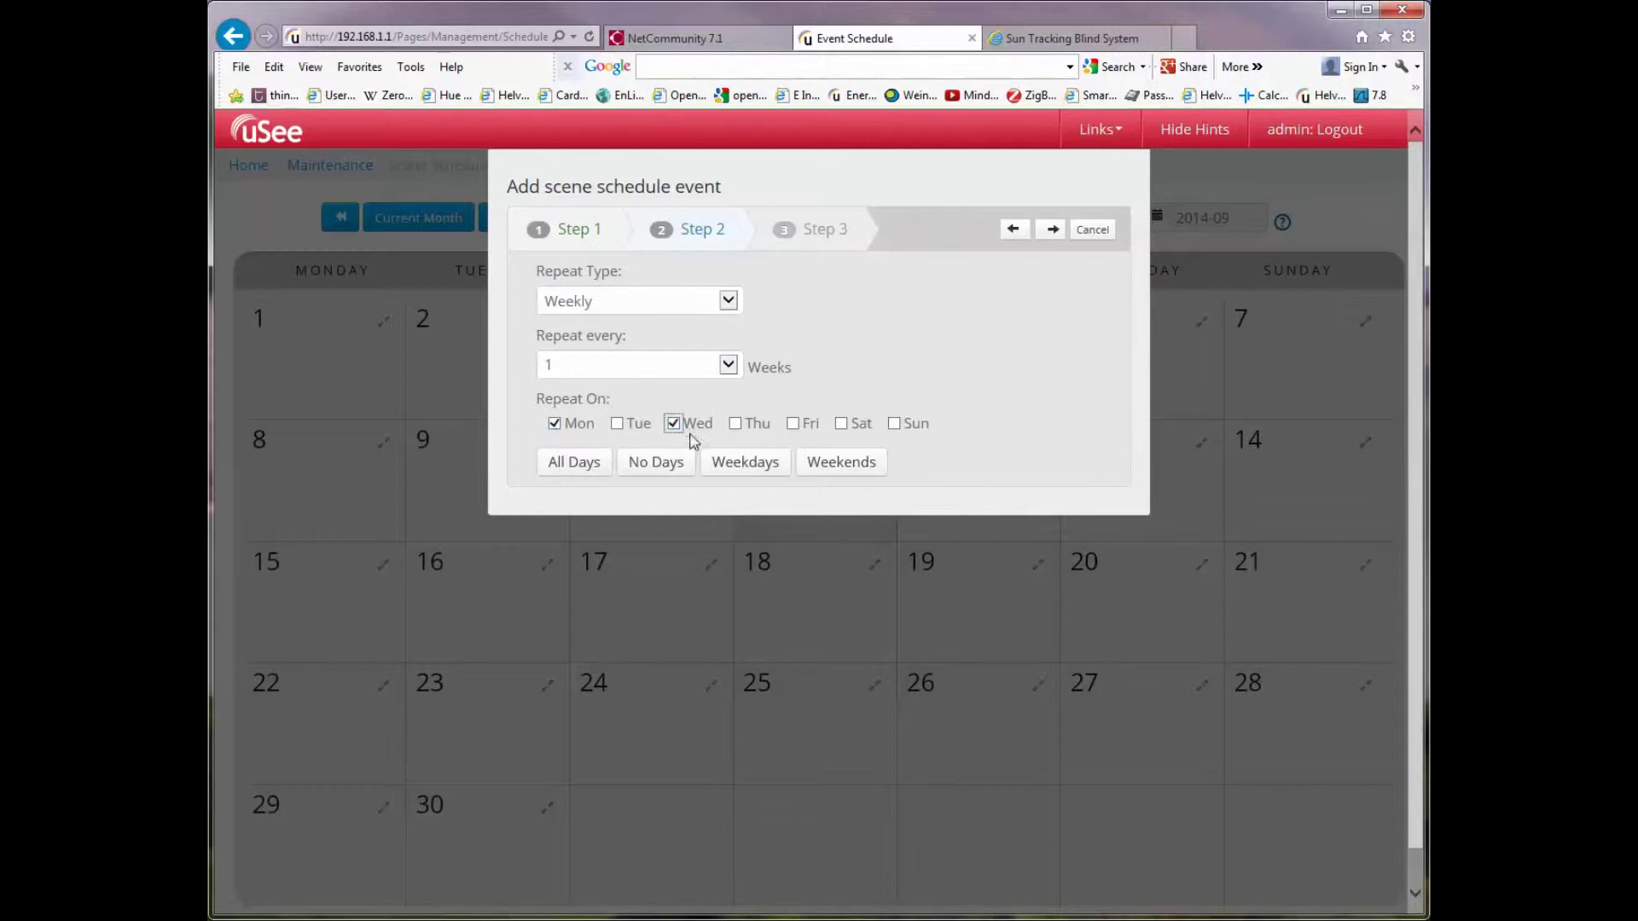
pyautogui.click(592, 472)
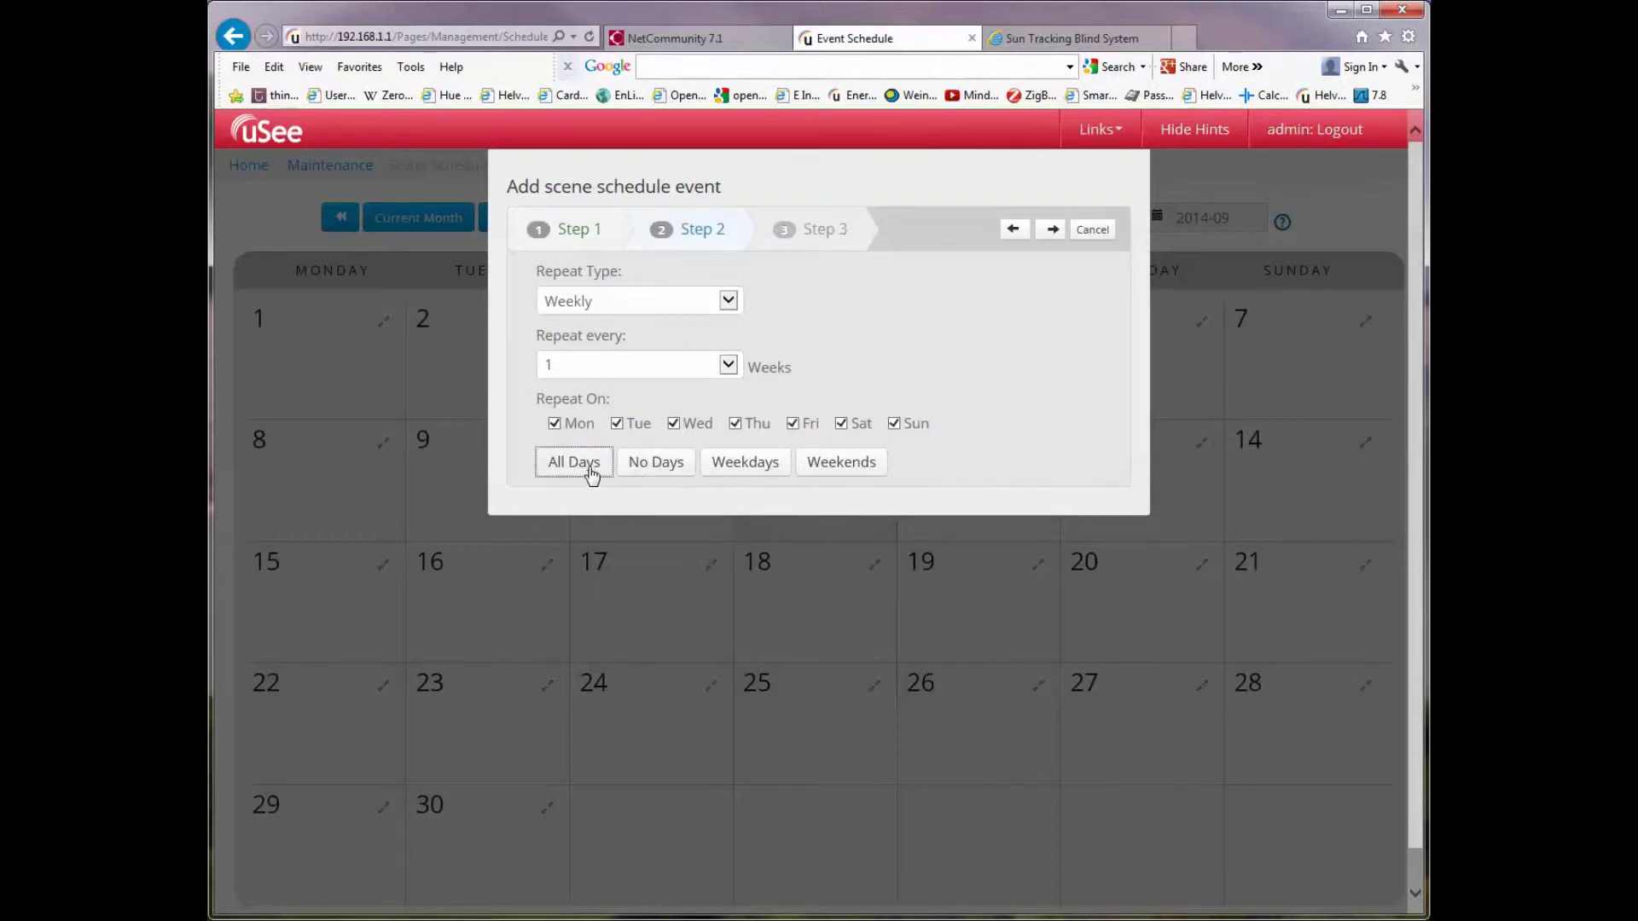
pyautogui.click(653, 466)
pyautogui.click(836, 469)
pyautogui.click(750, 469)
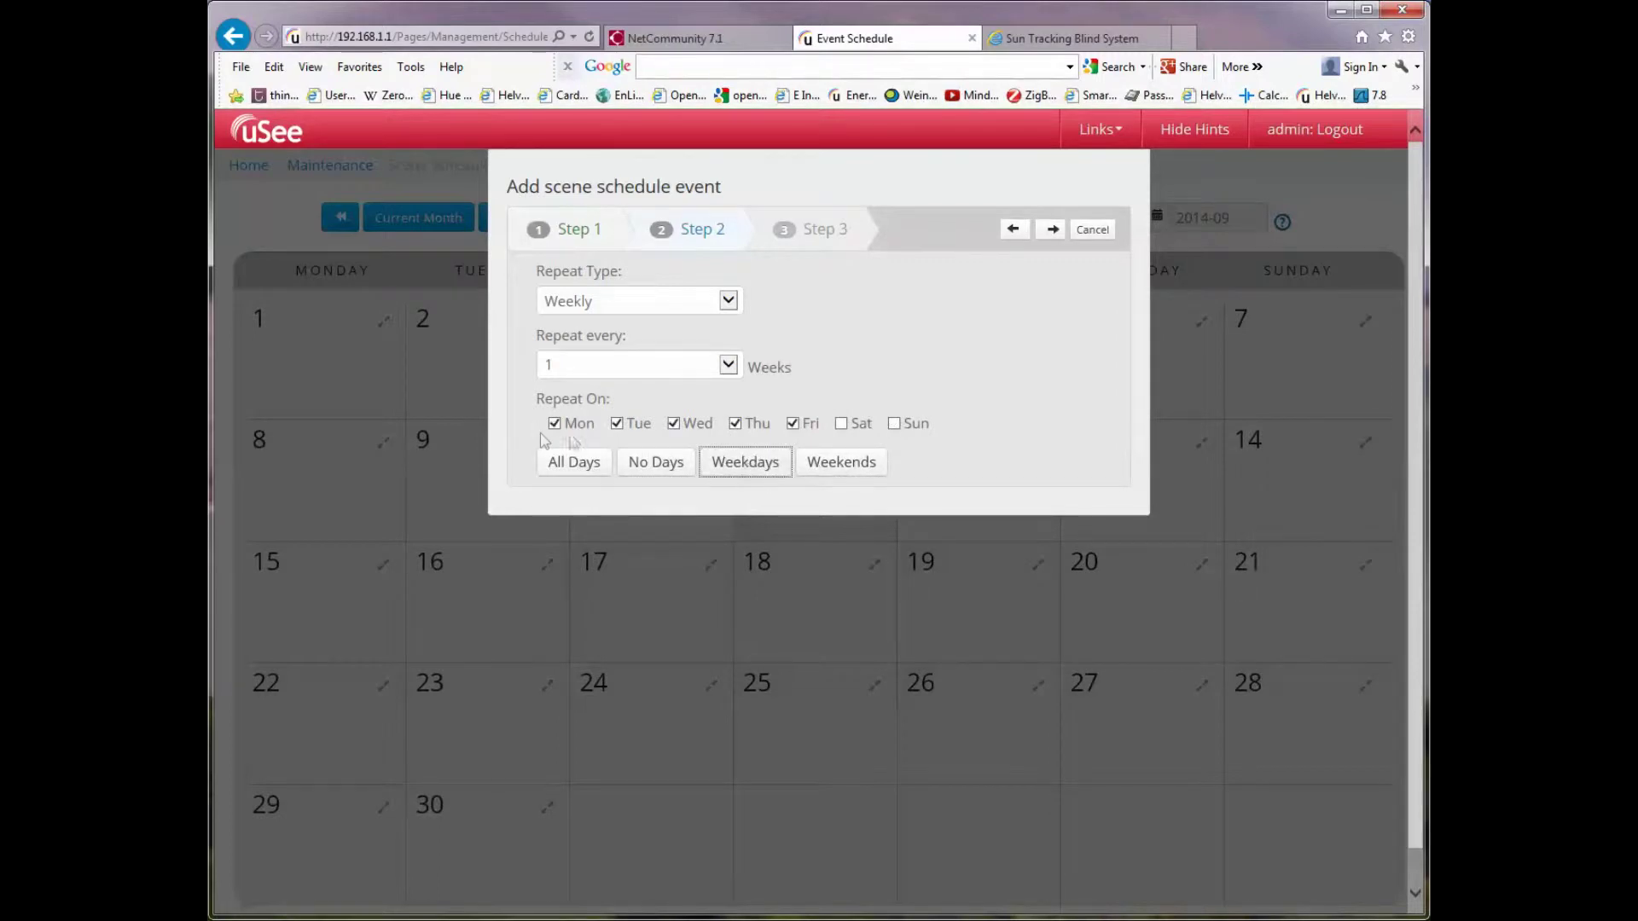
pyautogui.click(1054, 236)
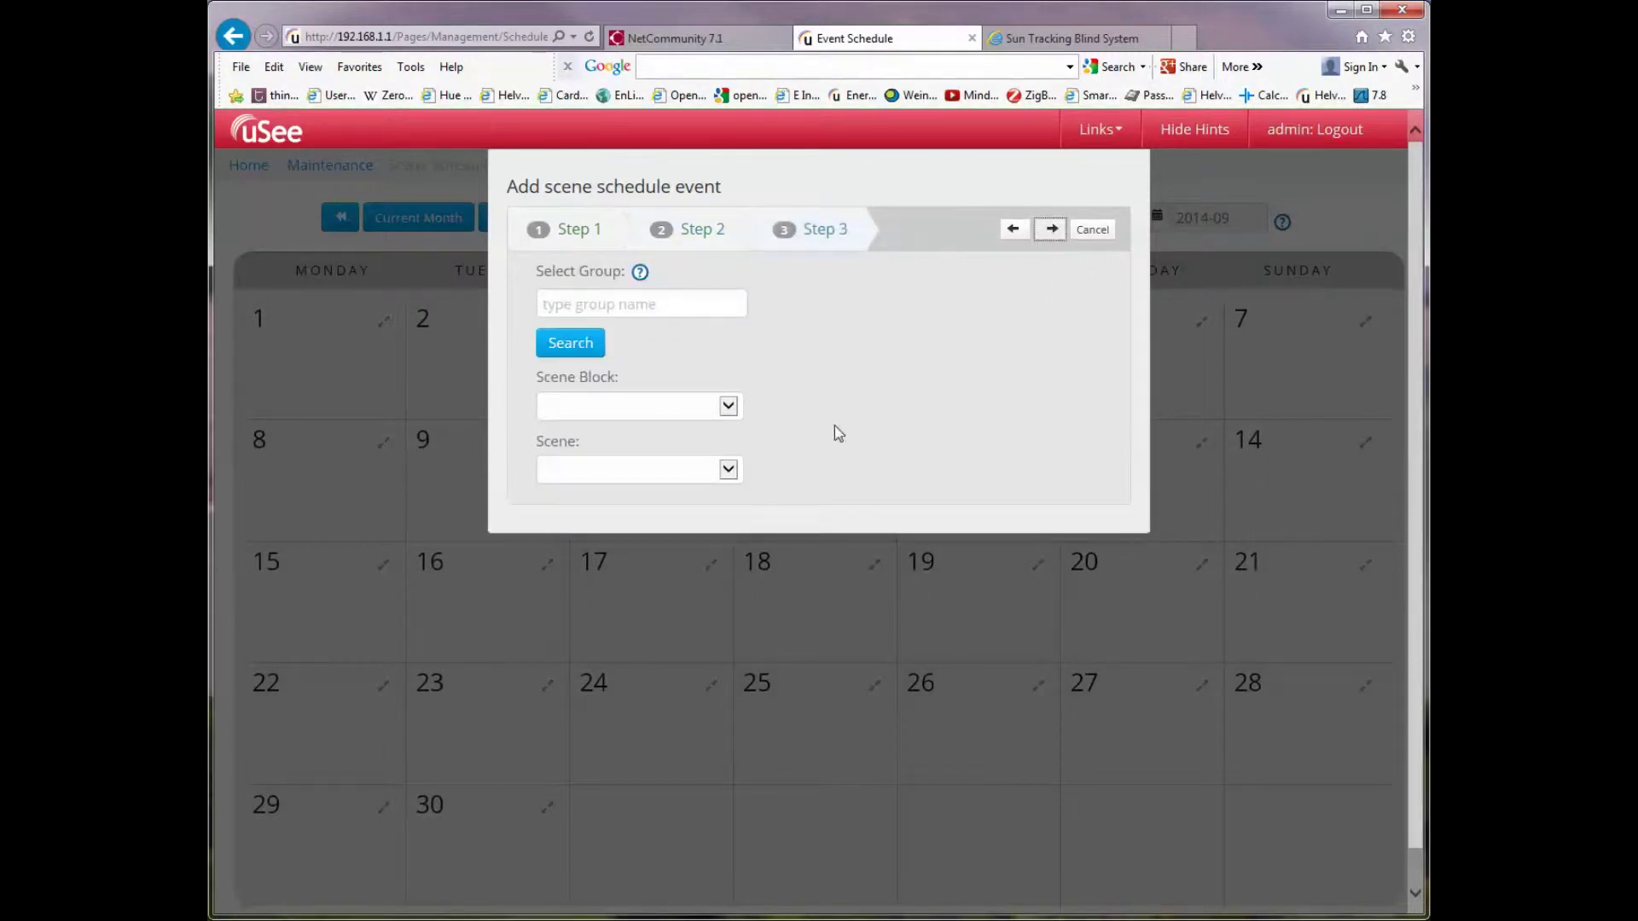
# Assign group 444 : Private Office with scene 1.1 Full and save the Morning schedule
pyautogui.click(577, 303)
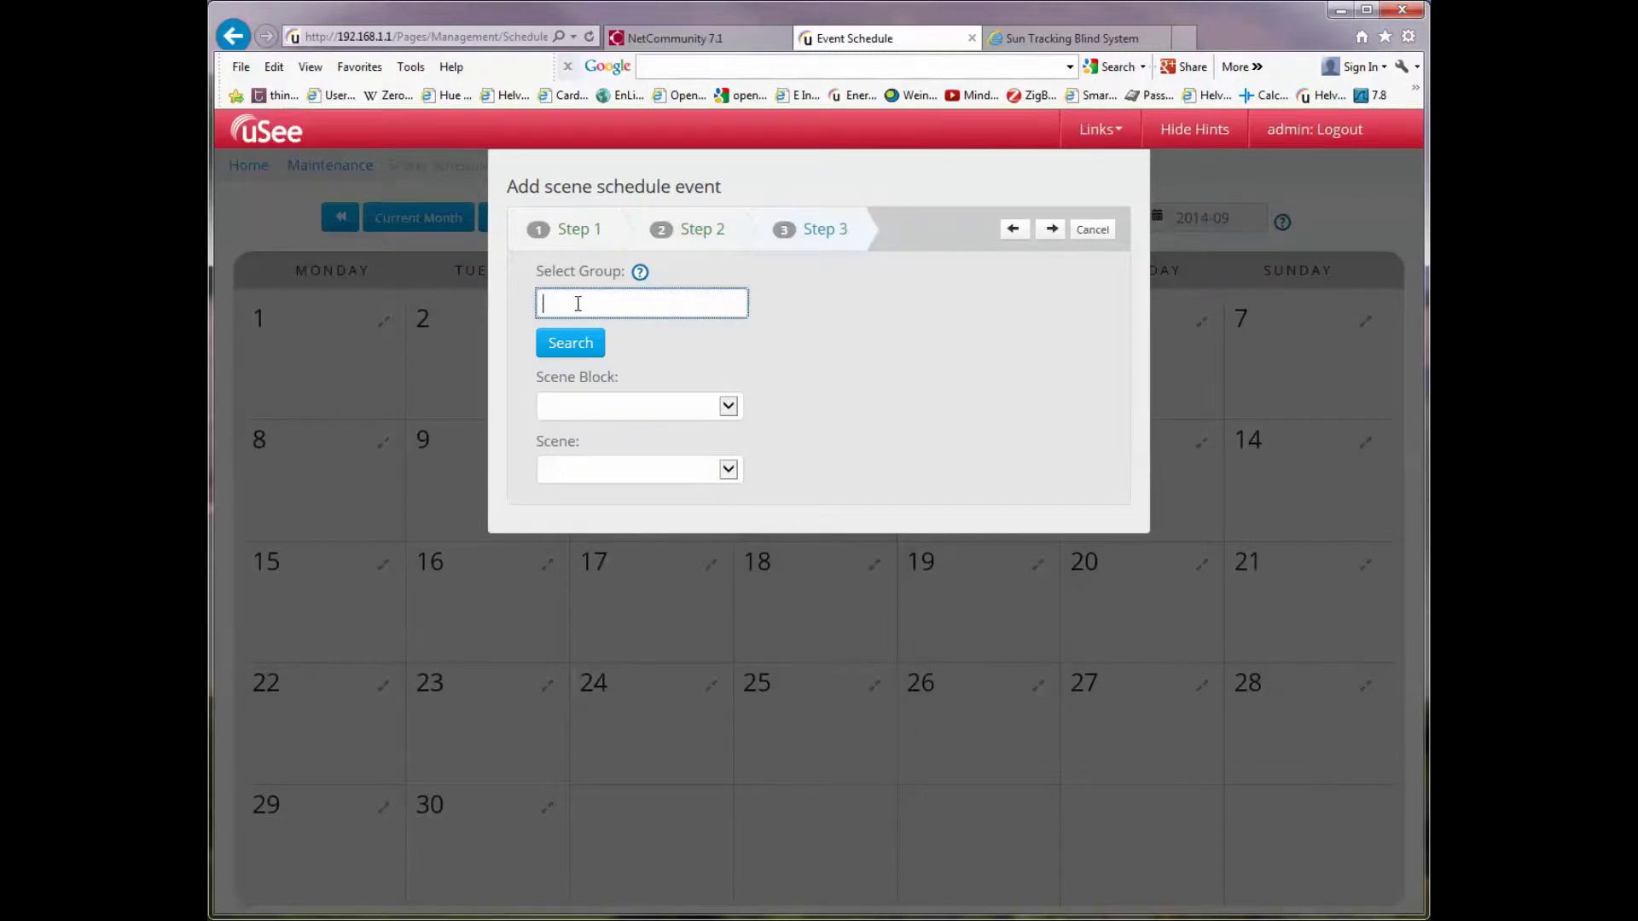
pyautogui.write('44')
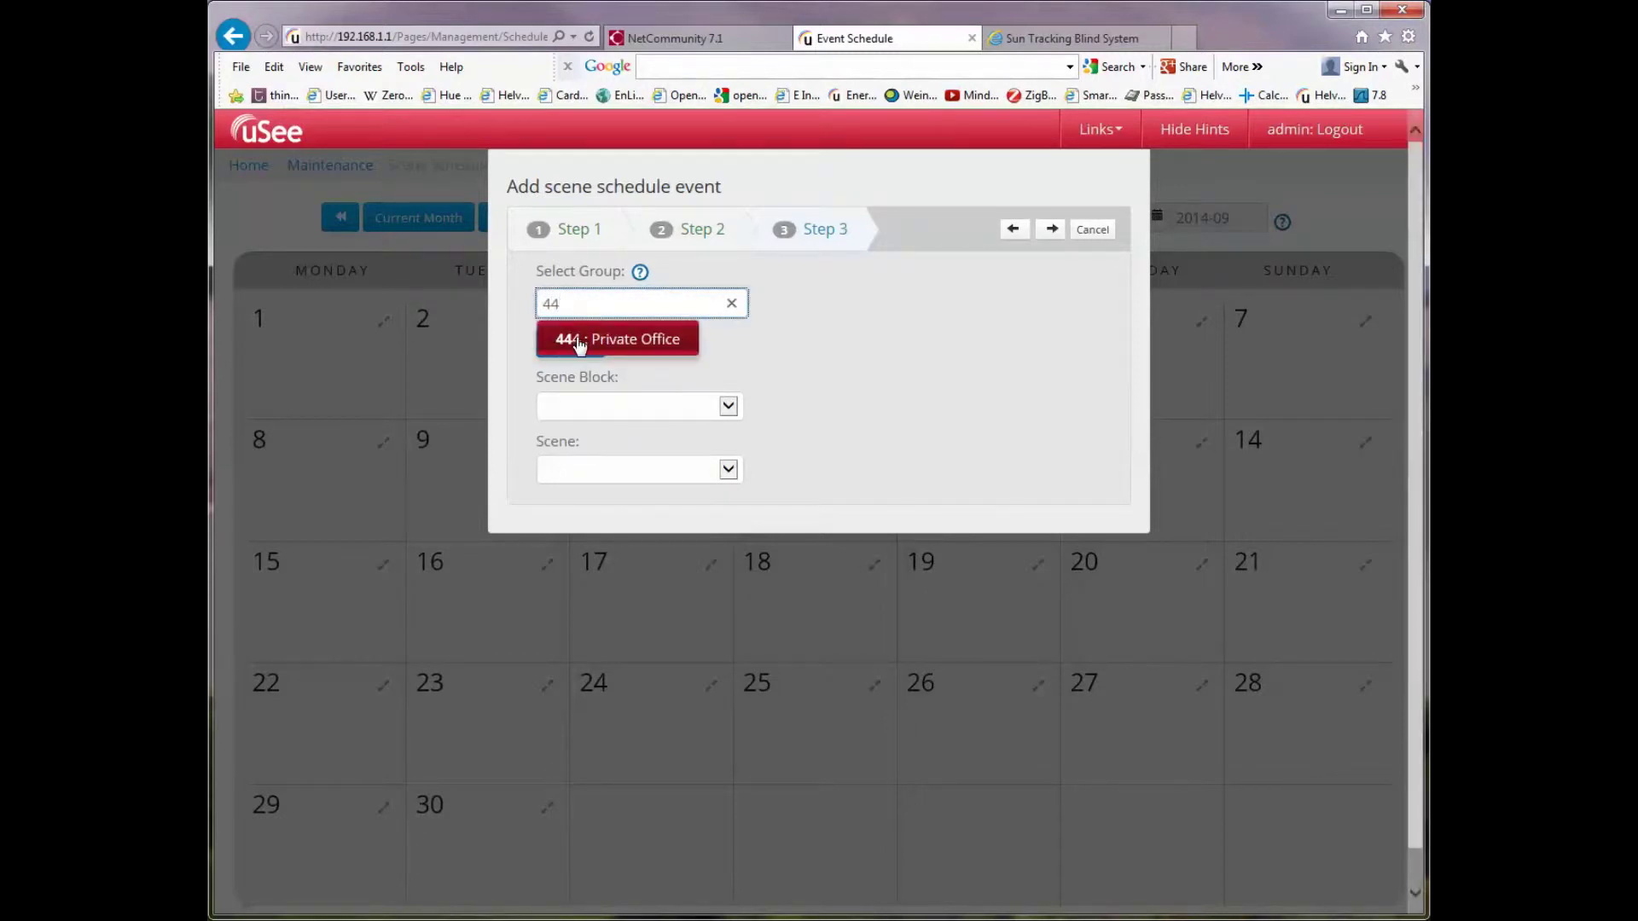
pyautogui.click(573, 337)
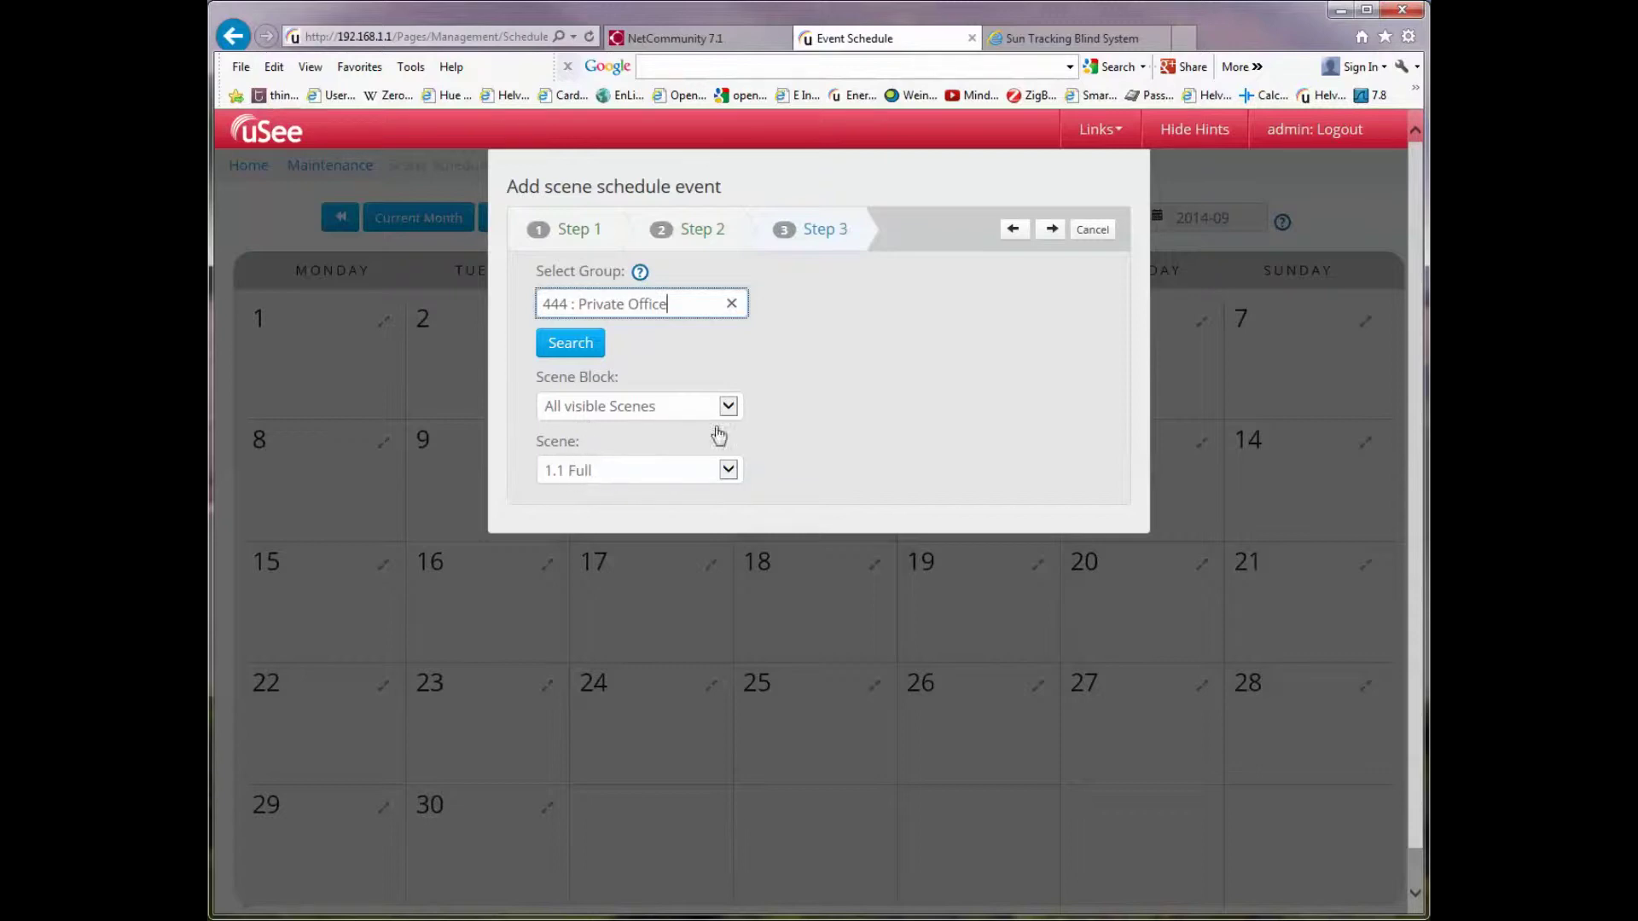
pyautogui.click(1051, 230)
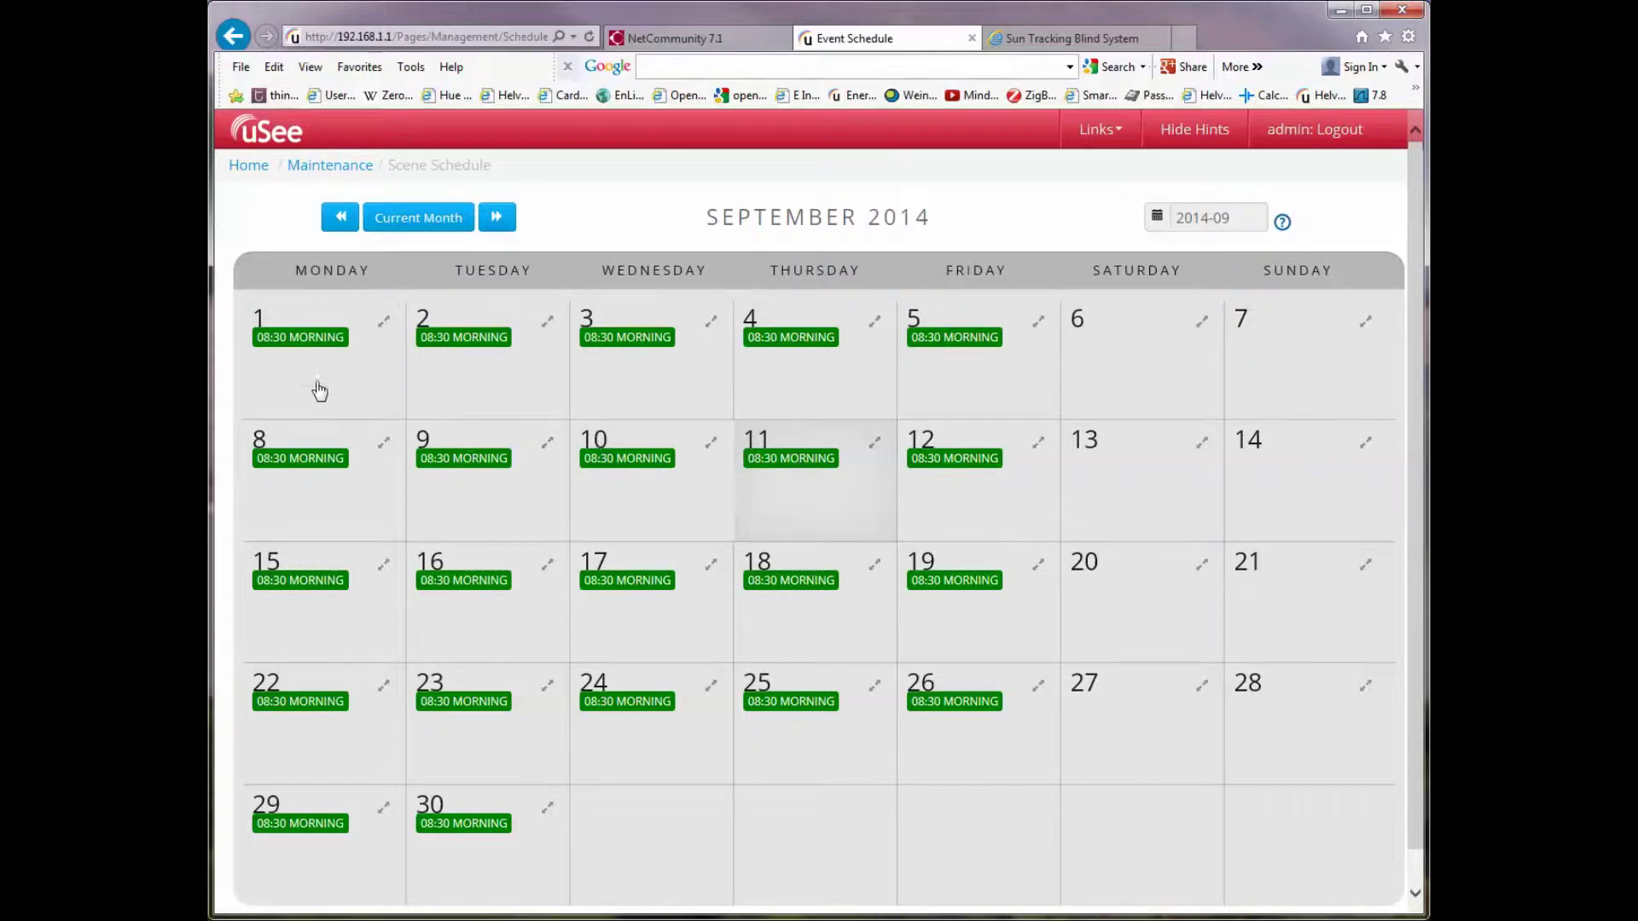
# Preview September 2015, return to the current month, and start a new event on 1 September
pyautogui.moveTo(309, 356)
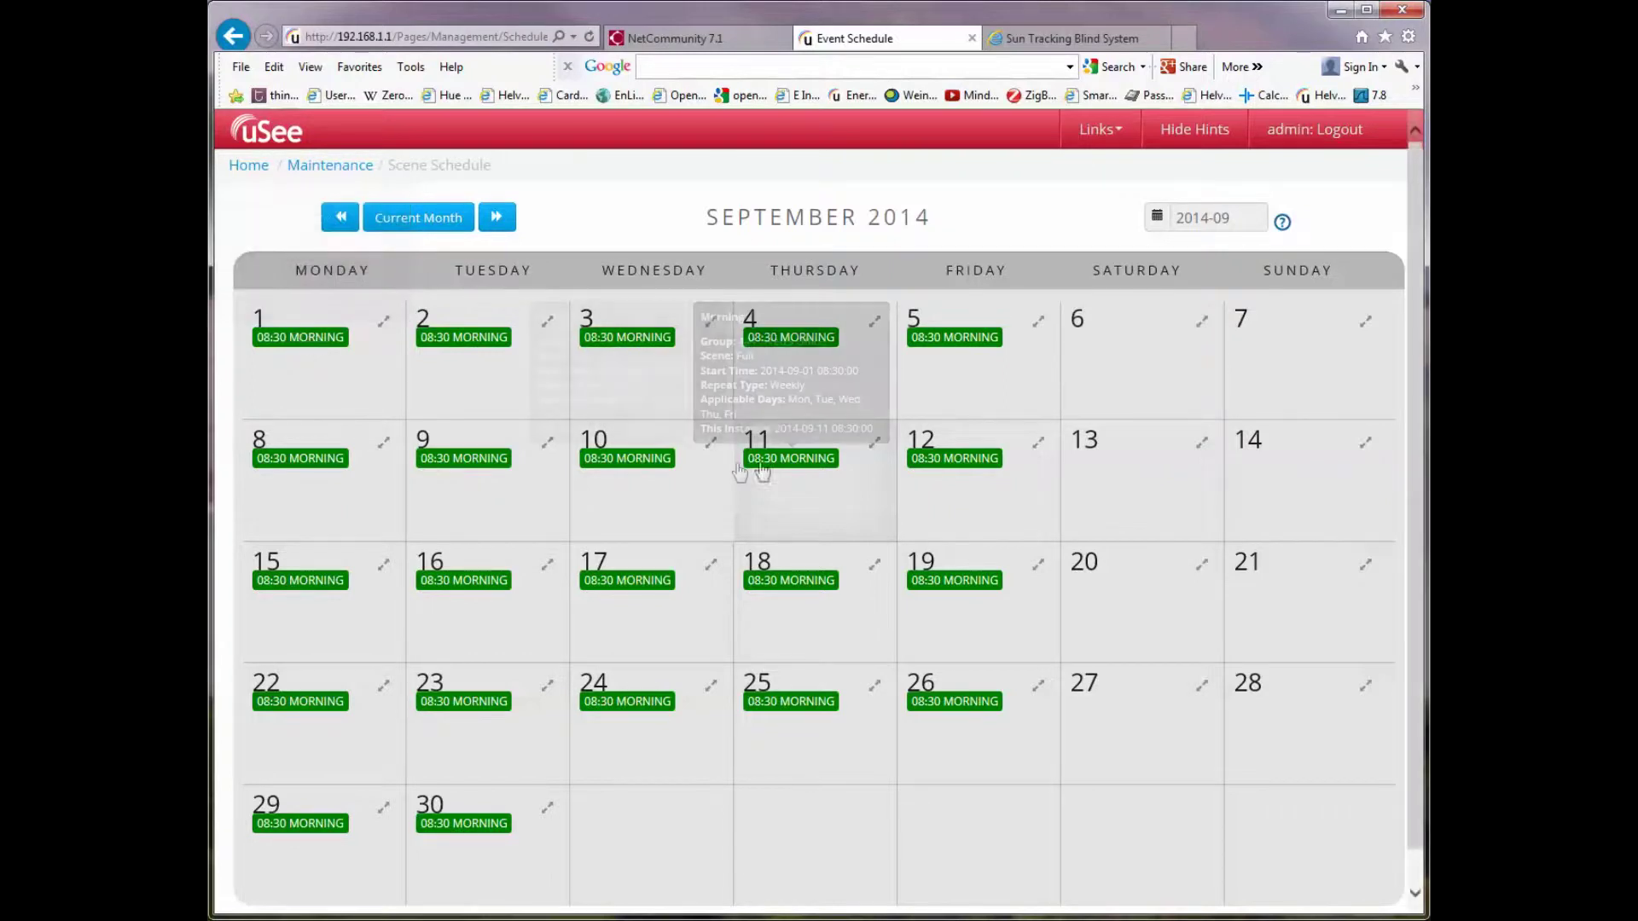
pyautogui.click(1158, 216)
pyautogui.click(1369, 275)
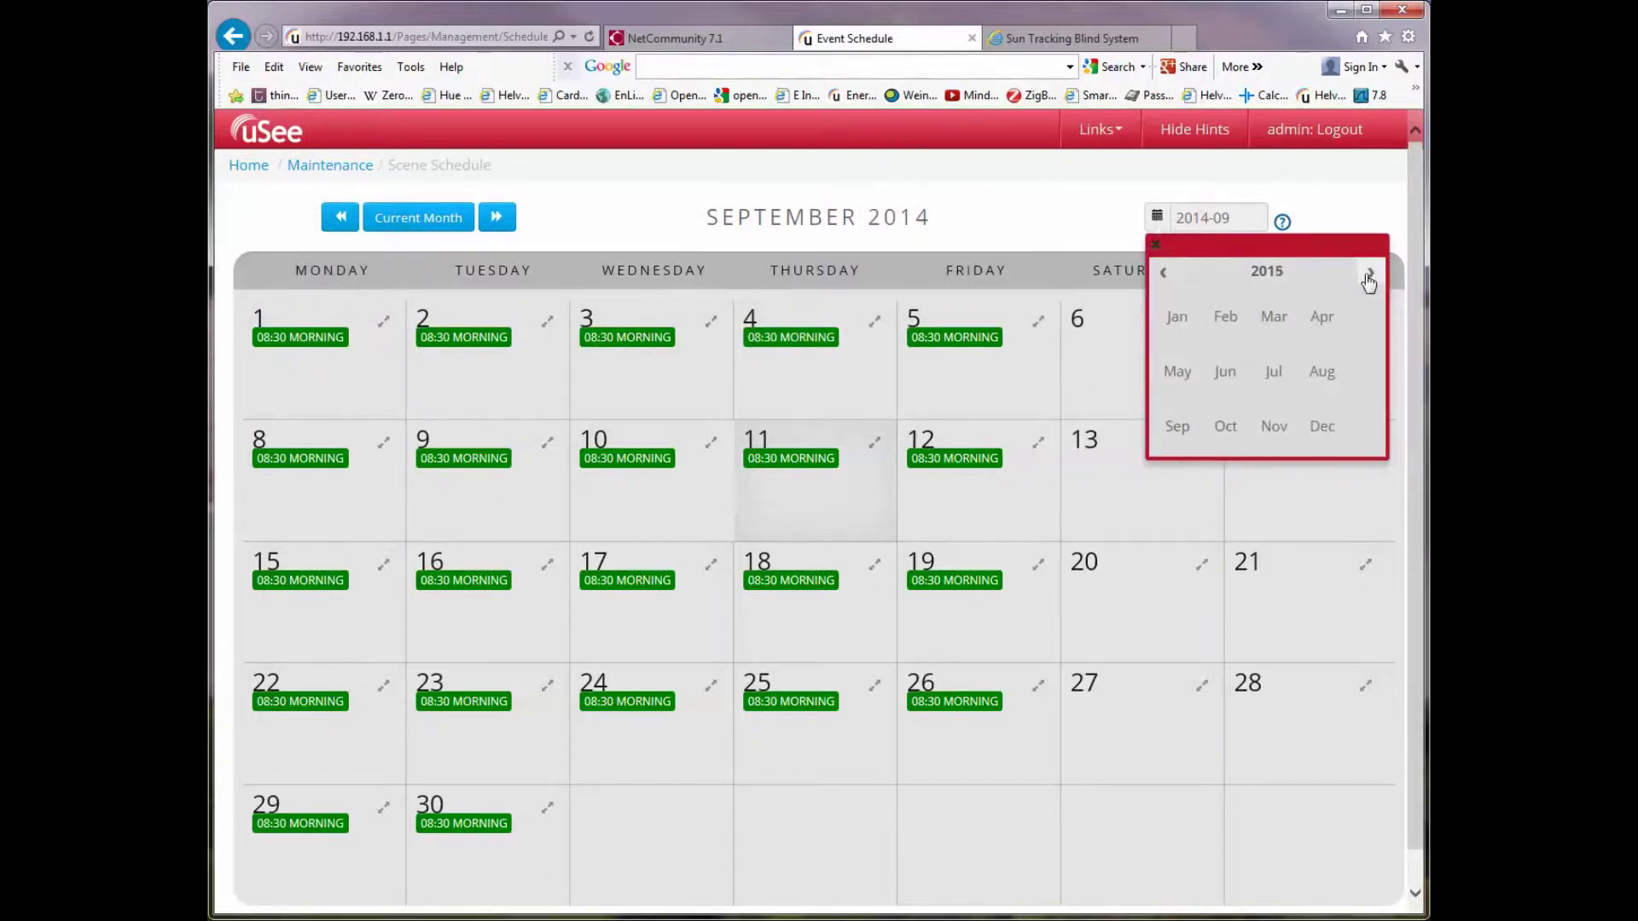
pyautogui.click(1177, 430)
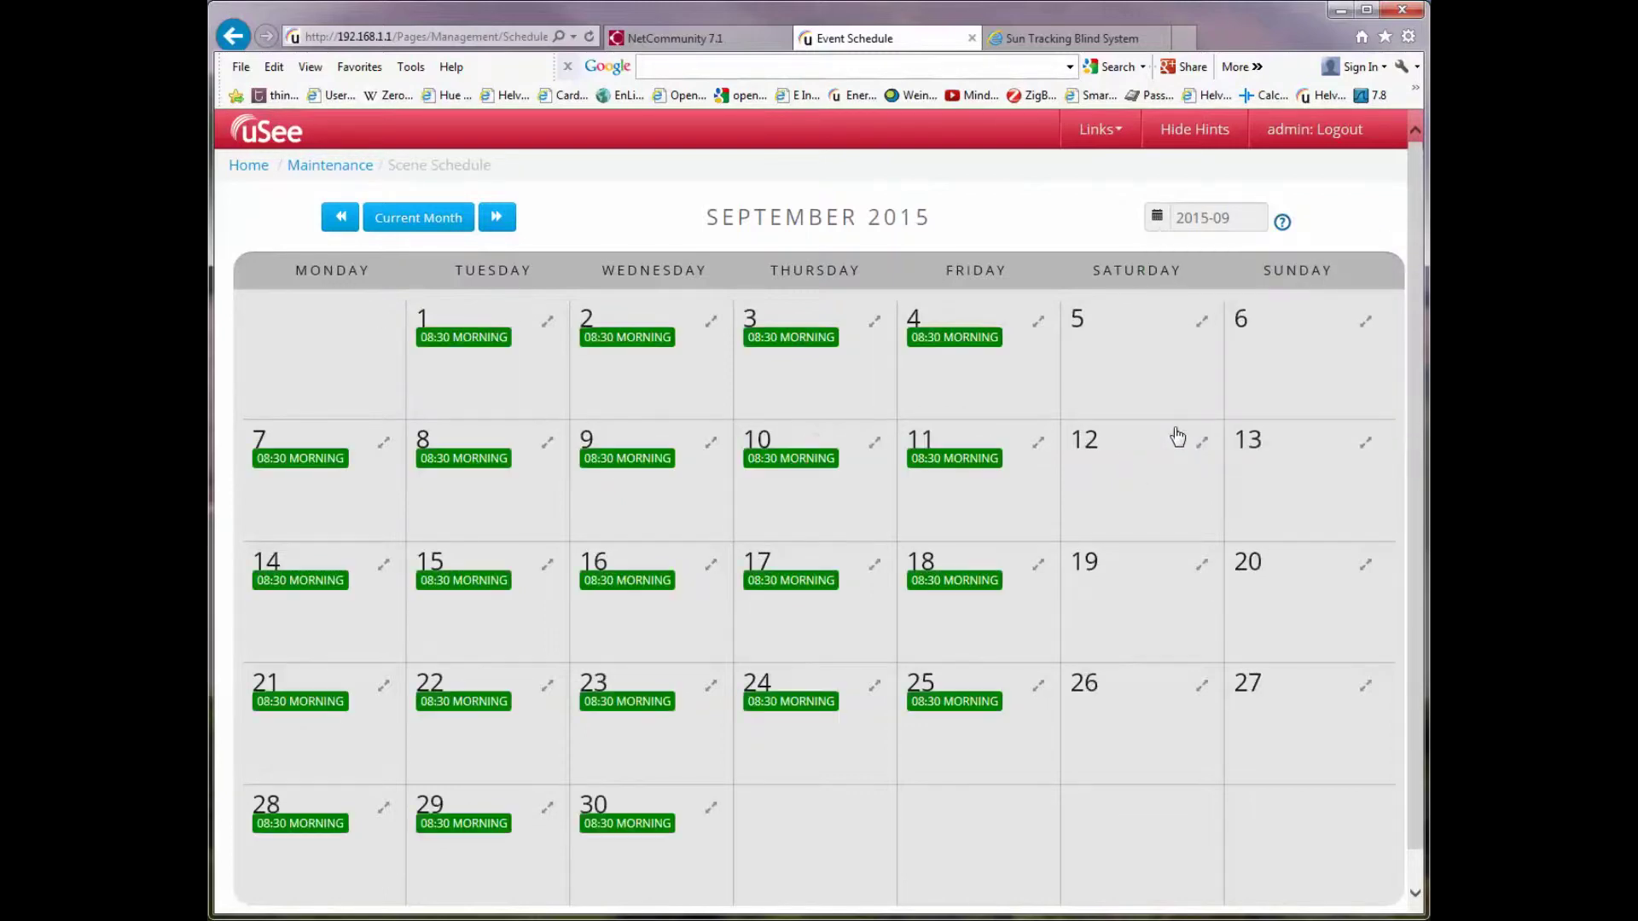
pyautogui.moveTo(763, 463)
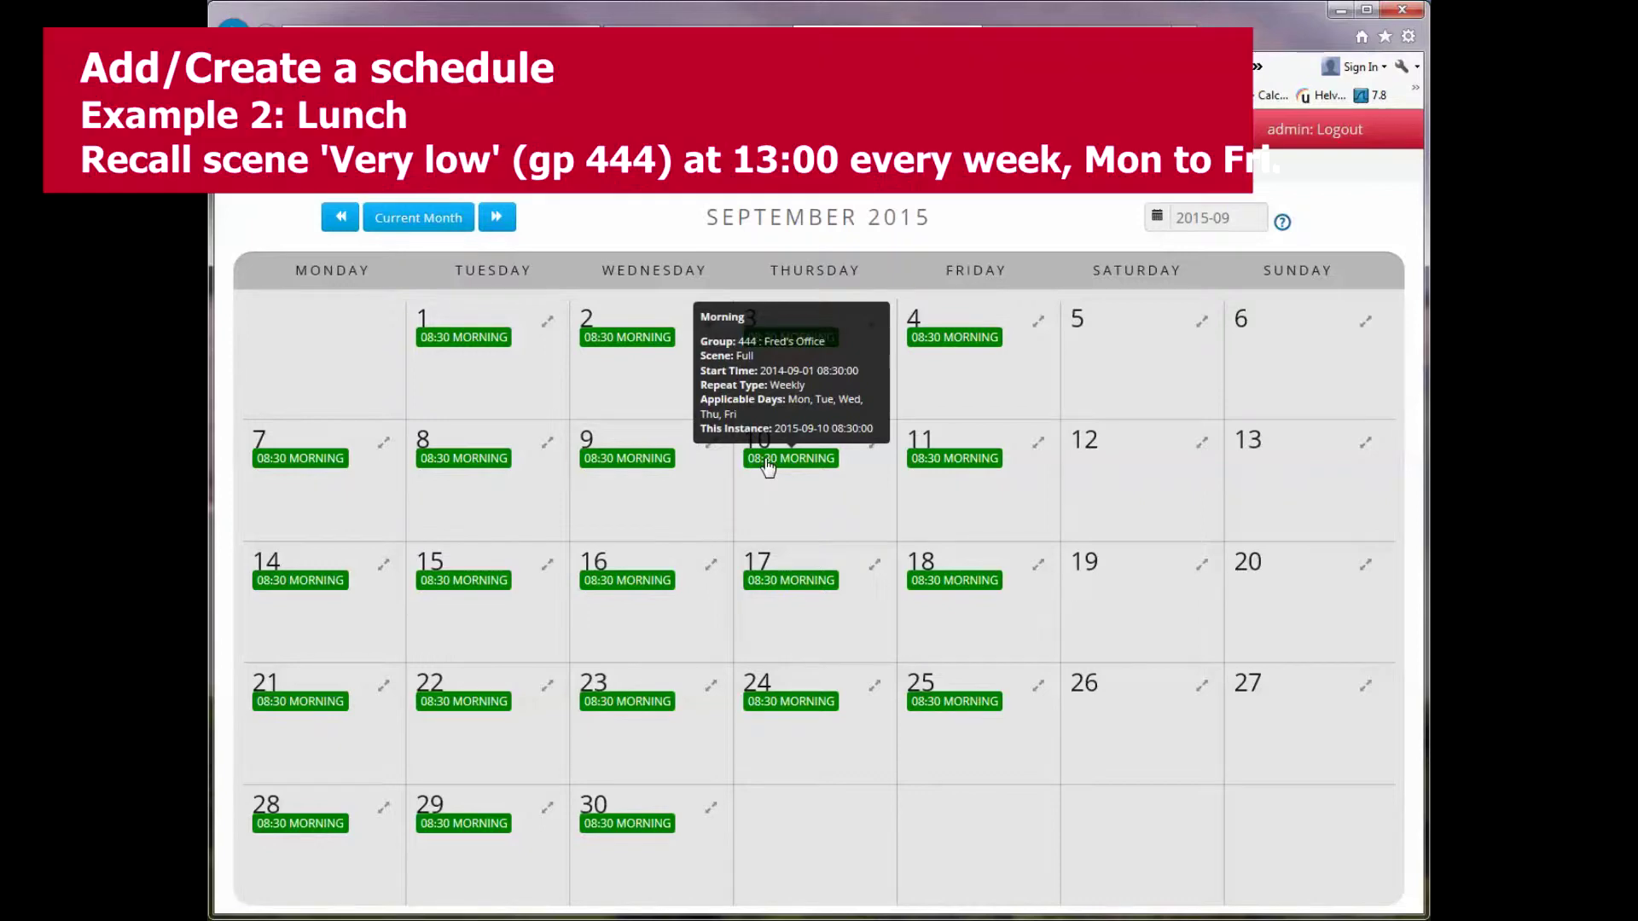
pyautogui.click(393, 236)
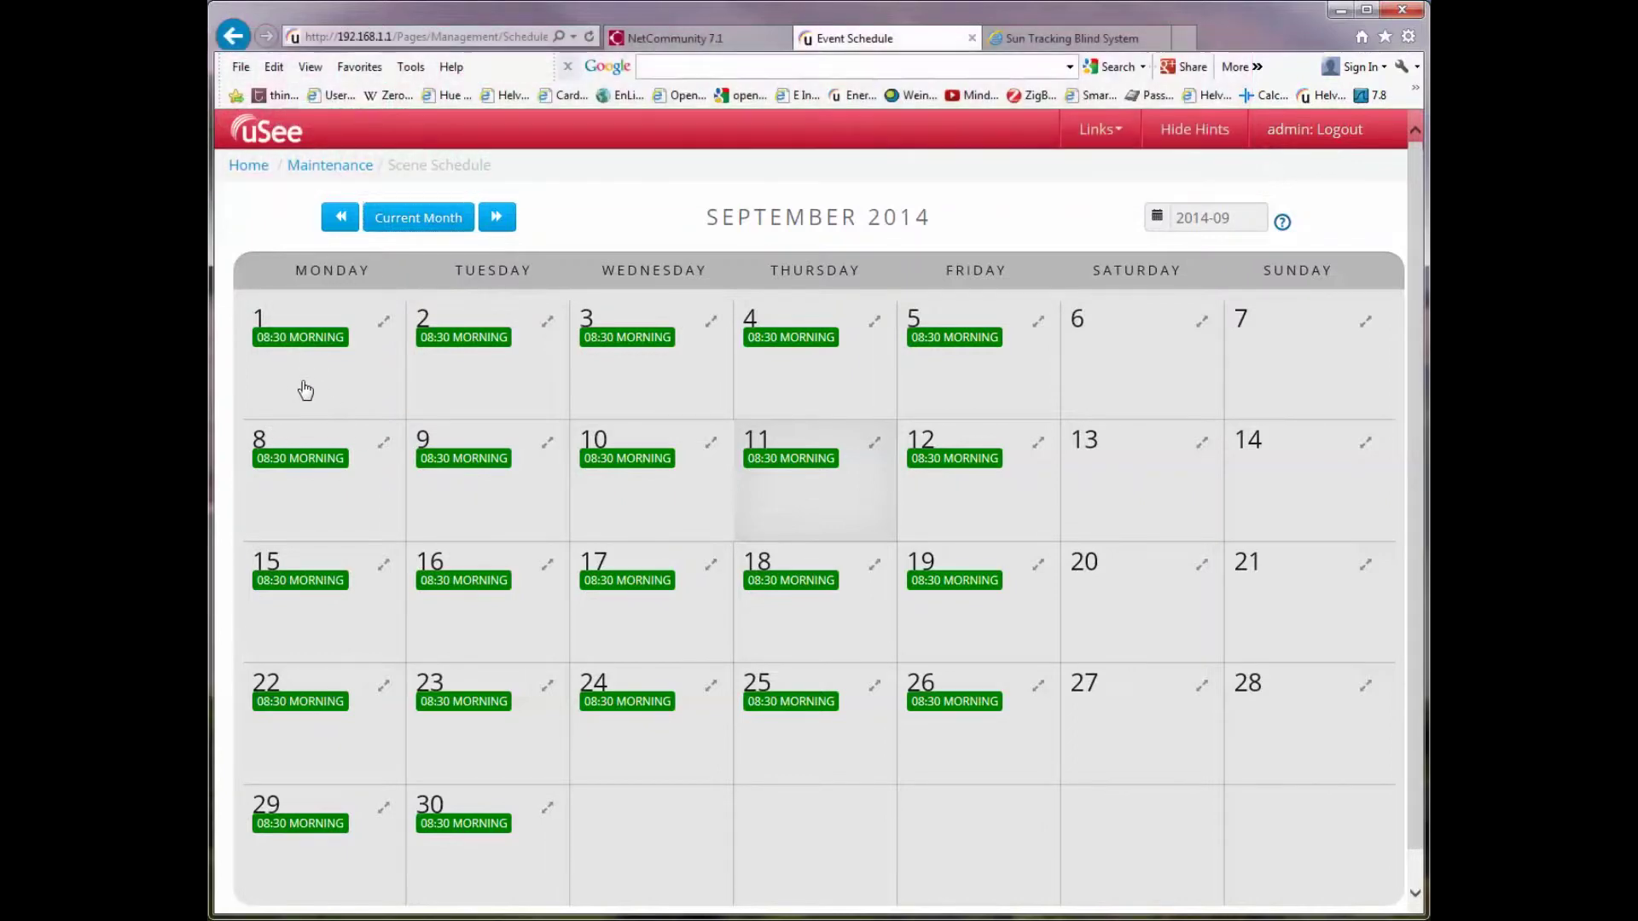
pyautogui.click(305, 390)
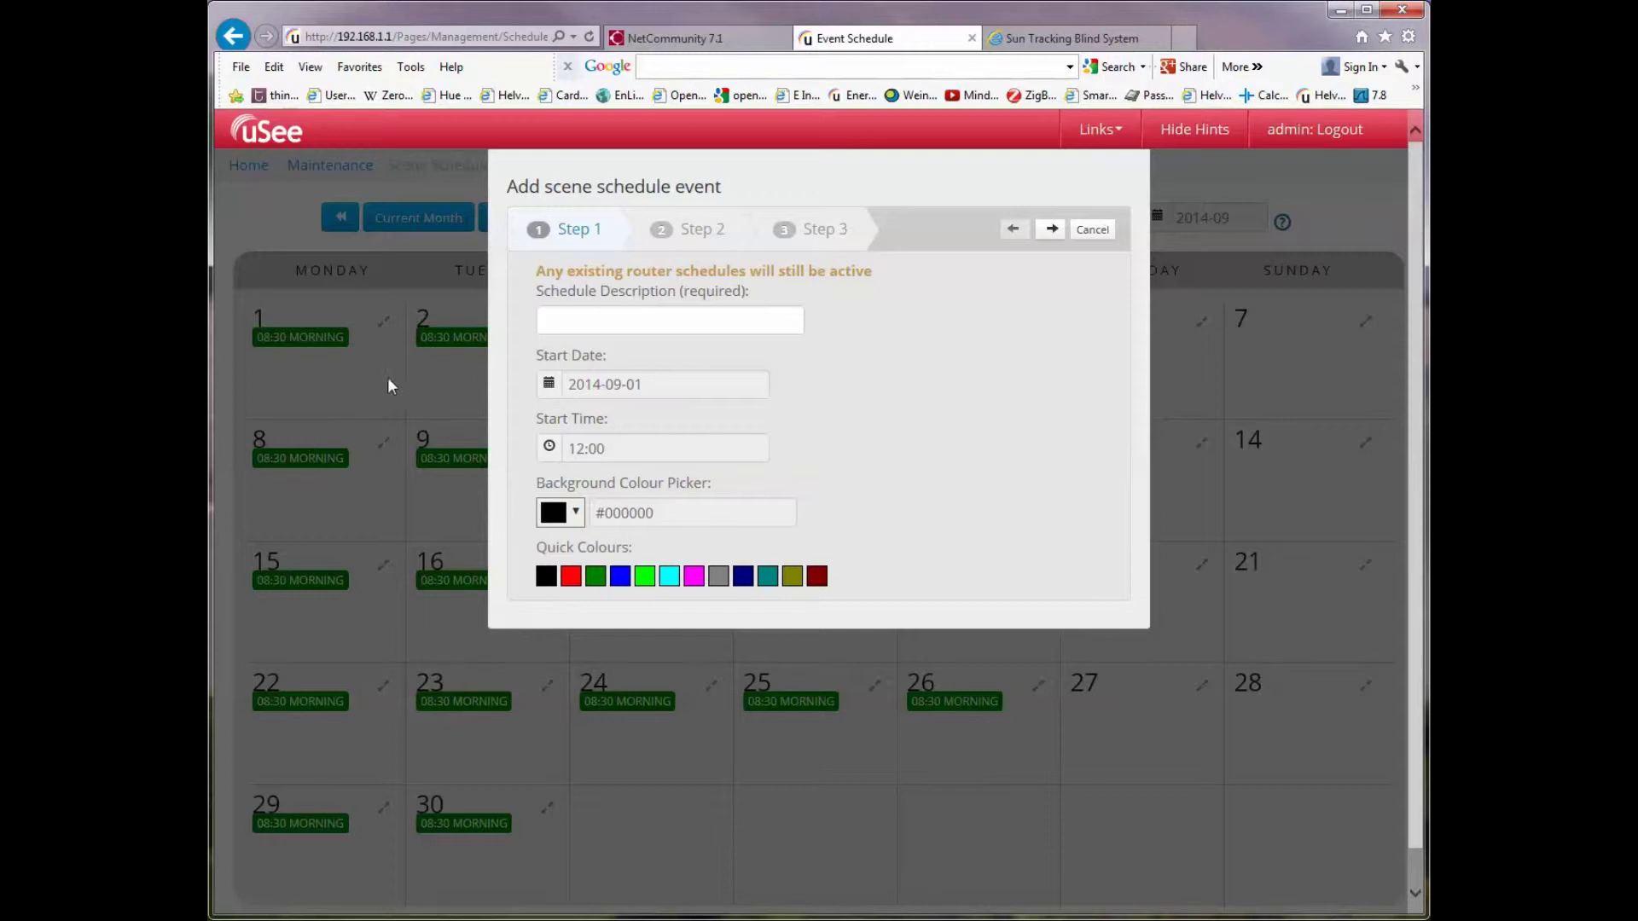
# Describe the event as 'Lunch', starting at 13:00 with a blue colour
pyautogui.click(572, 322)
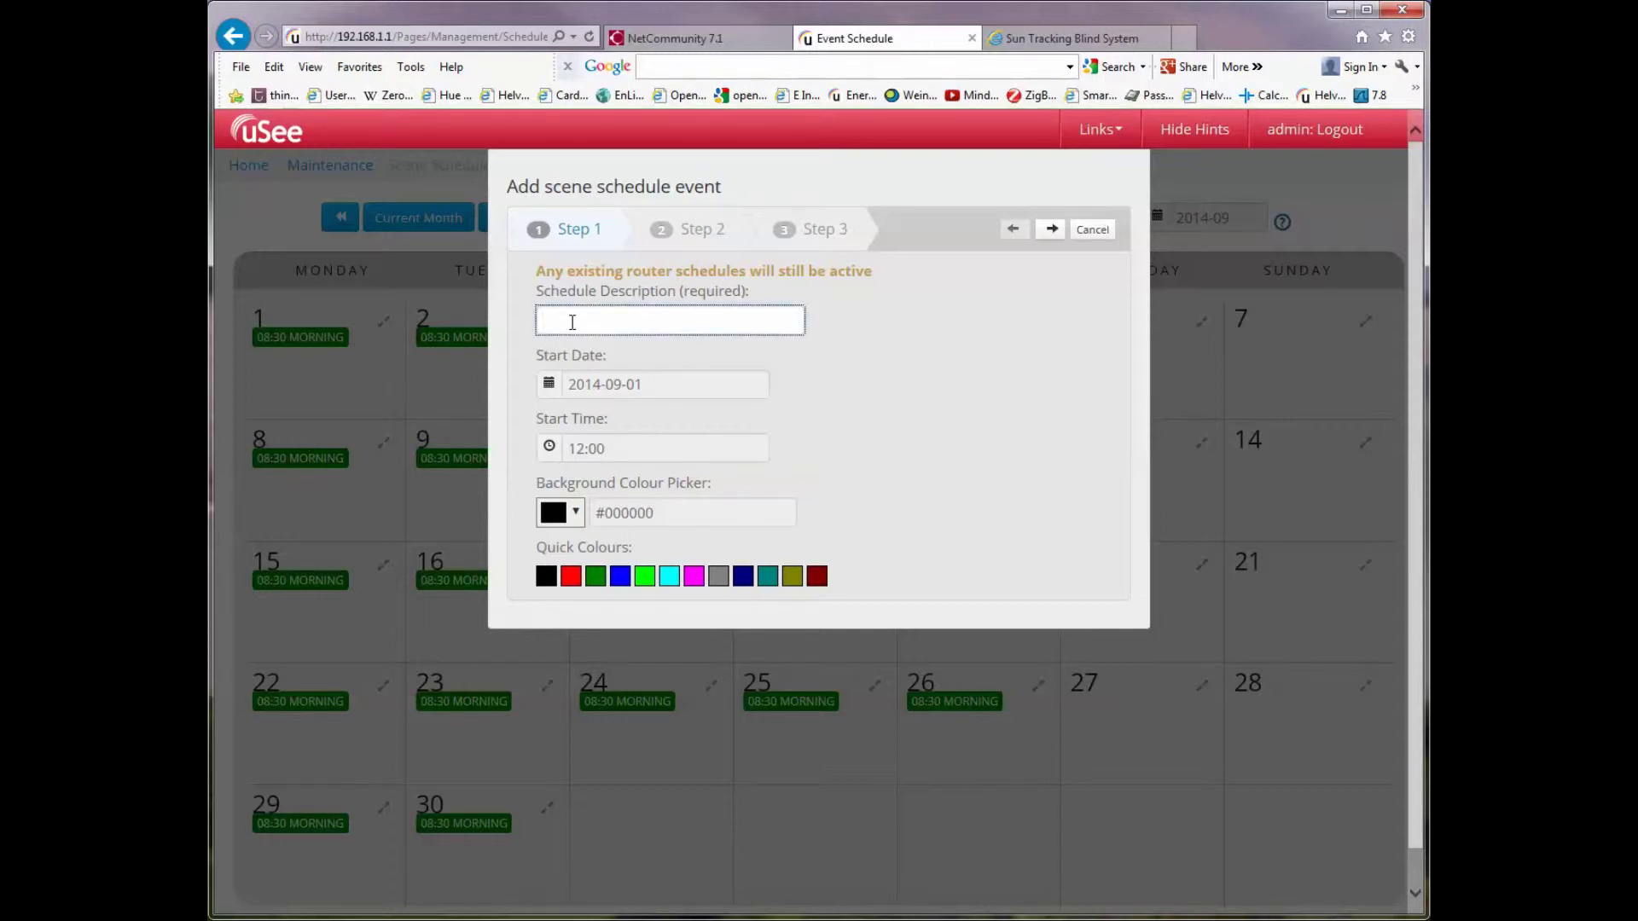
pyautogui.write('Lunch')
pyautogui.click(550, 447)
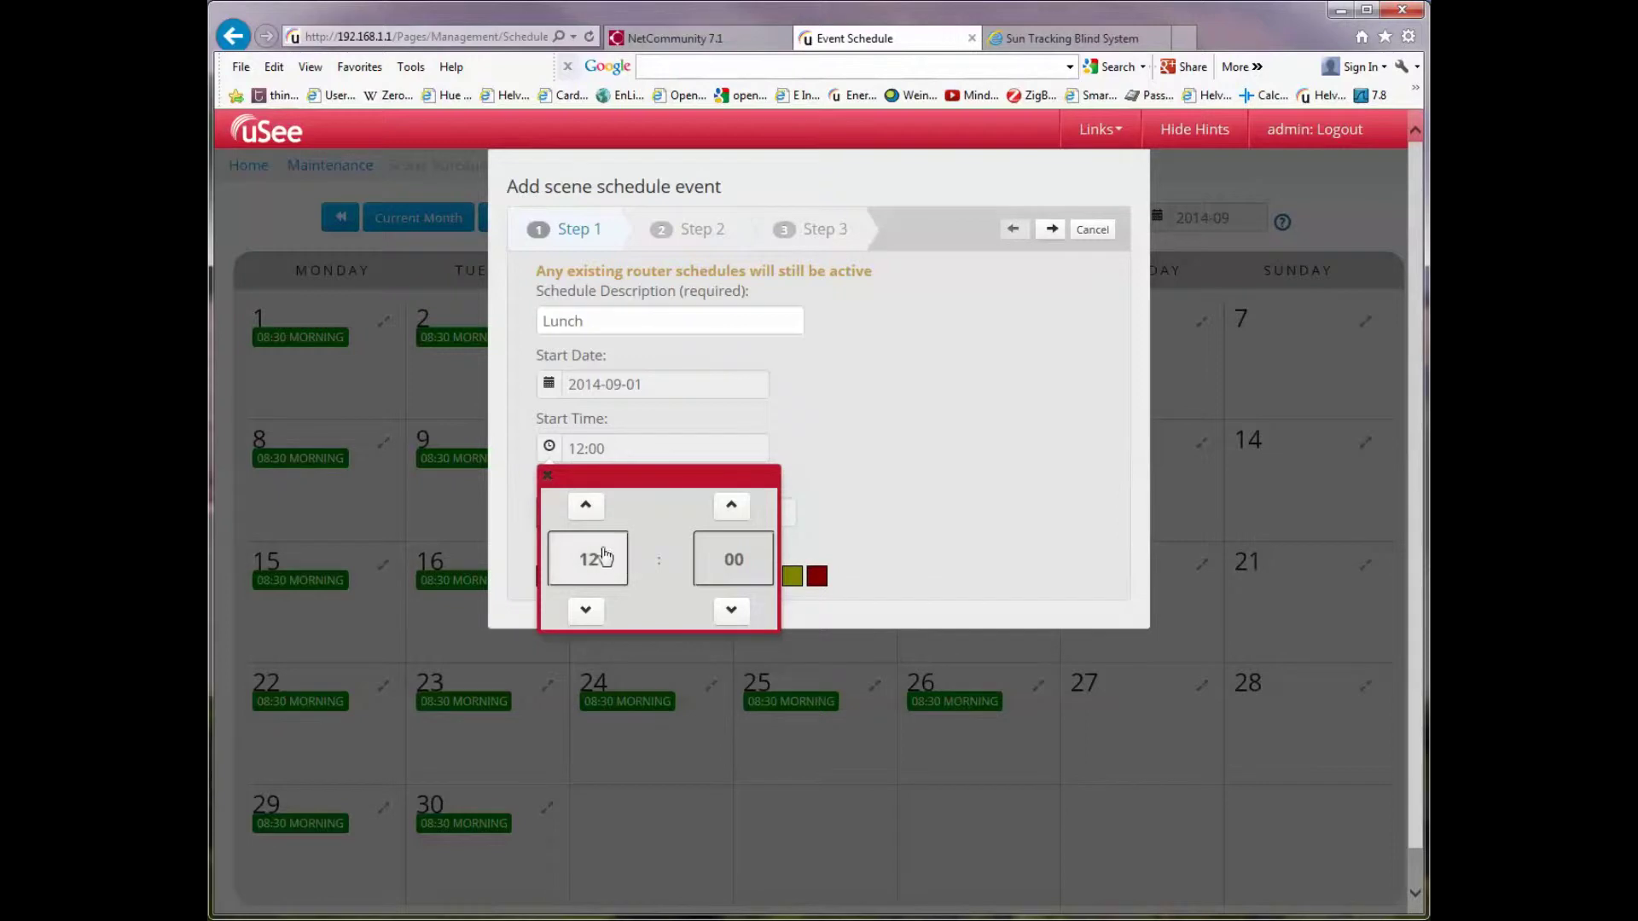
pyautogui.click(585, 505)
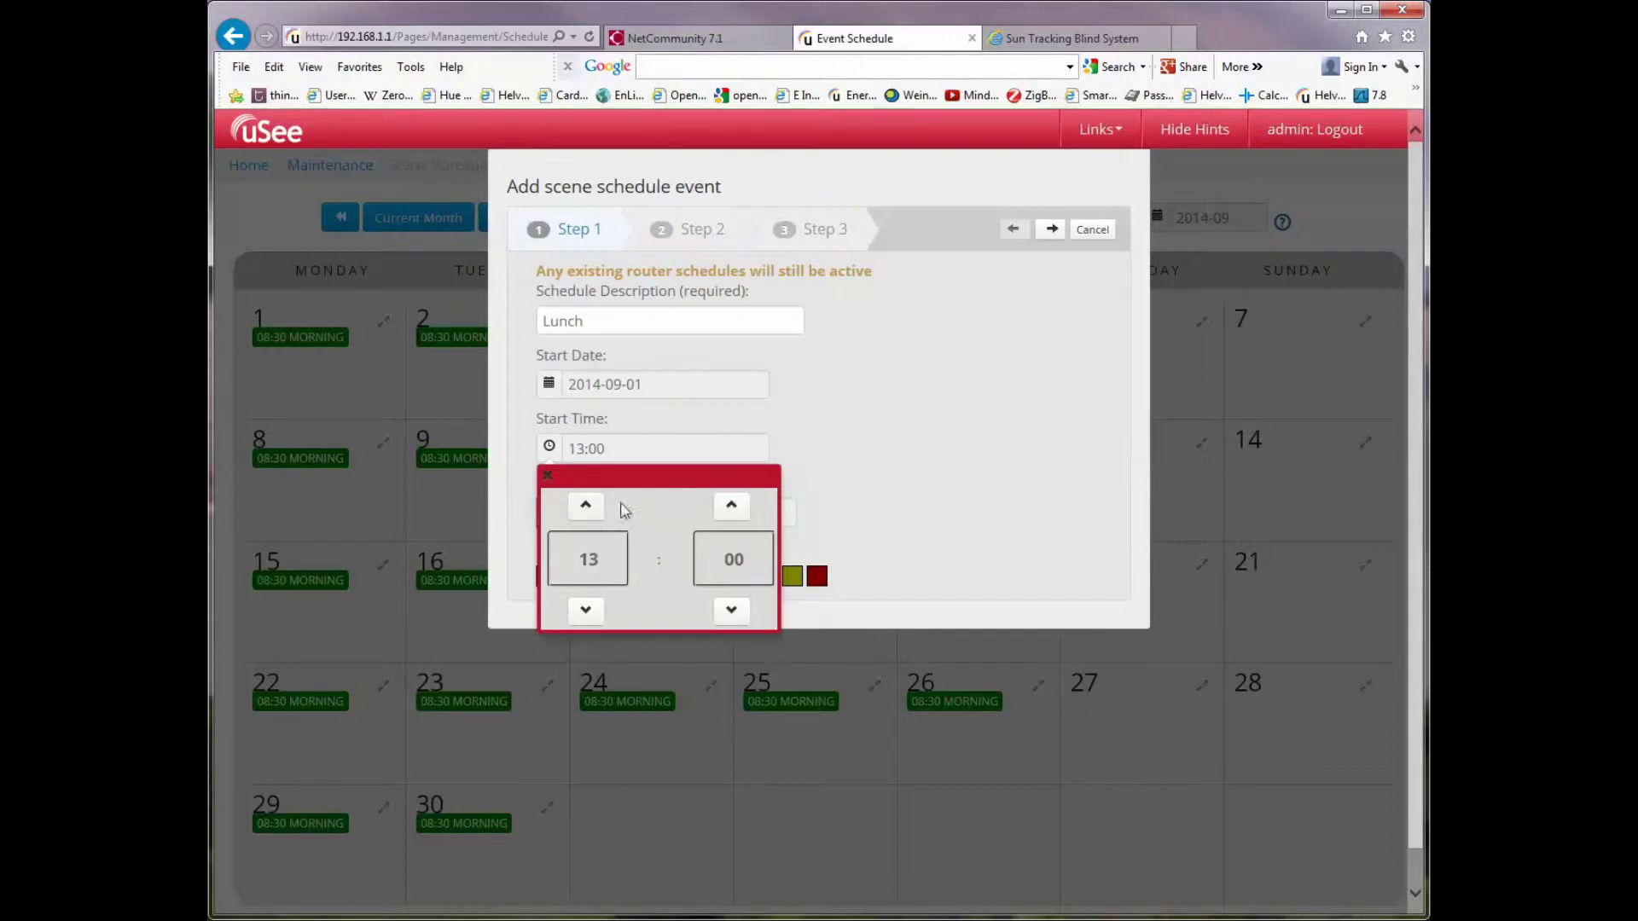
pyautogui.click(939, 460)
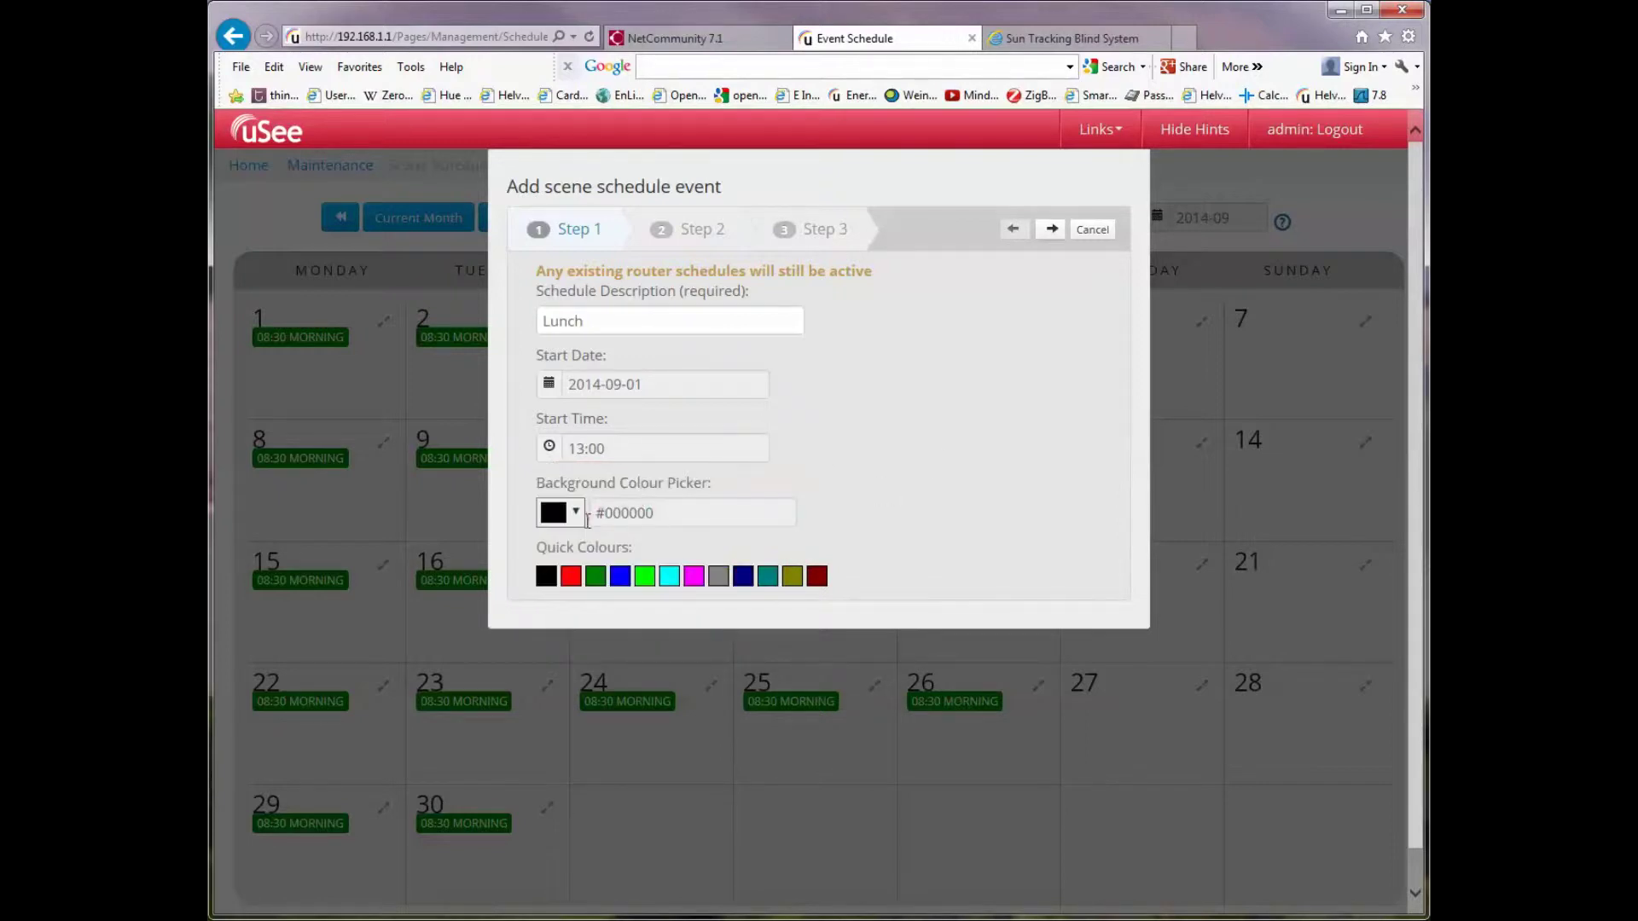
pyautogui.click(620, 577)
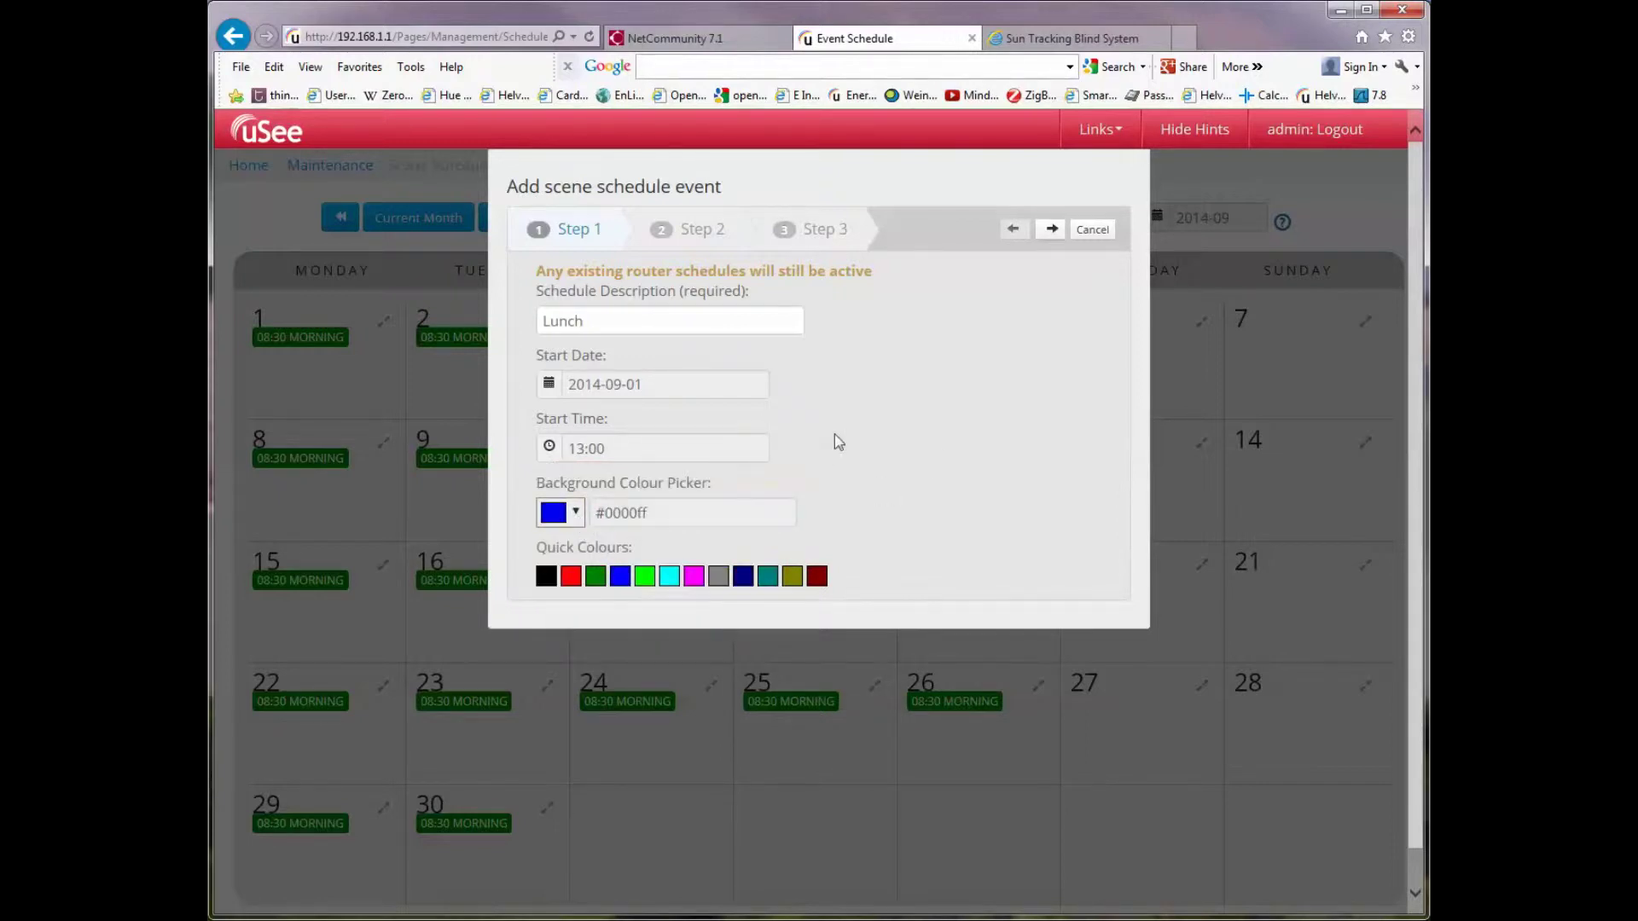
# Make the Lunch event repeat weekly on Monday to Friday
pyautogui.click(1051, 230)
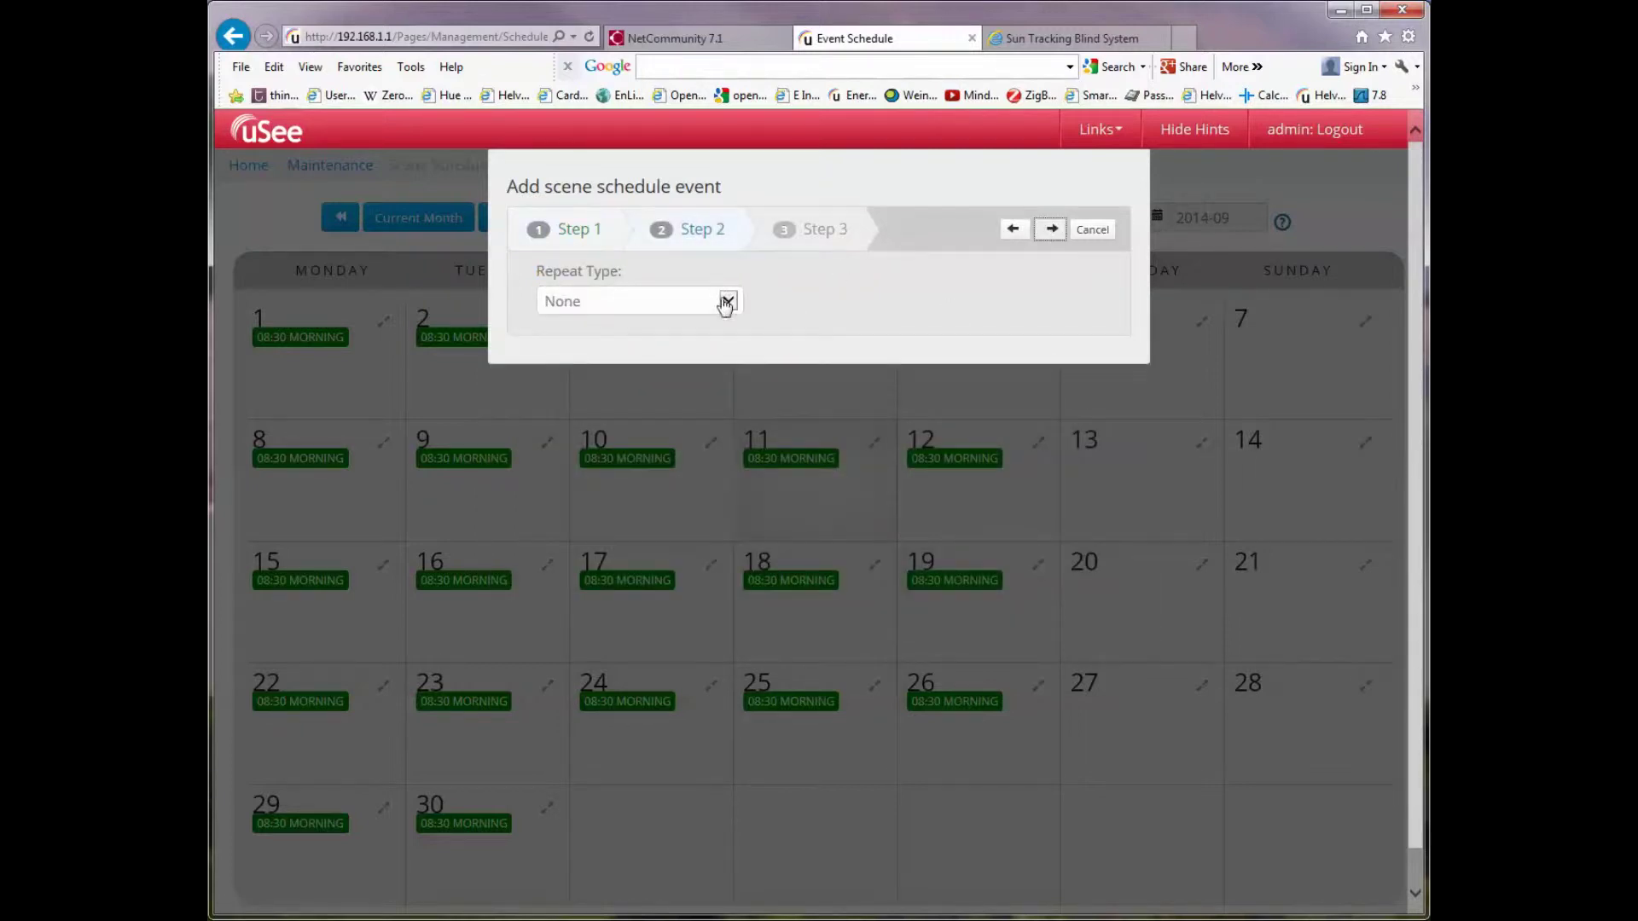
pyautogui.click(728, 301)
pyautogui.click(626, 335)
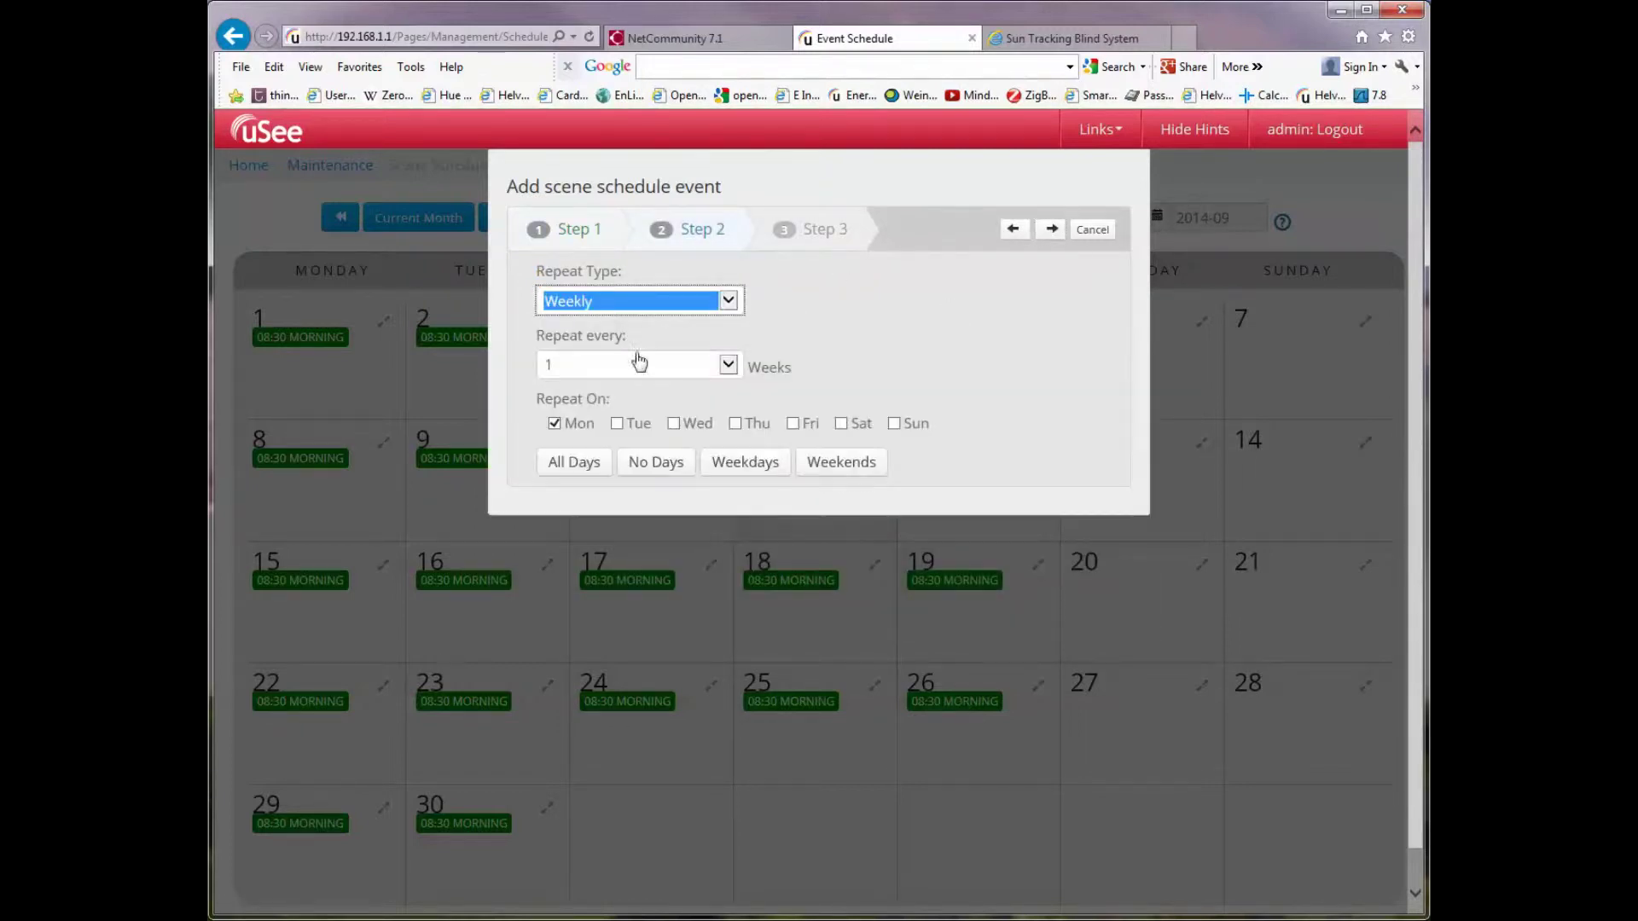
pyautogui.click(758, 463)
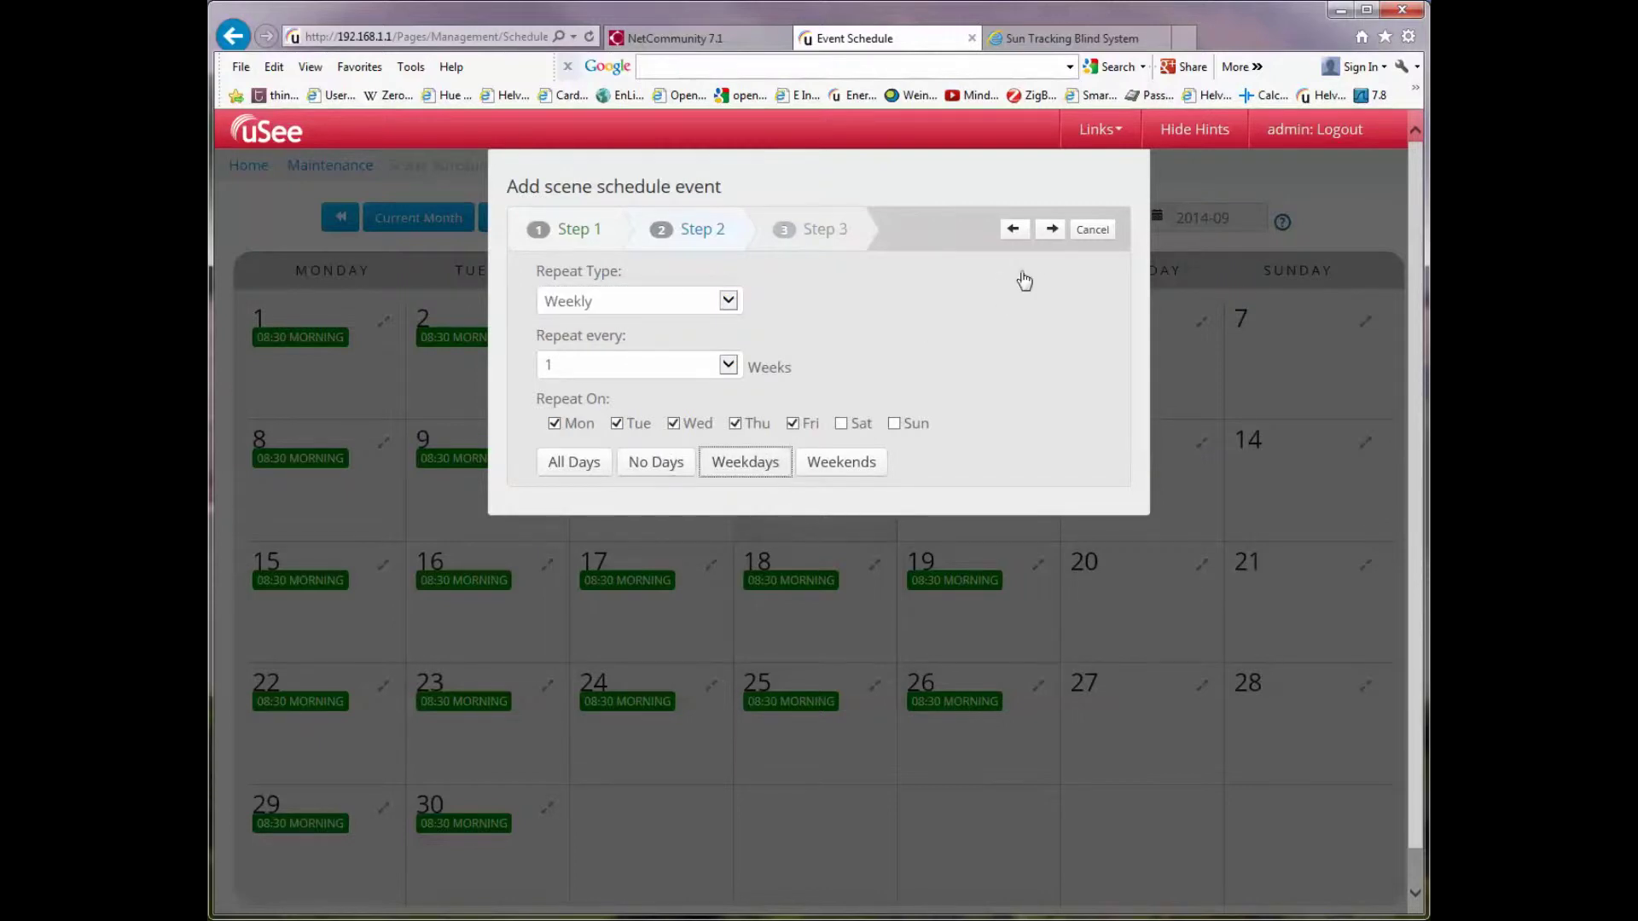
pyautogui.click(1052, 229)
# Assign group 444 : Private Office with scene 1.7 Very Low and save the Lunch schedule
pyautogui.click(605, 306)
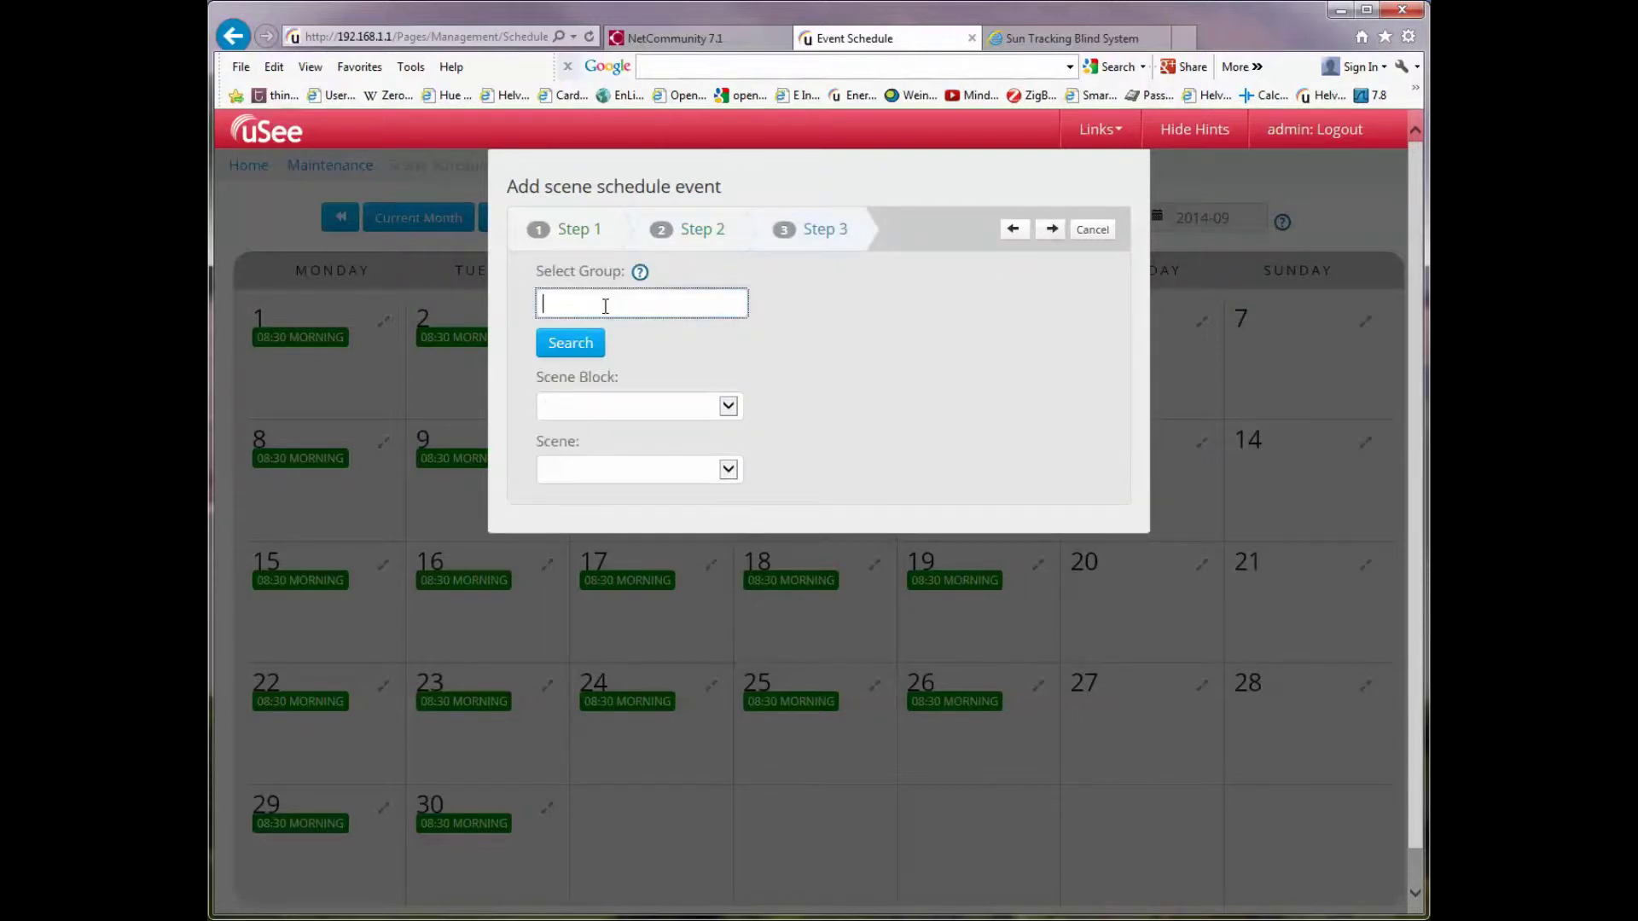
pyautogui.write('44')
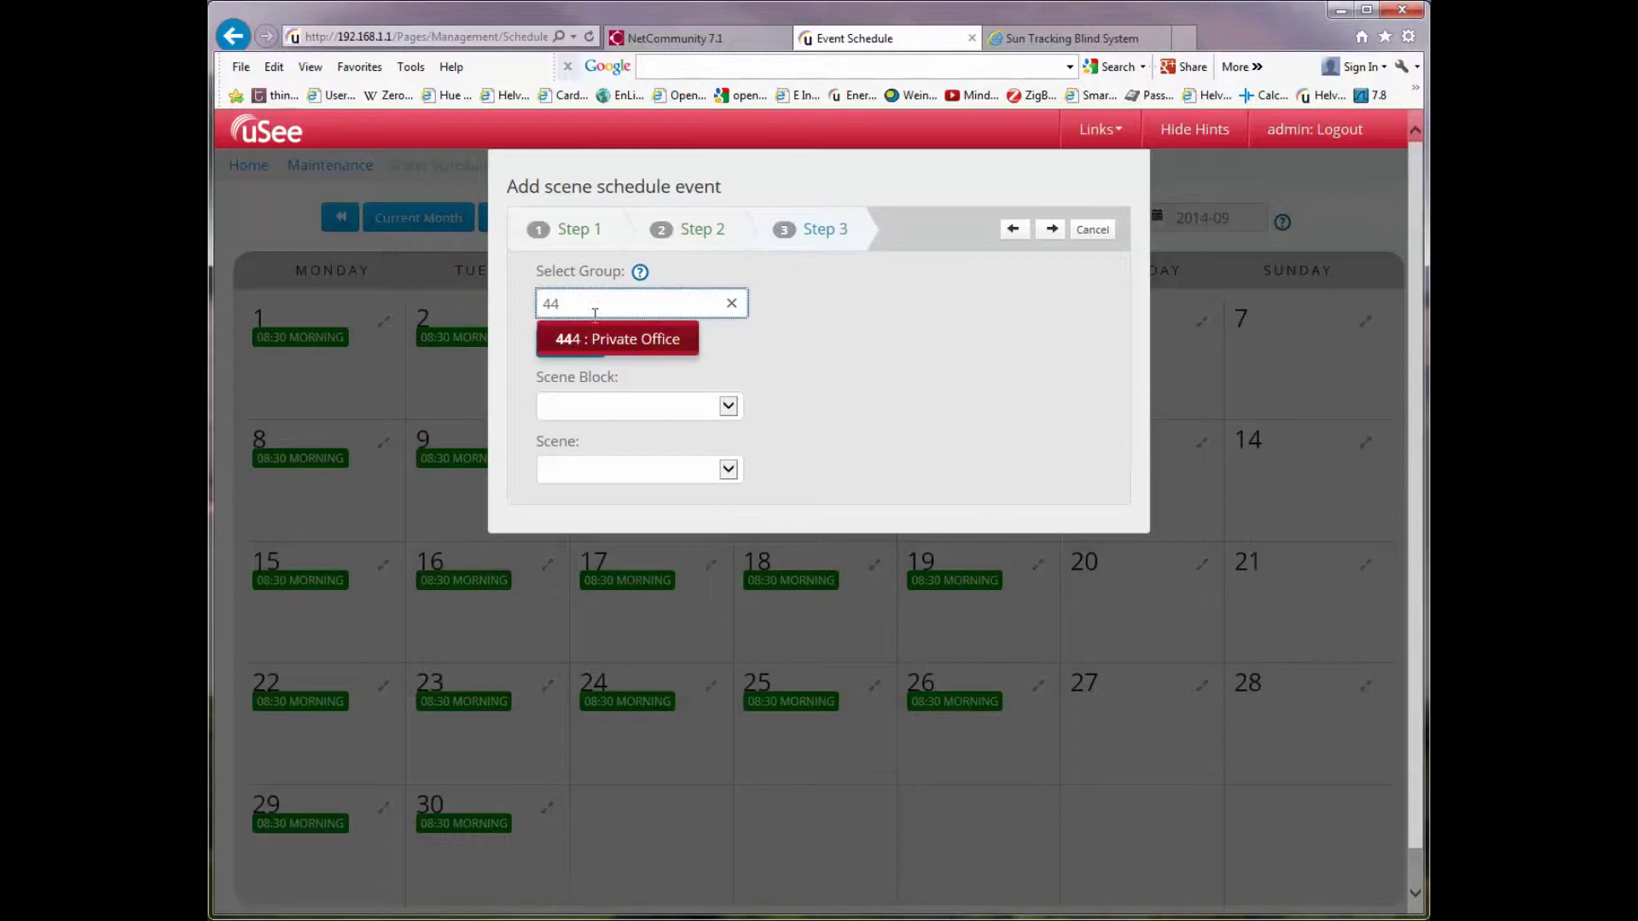
pyautogui.click(608, 342)
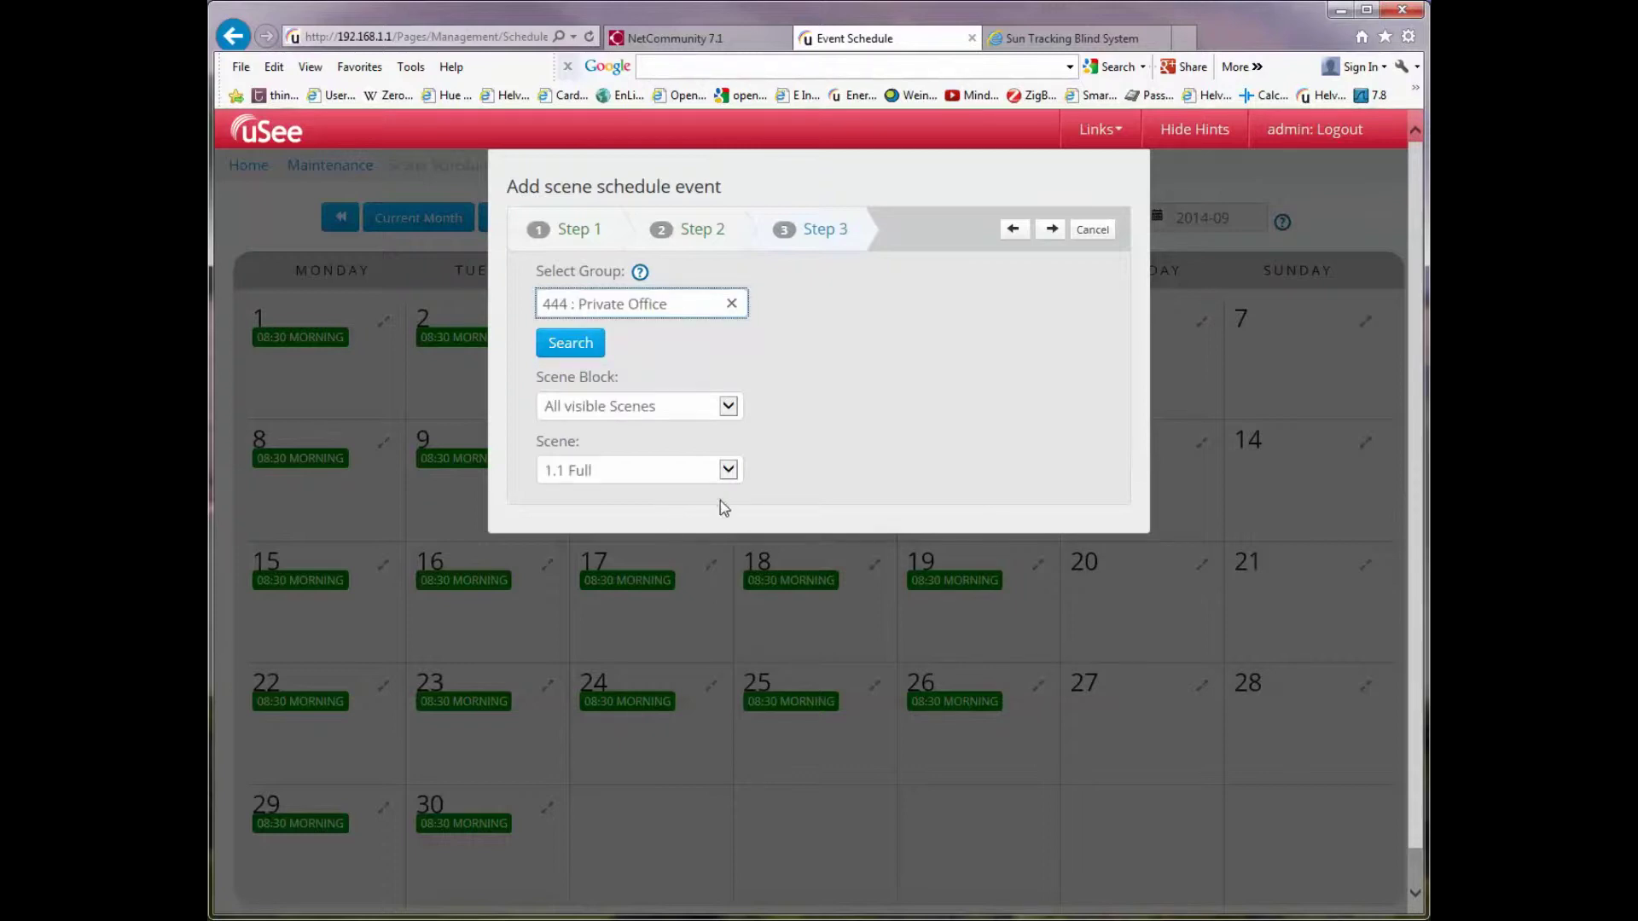
pyautogui.click(730, 474)
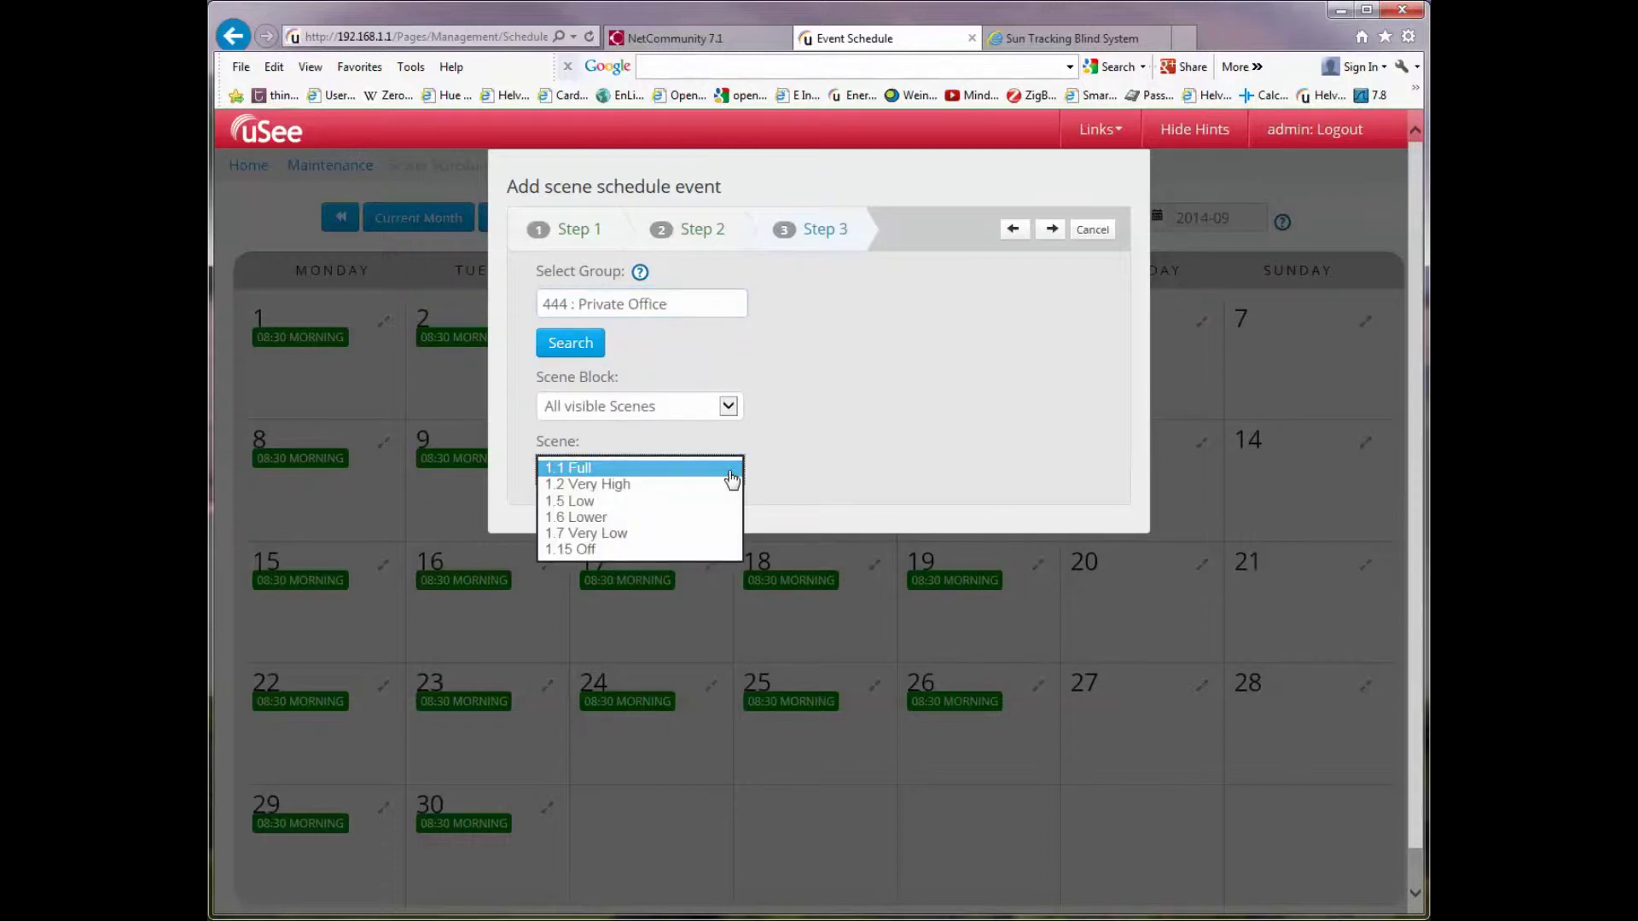
pyautogui.click(587, 534)
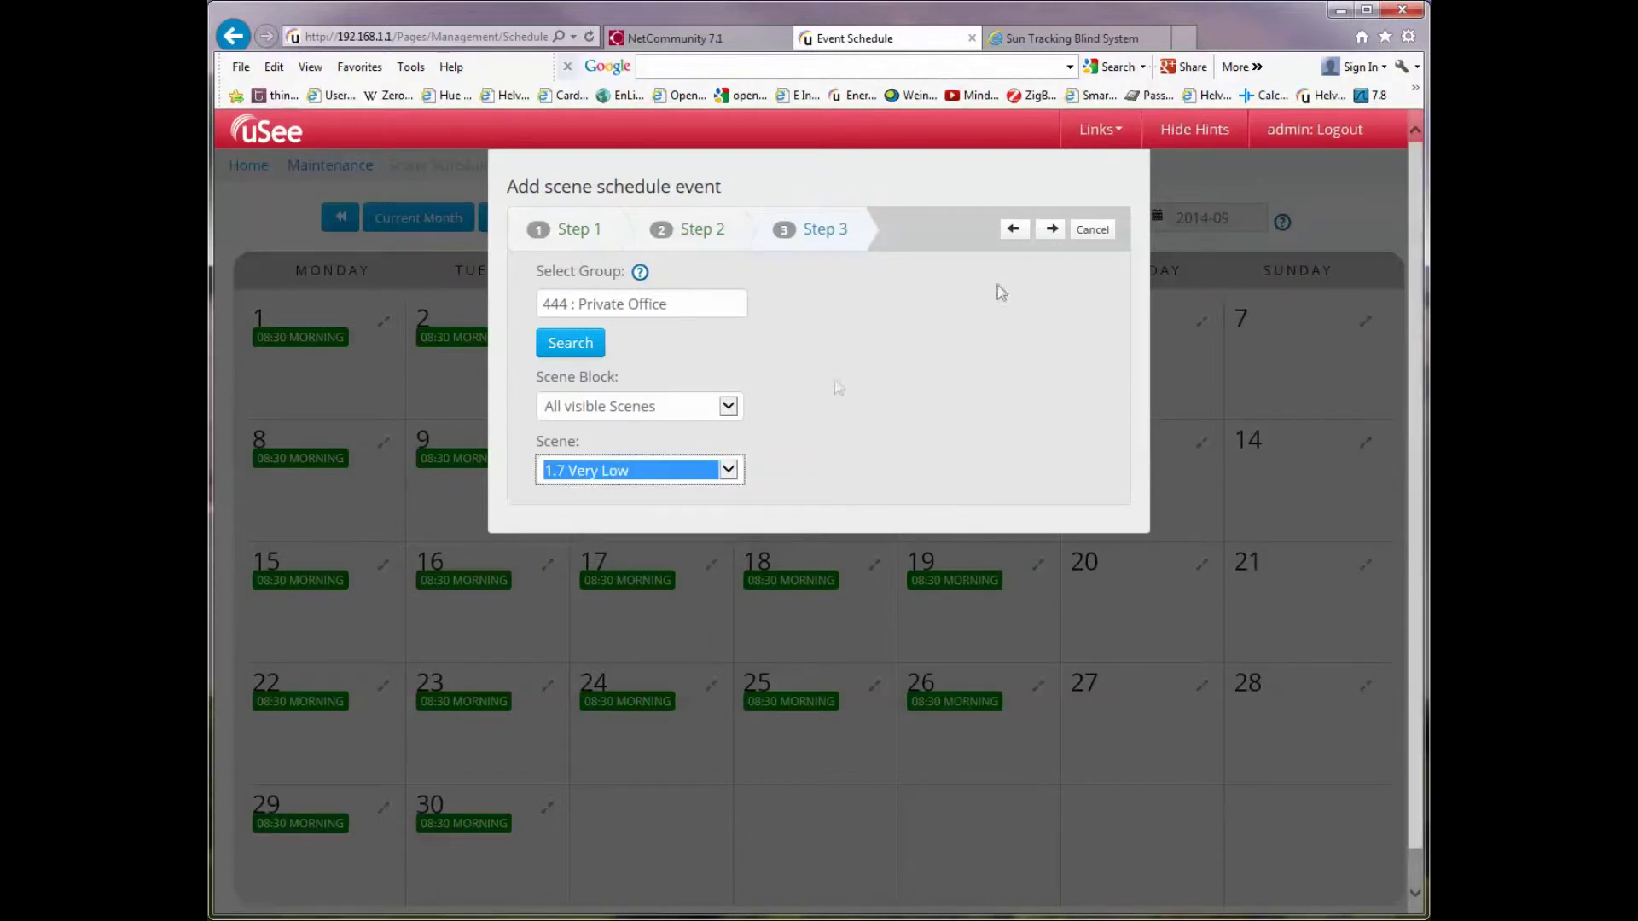
pyautogui.click(1055, 234)
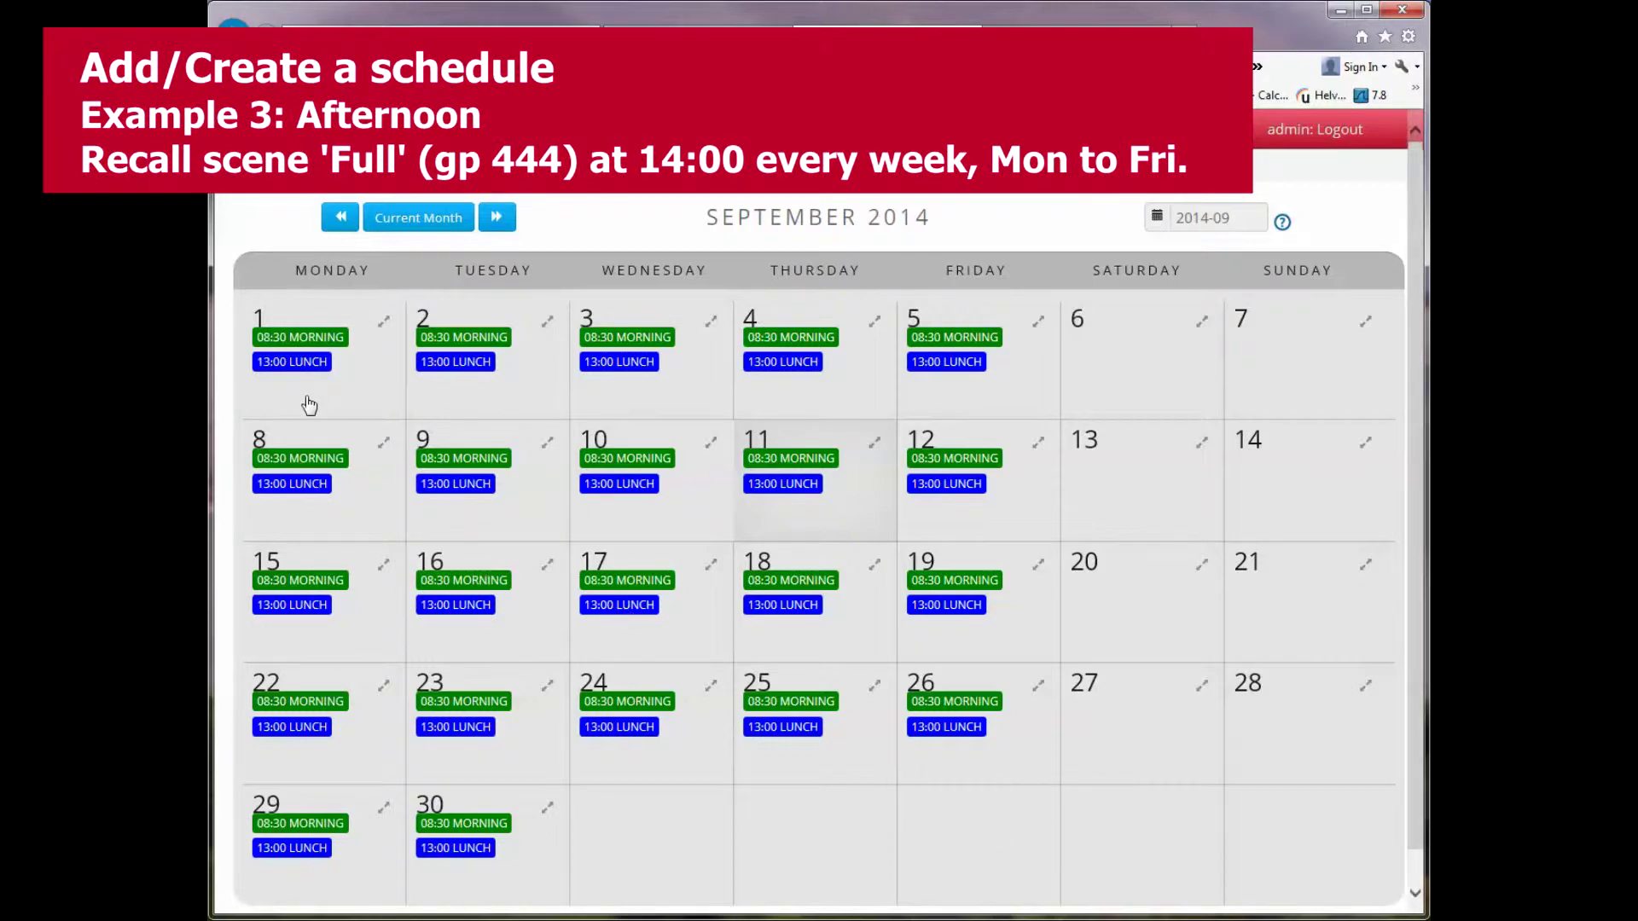
# Create a 1 September event 'Afternoon' starting at 14:00 with a cyan background
pyautogui.click(309, 406)
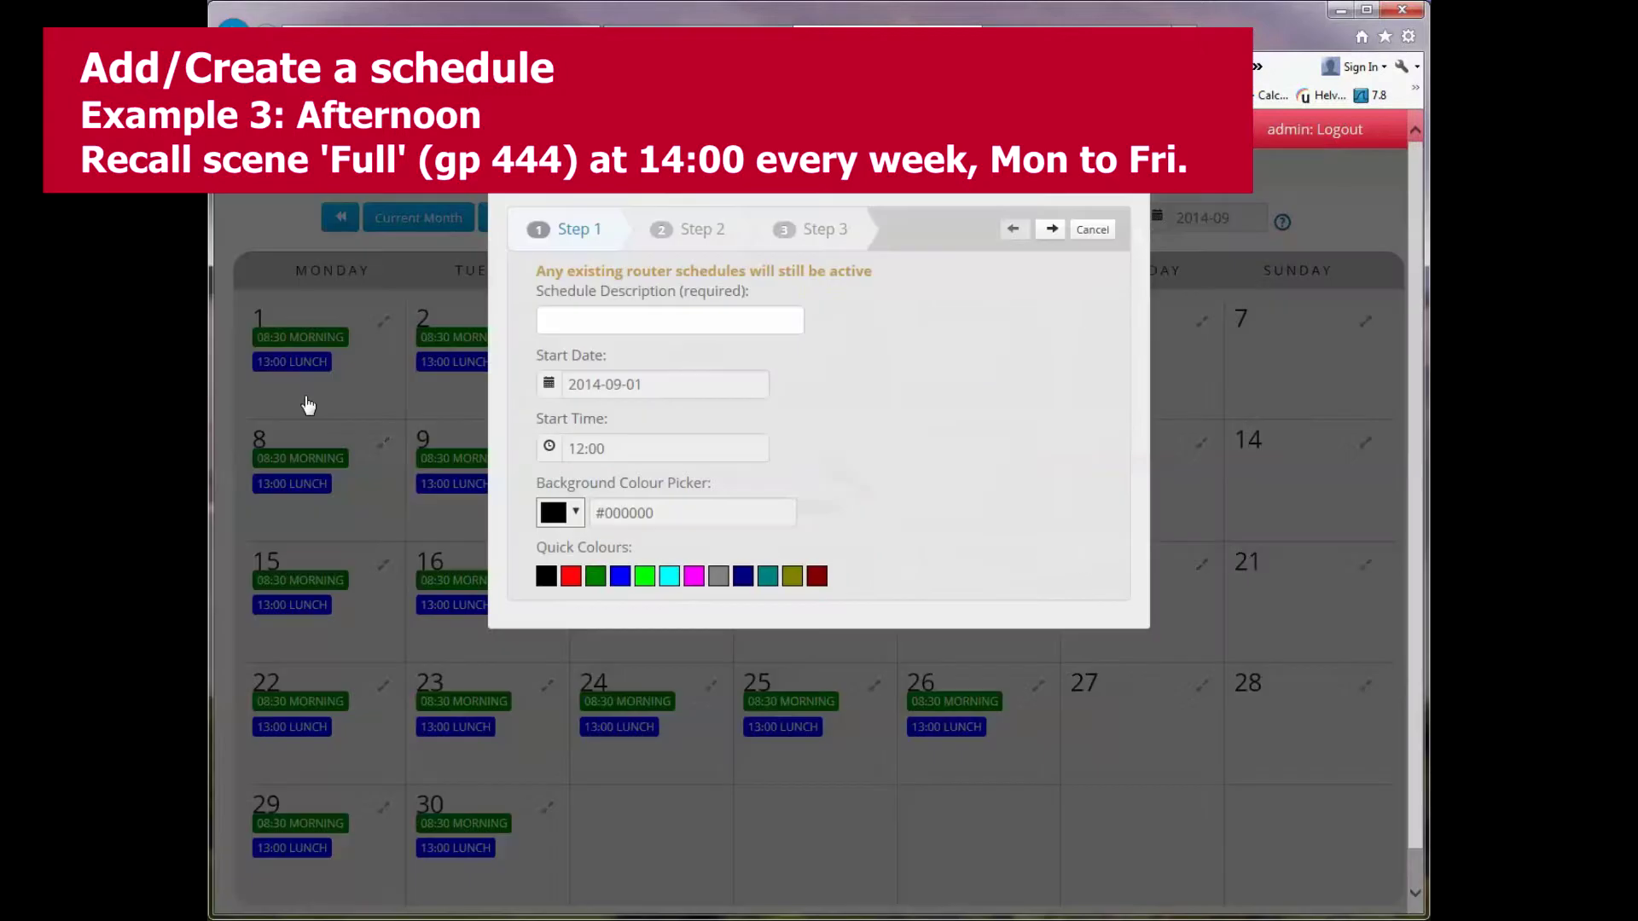
pyautogui.click(568, 325)
pyautogui.write('Af')
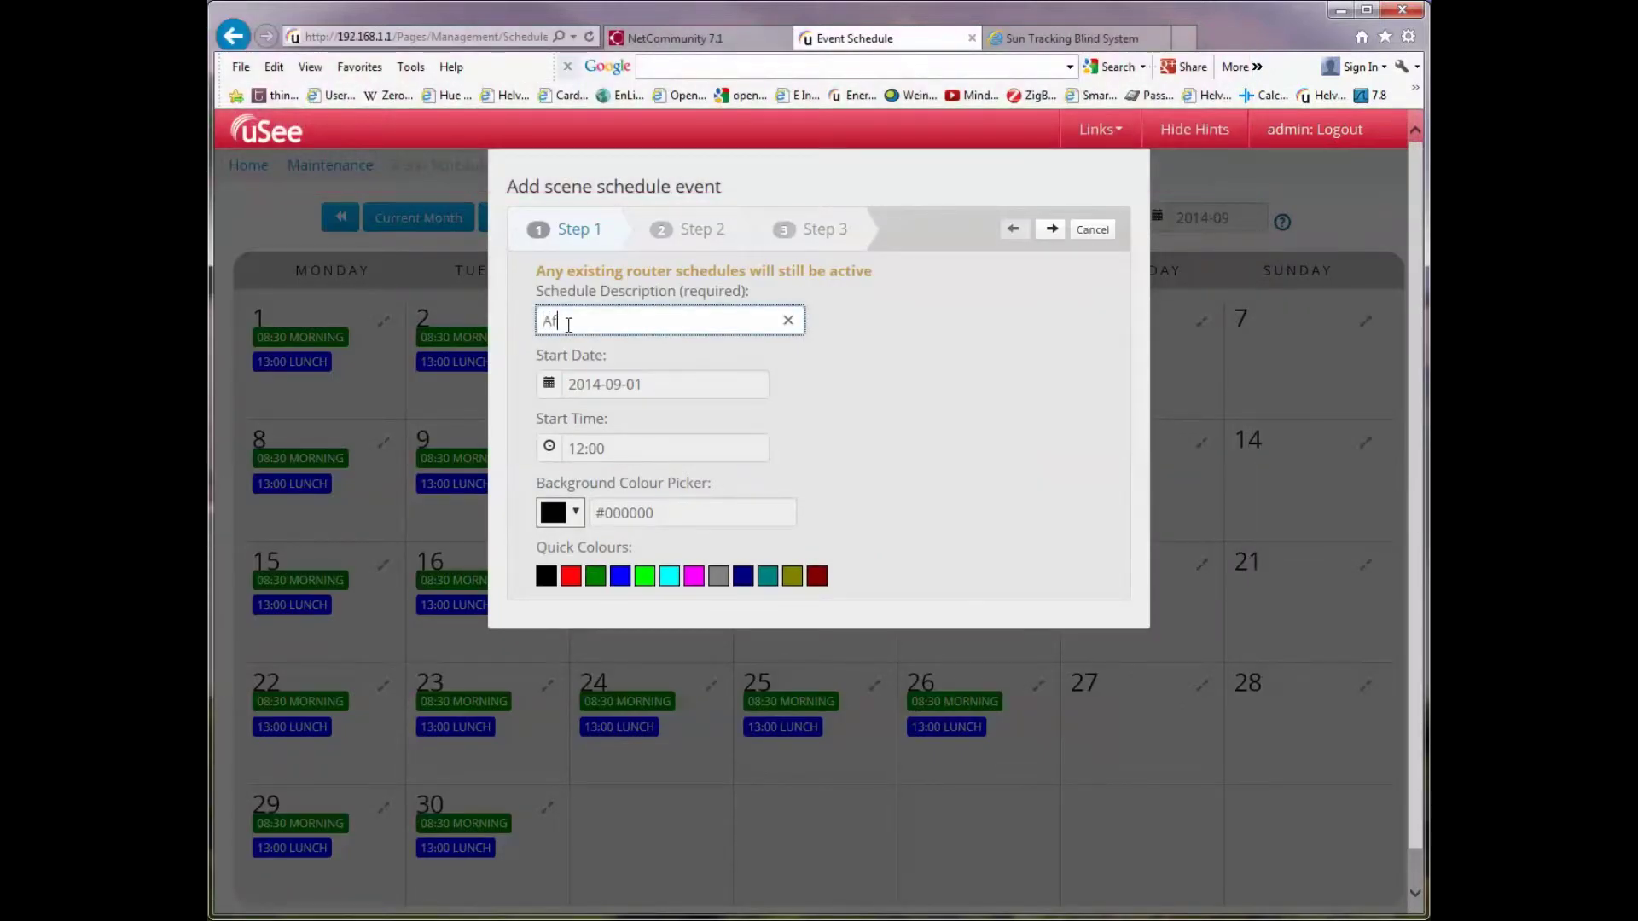
pyautogui.write('terno')
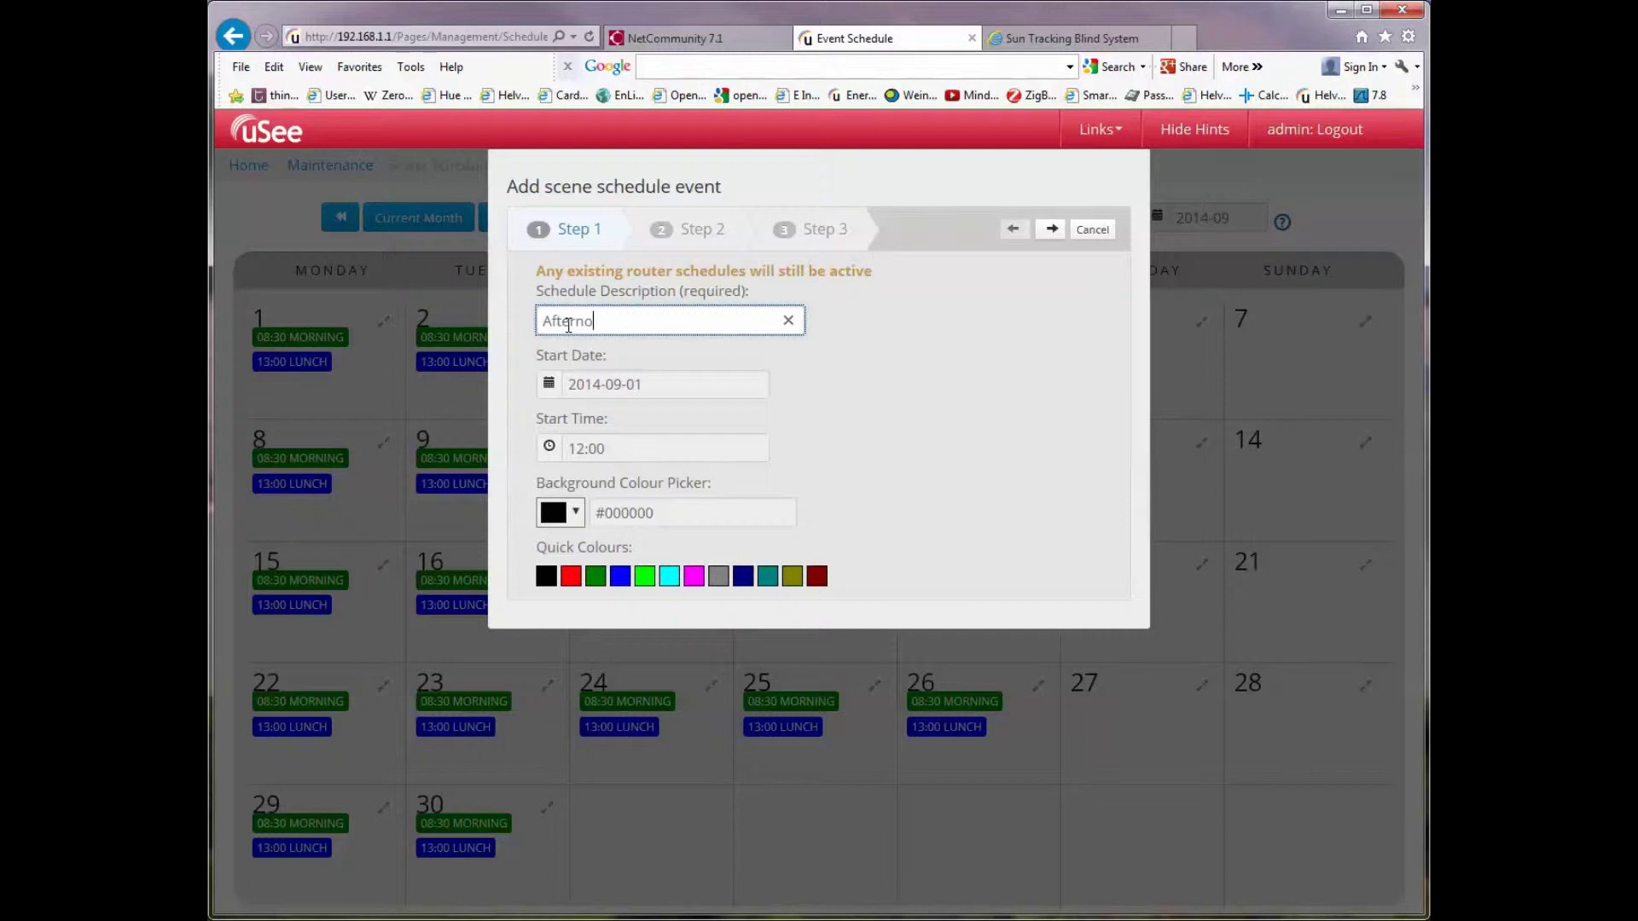
pyautogui.write('on')
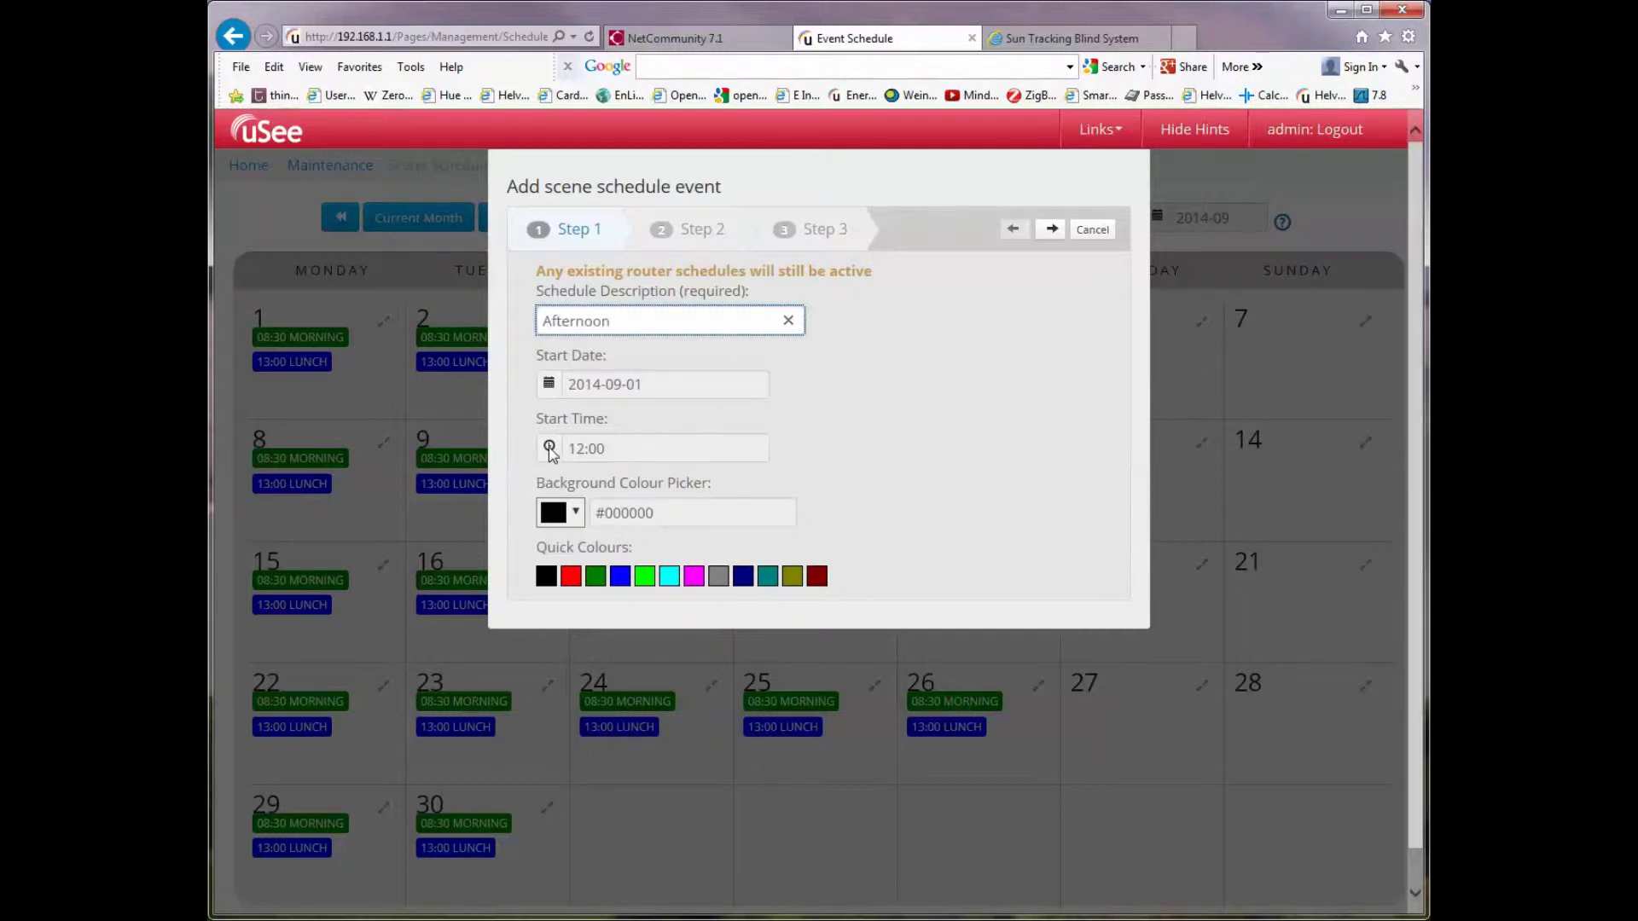
pyautogui.click(550, 447)
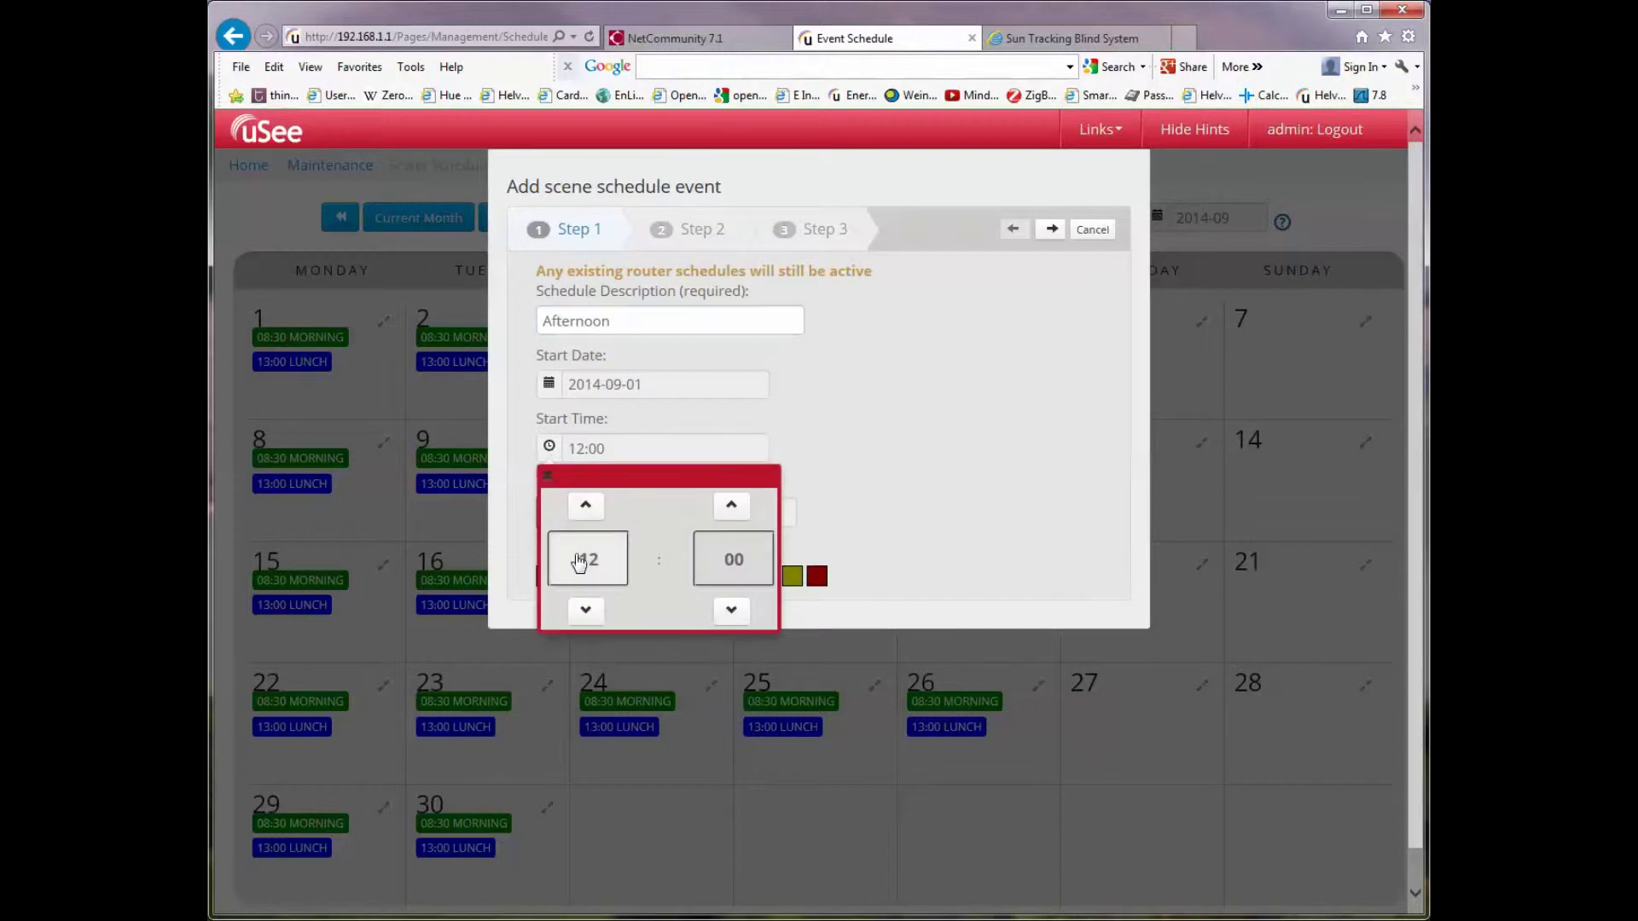
pyautogui.click(589, 560)
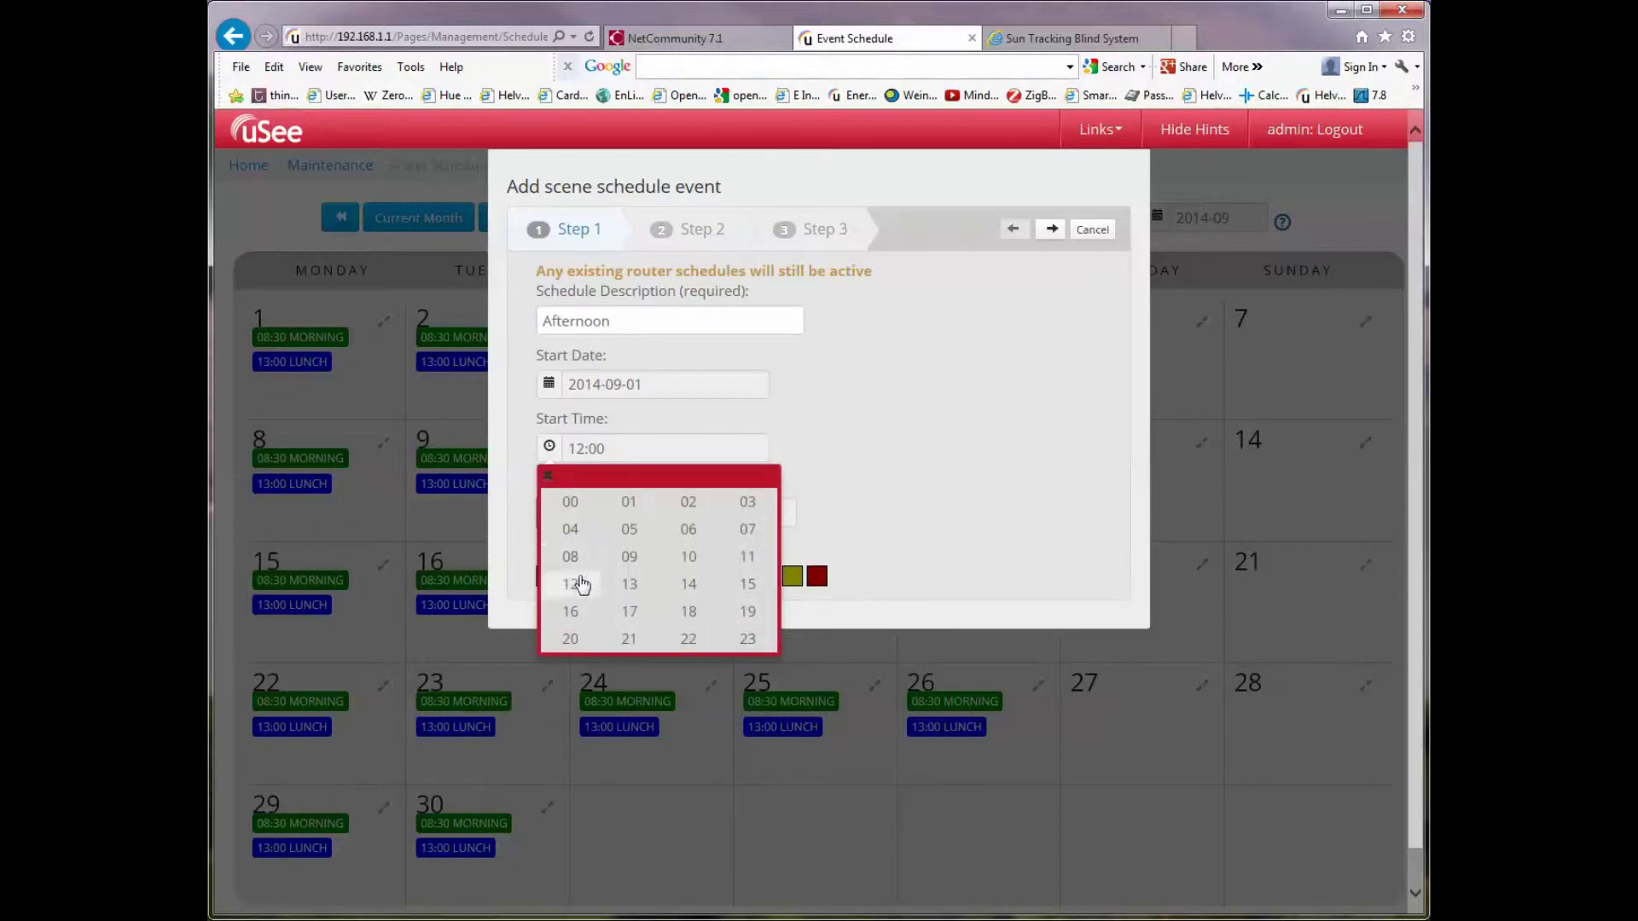
pyautogui.click(689, 585)
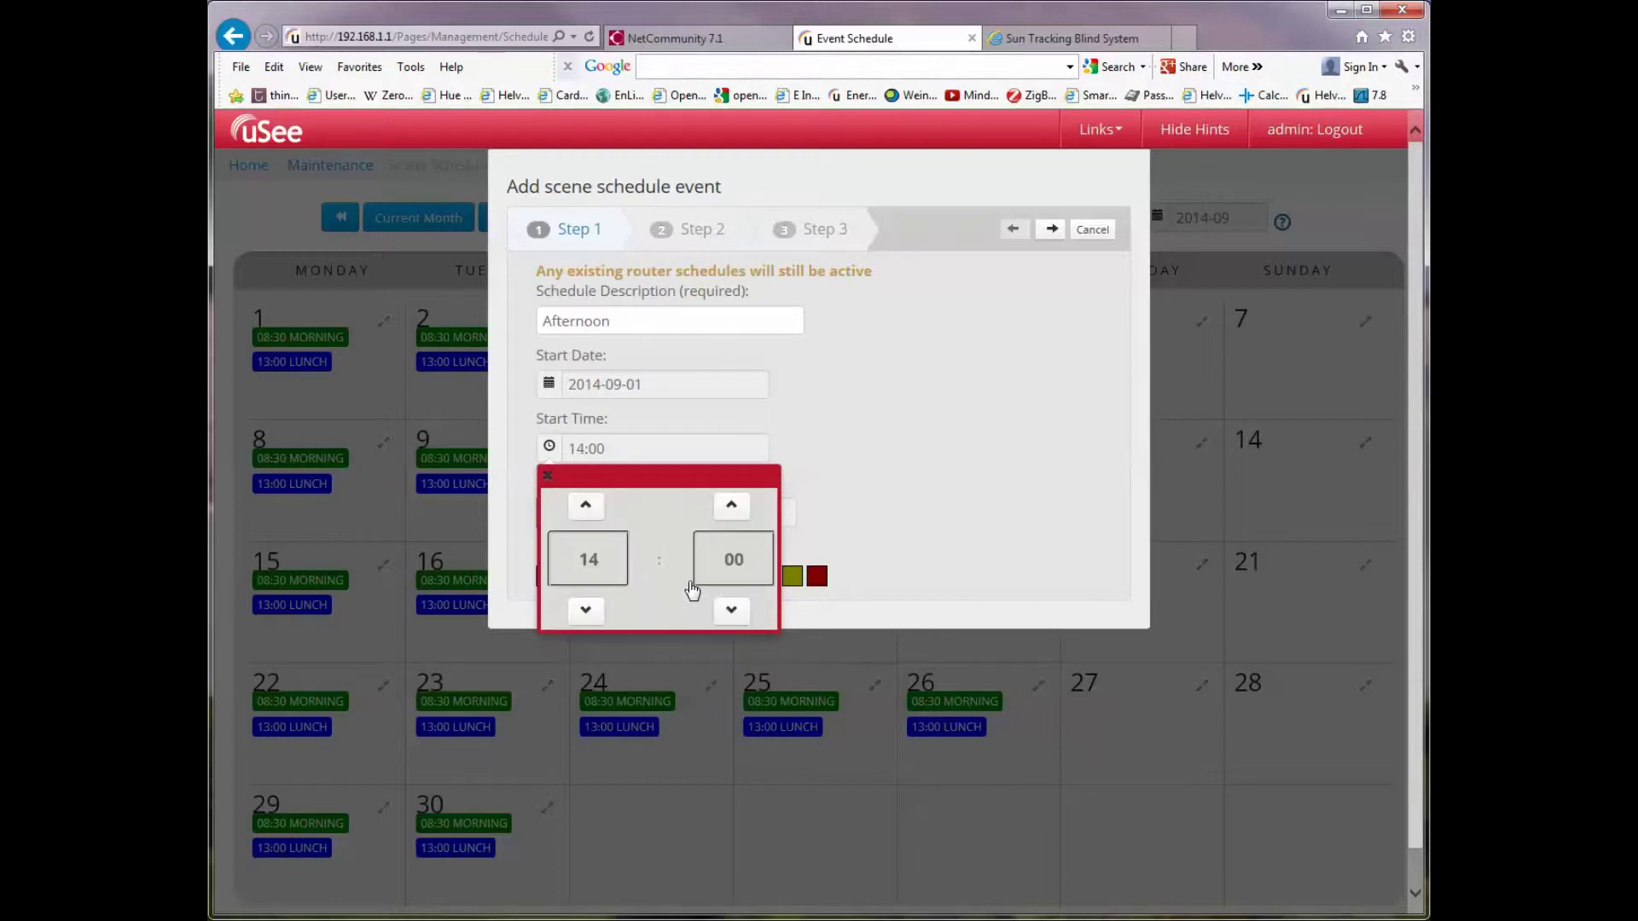
pyautogui.click(848, 512)
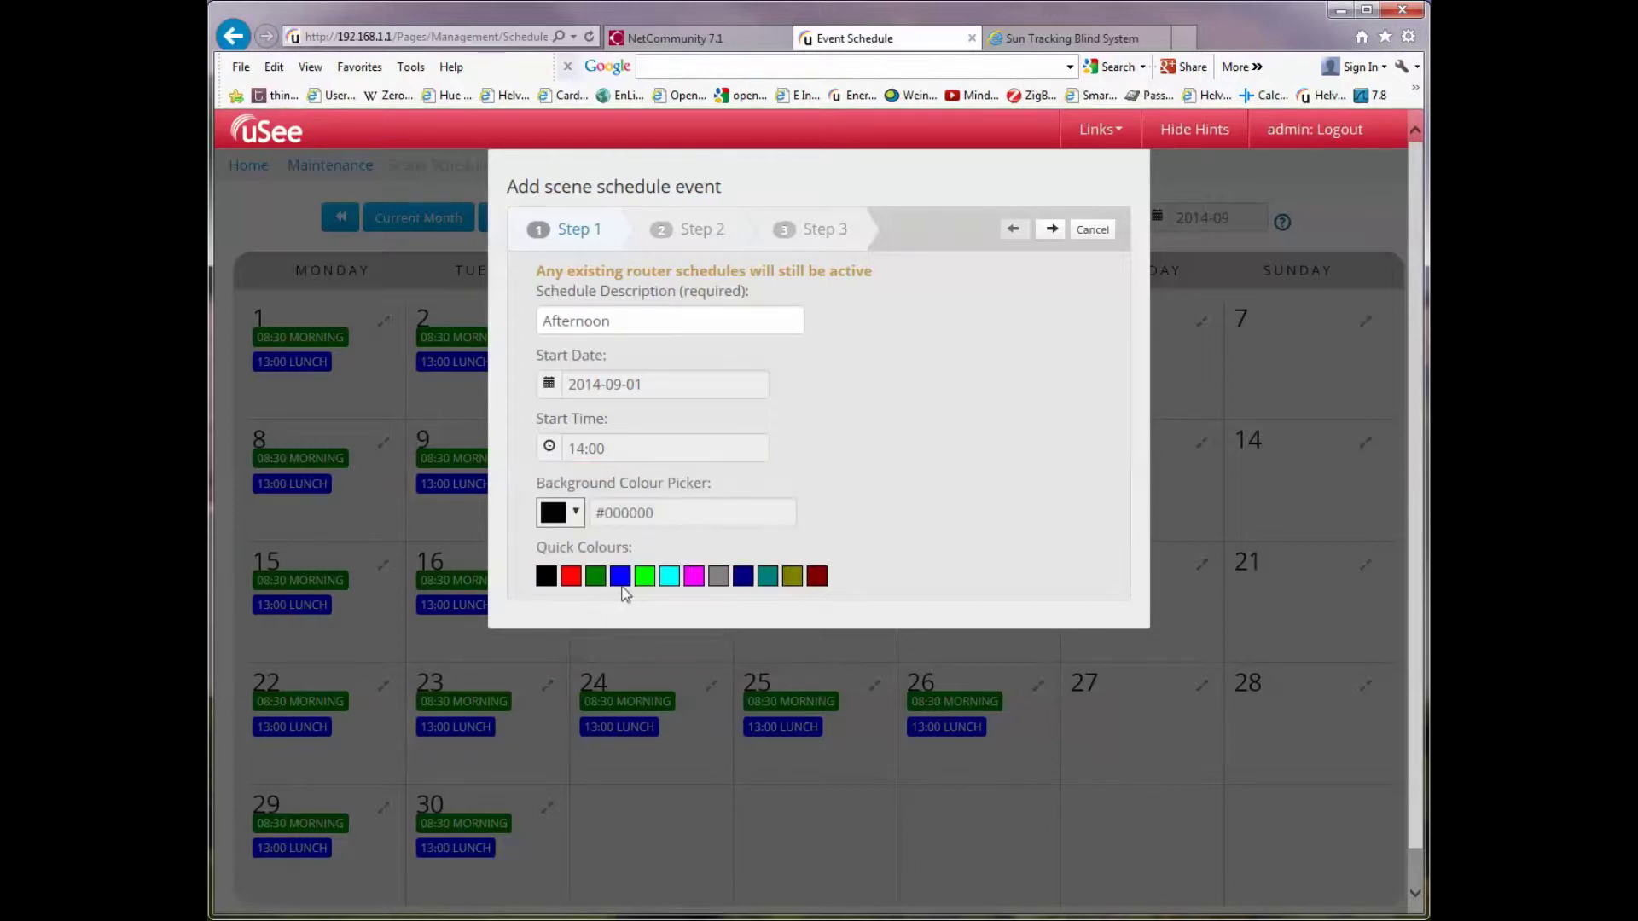
pyautogui.click(669, 580)
# Make the Afternoon event repeat weekly on Monday to Friday
pyautogui.click(1051, 229)
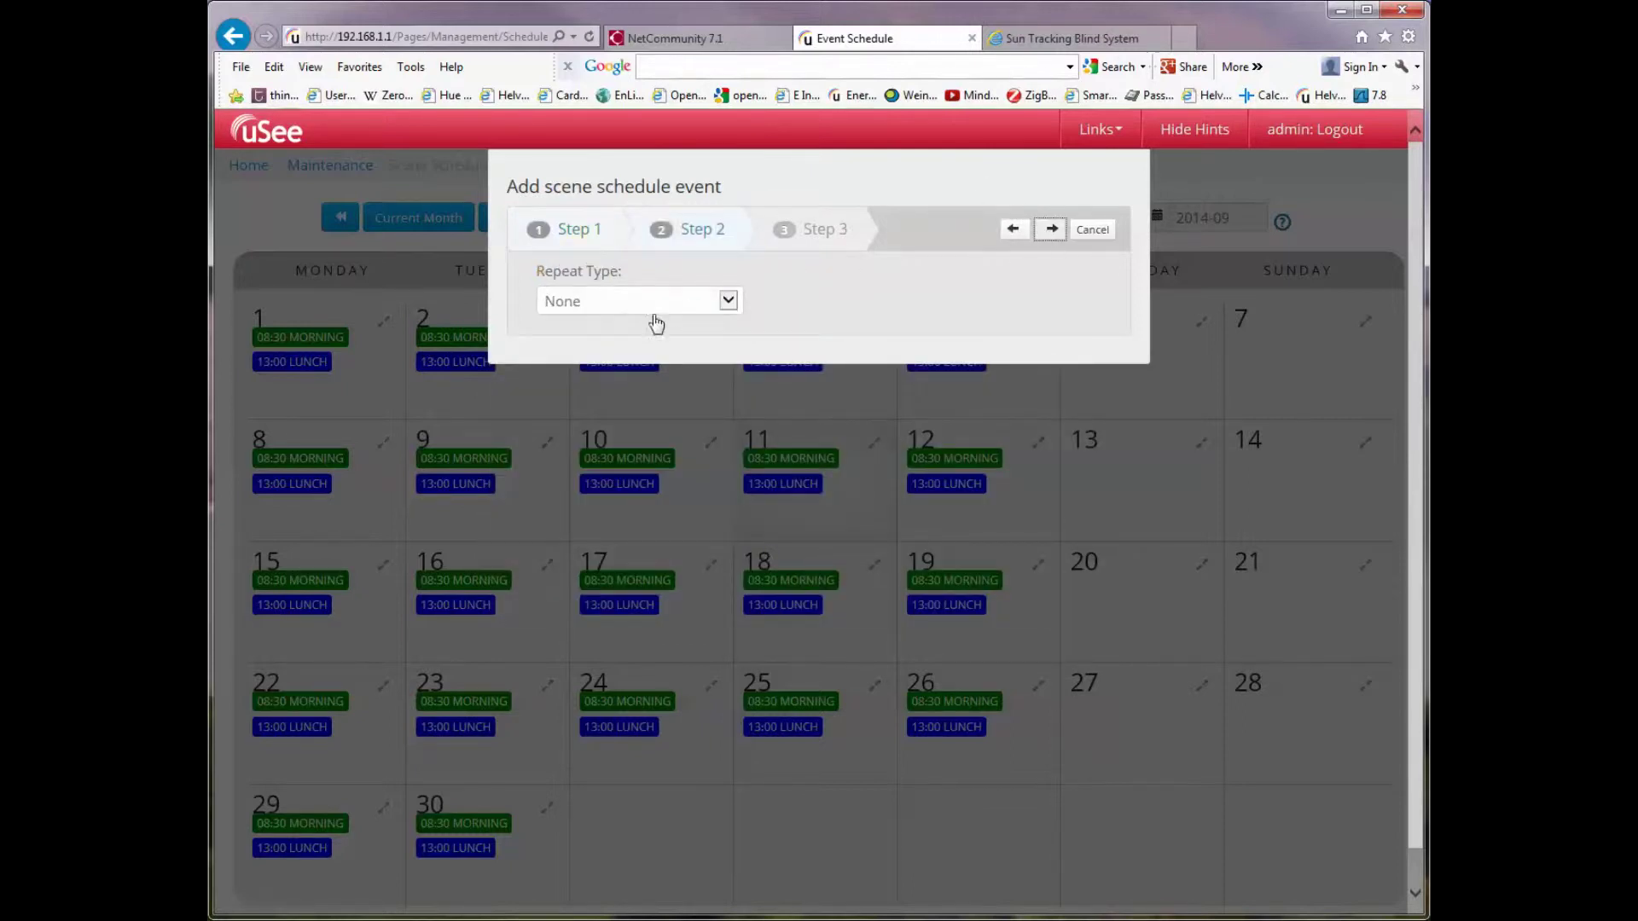
pyautogui.click(729, 302)
pyautogui.click(627, 334)
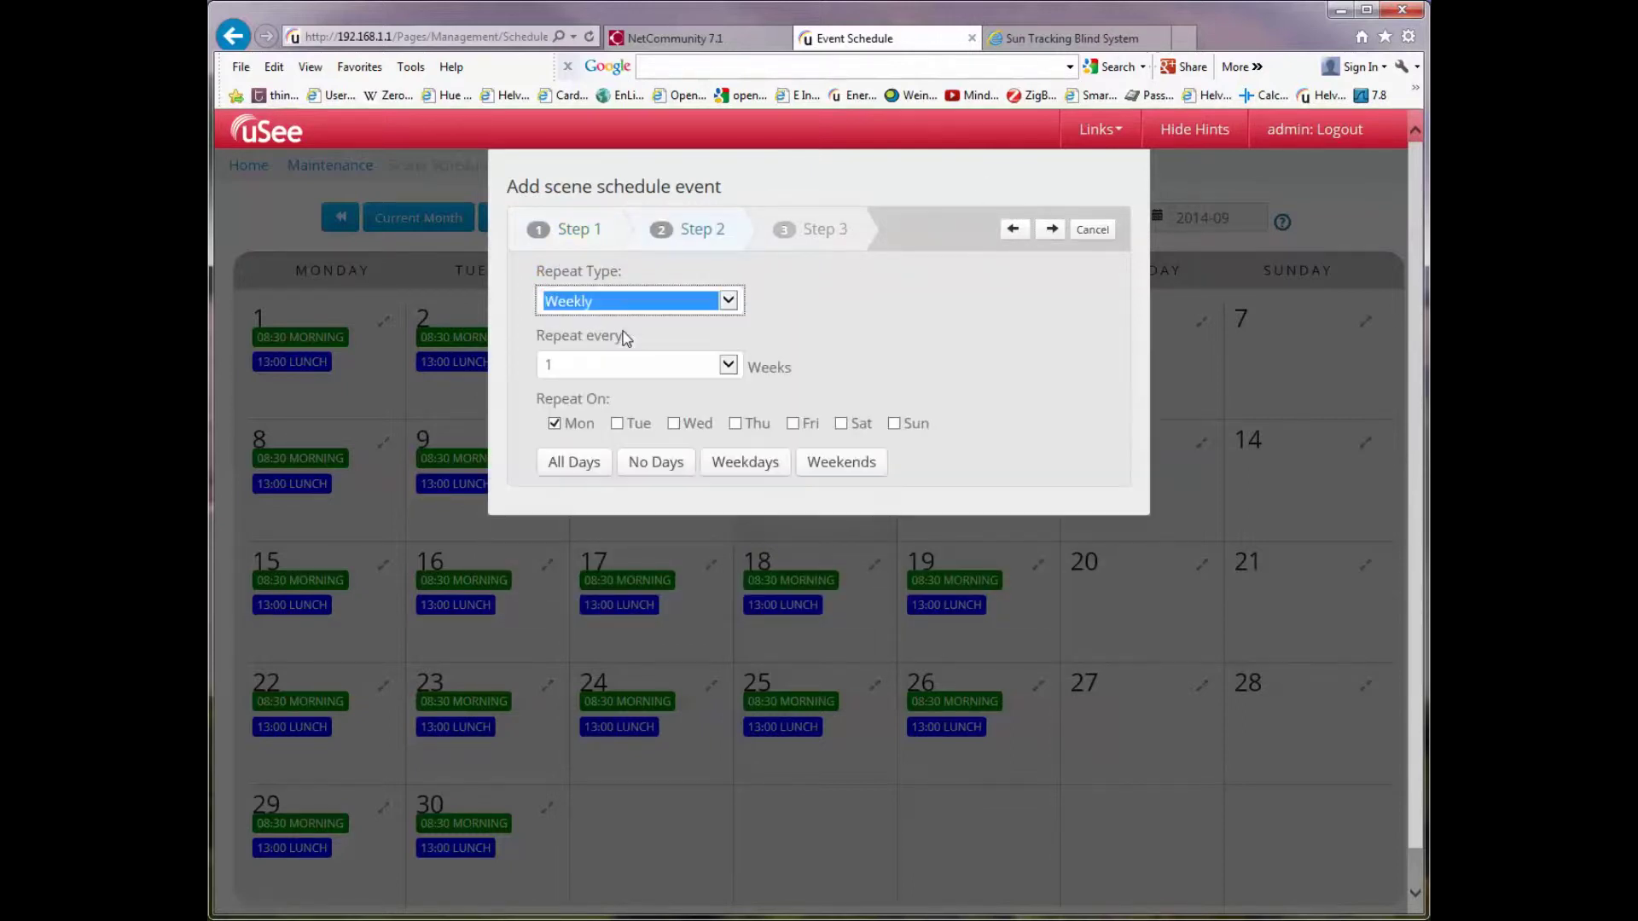
pyautogui.click(746, 465)
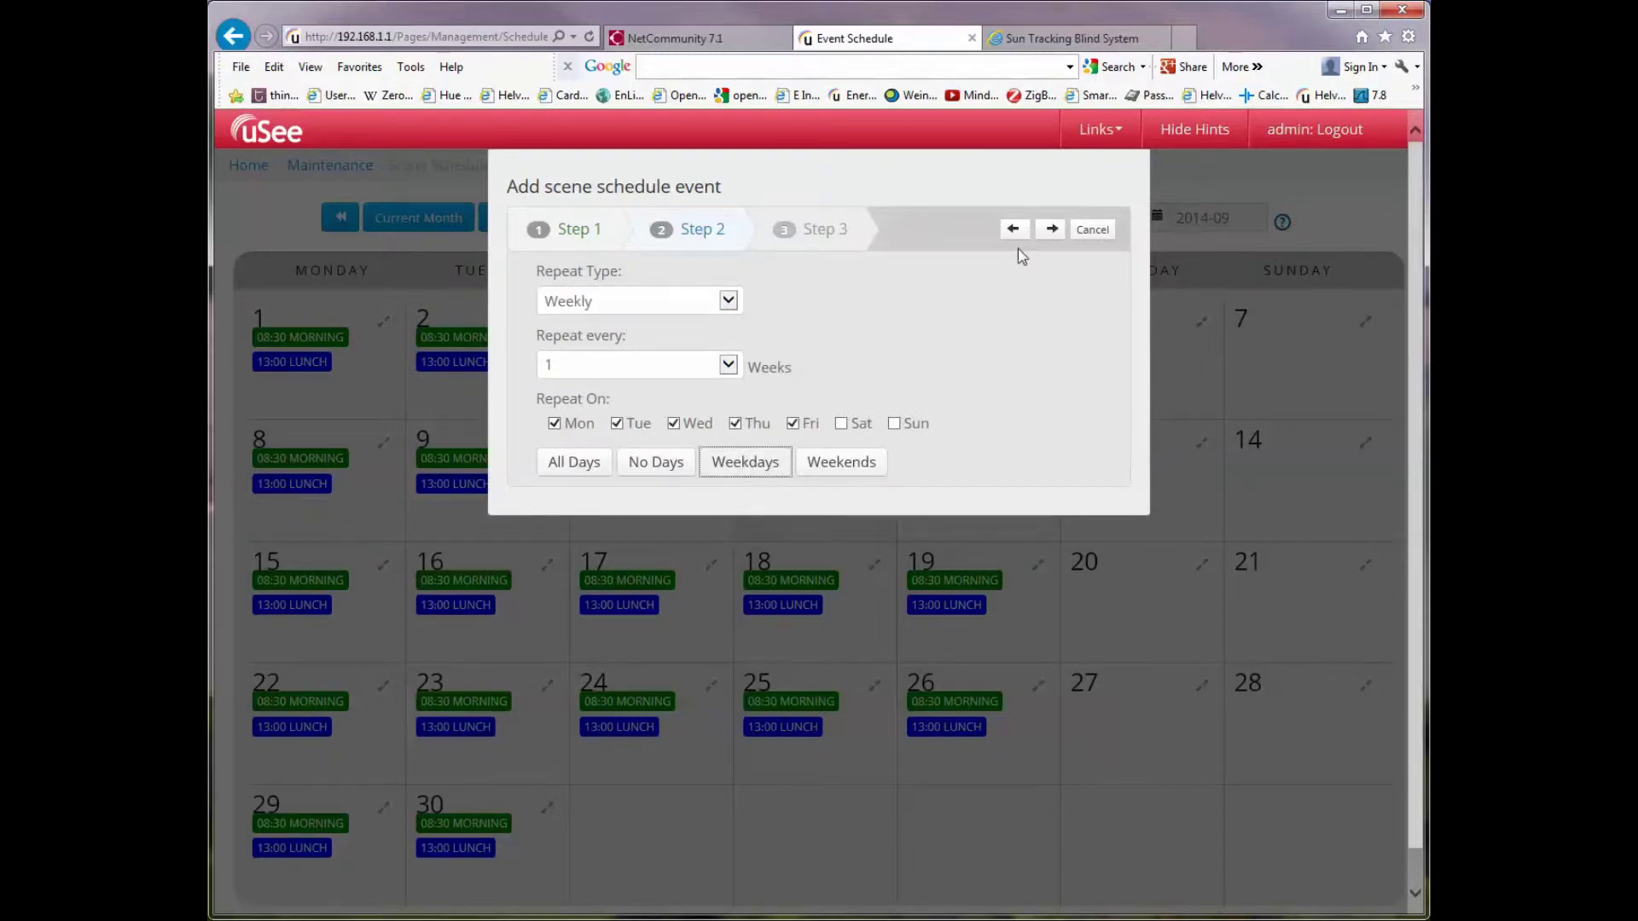
# Assign group 444 Private Office and save the Afternoon schedule
pyautogui.click(1050, 230)
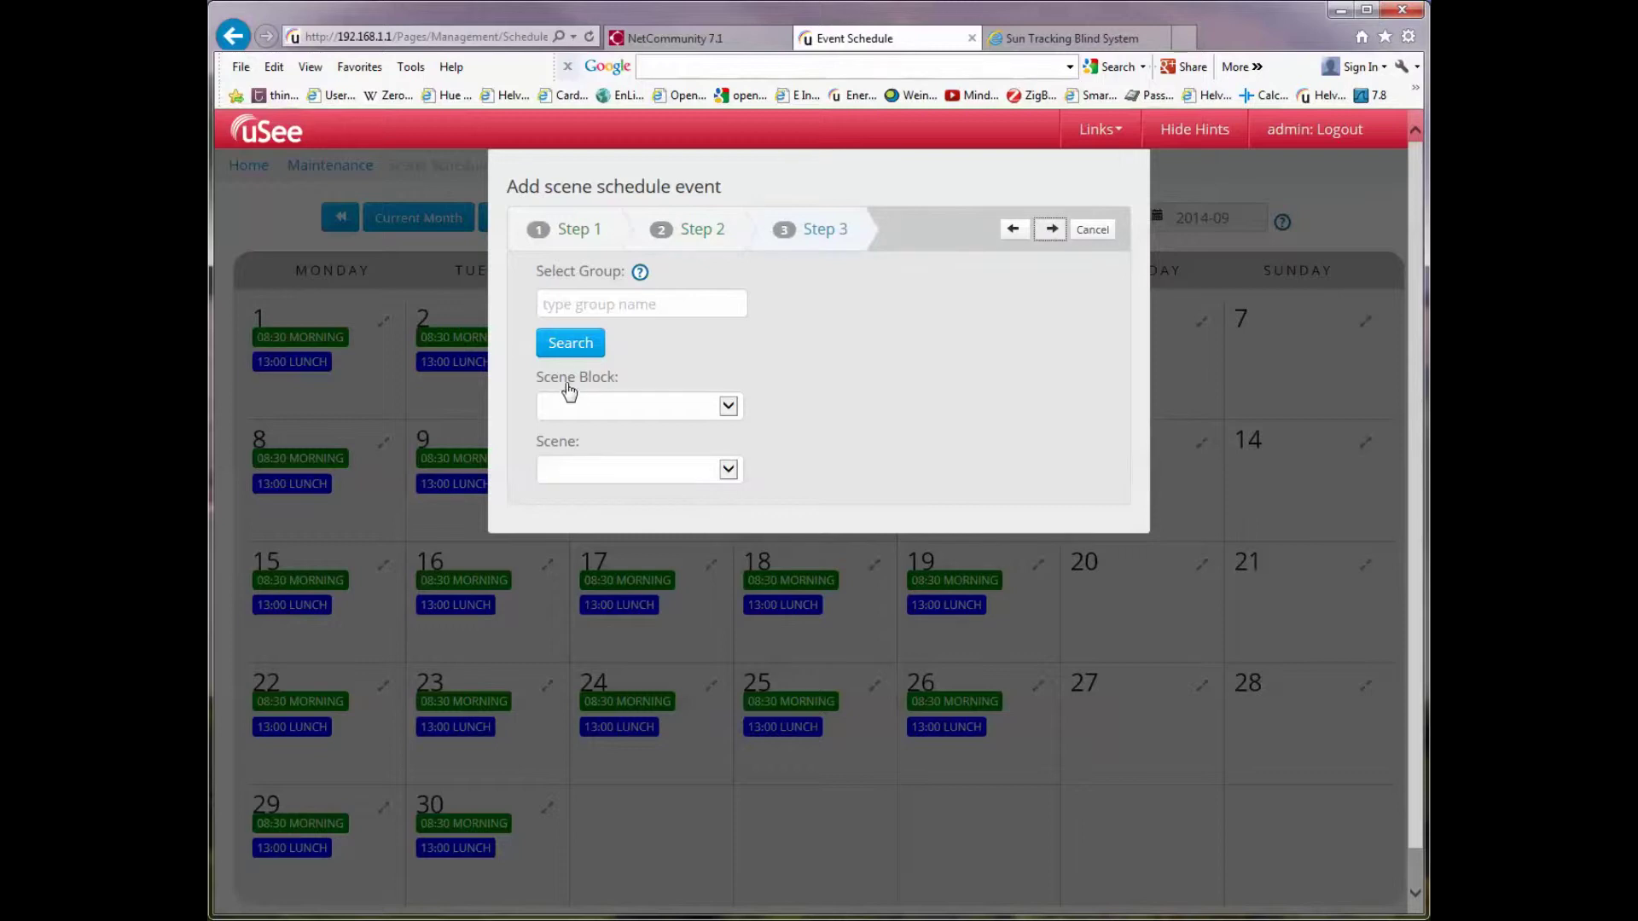
pyautogui.click(573, 305)
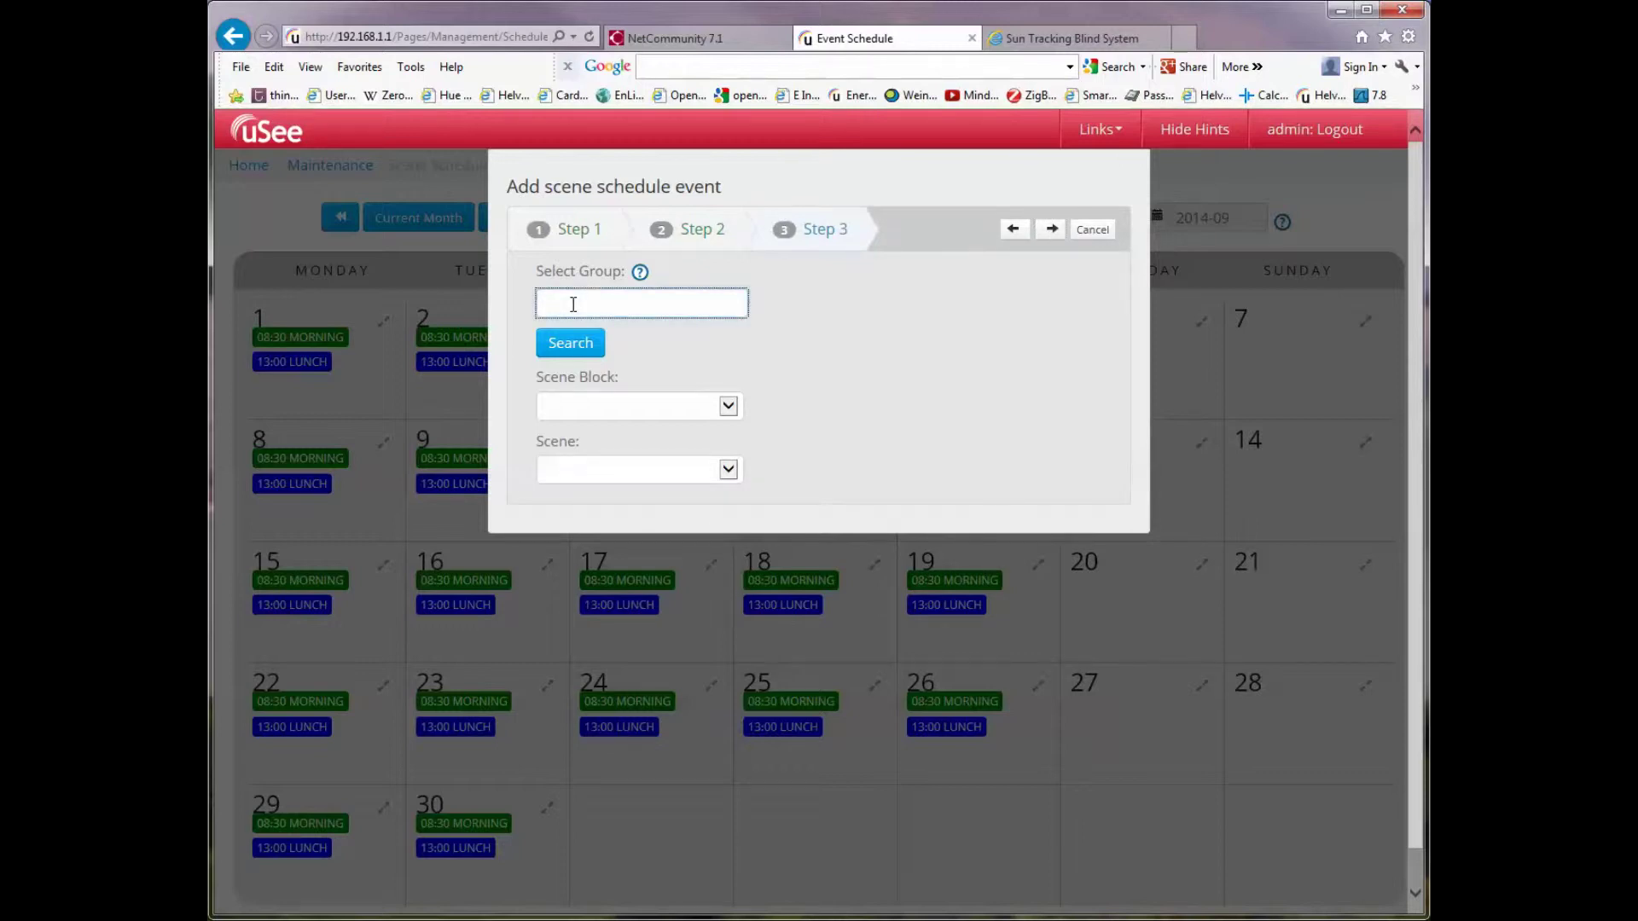
pyautogui.write('44')
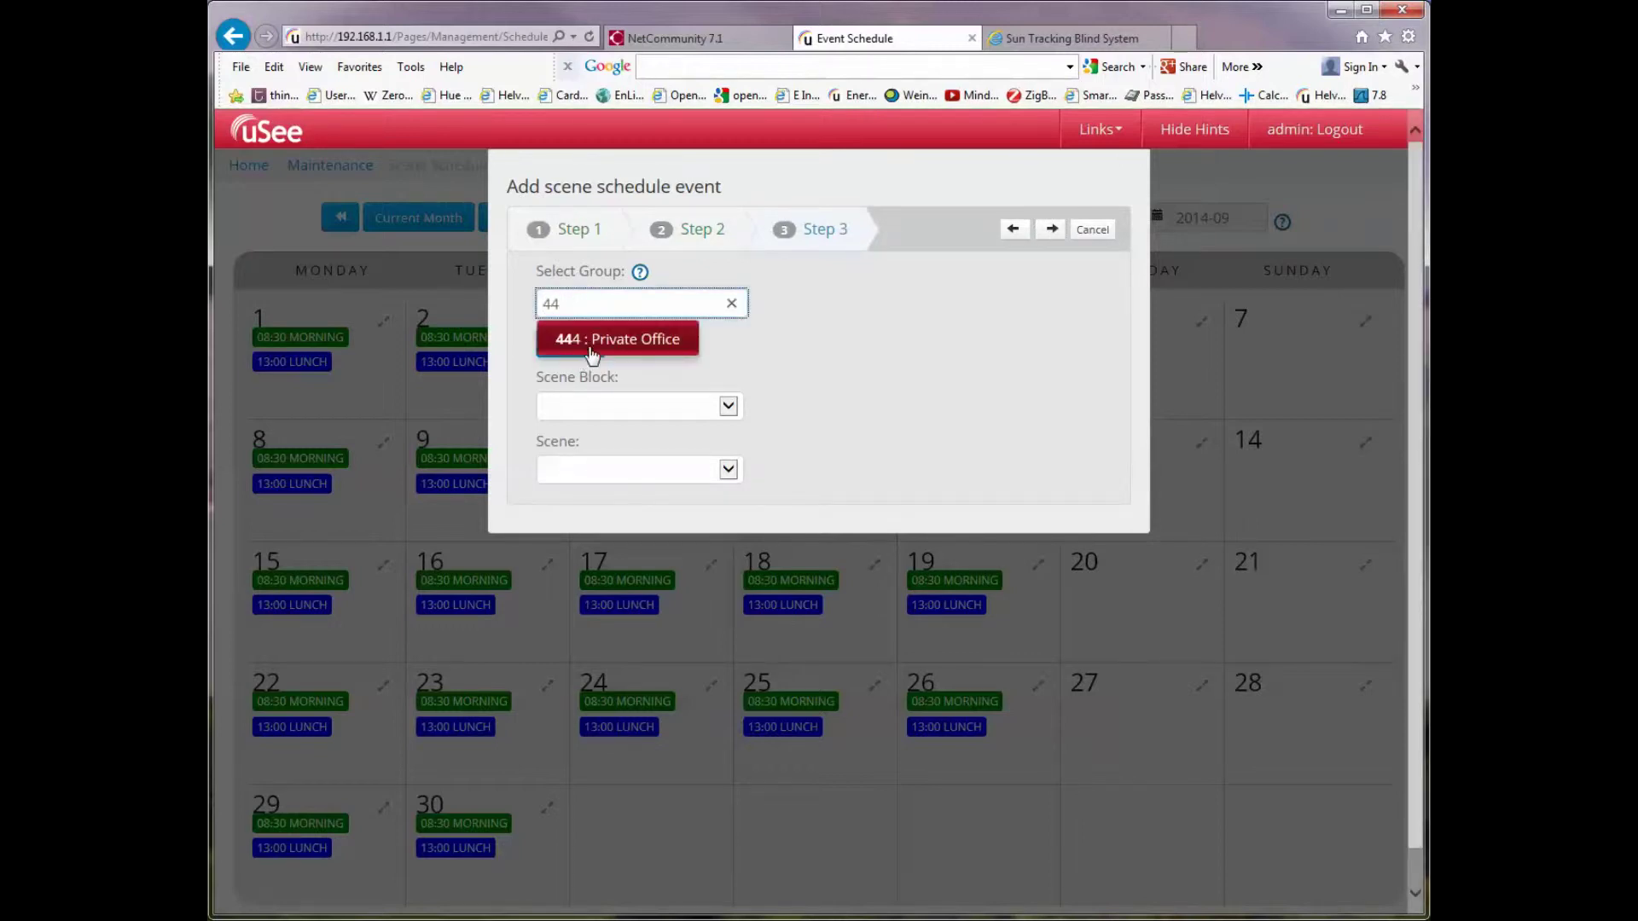
pyautogui.click(590, 343)
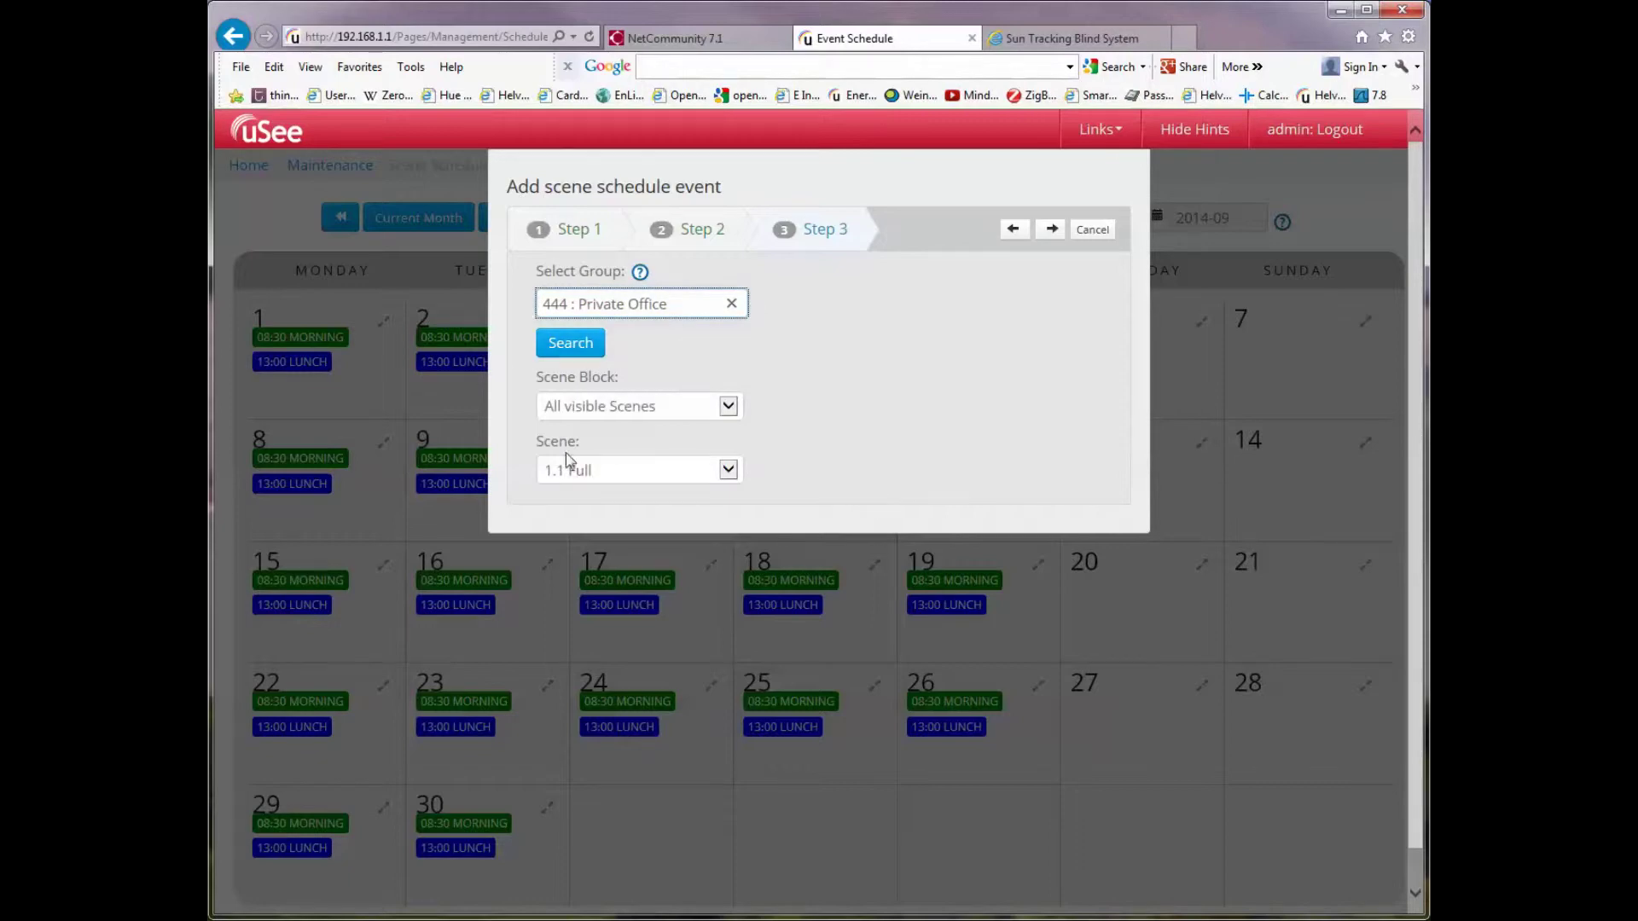
pyautogui.click(1051, 228)
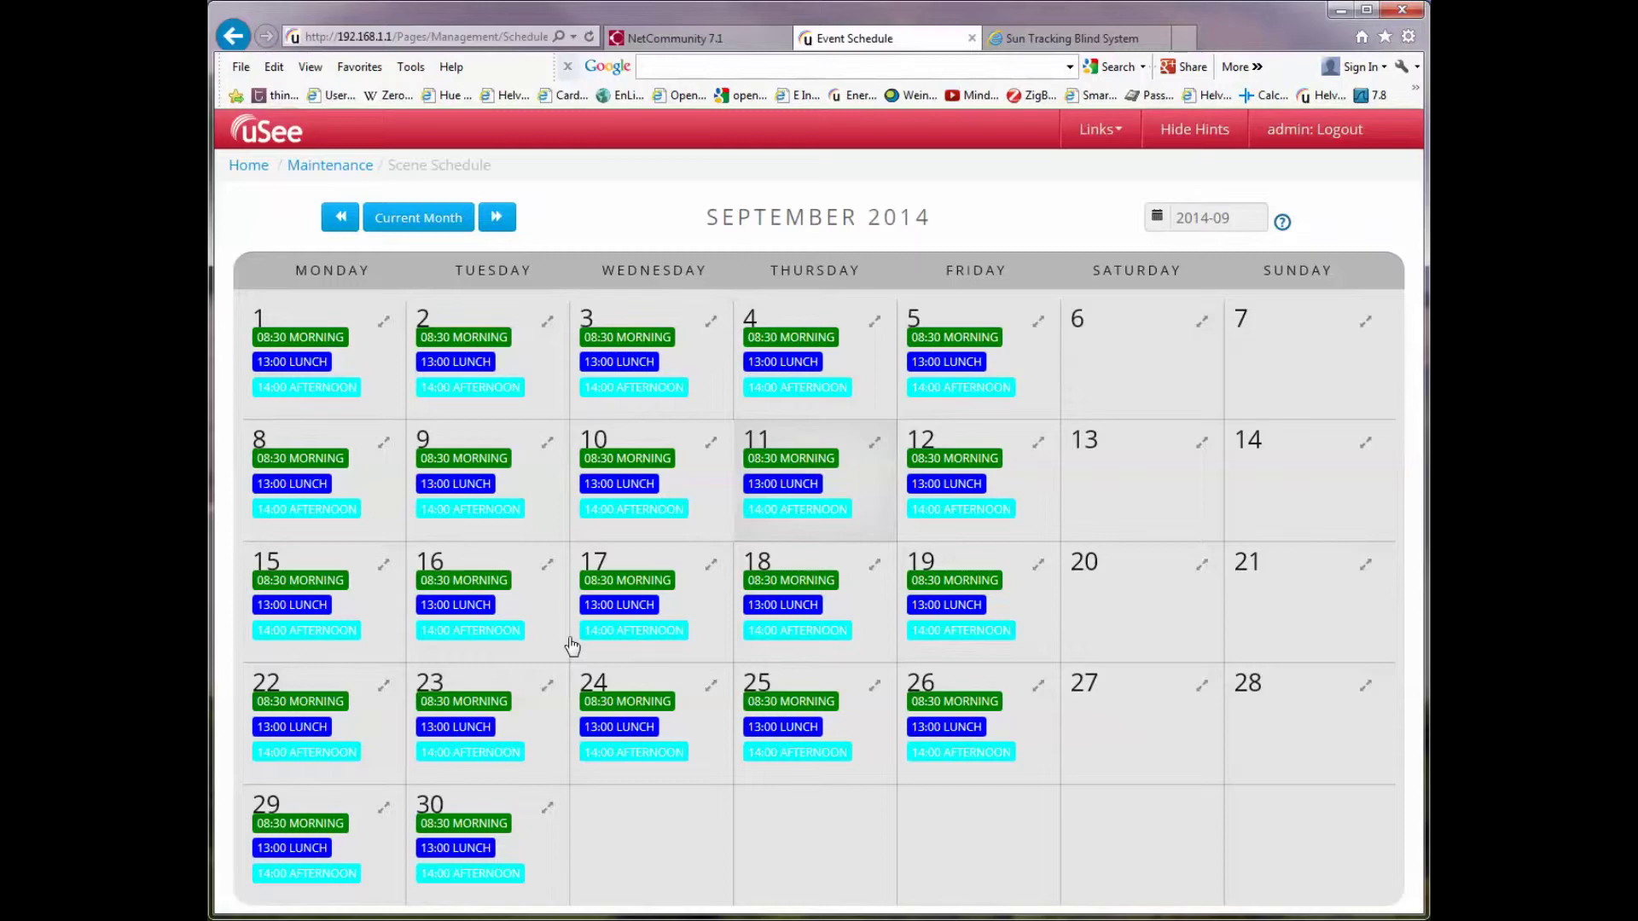
# Open the 1 September 08:30 Morning event's details and begin editing it
pyautogui.moveTo(629, 611)
pyautogui.moveTo(310, 344)
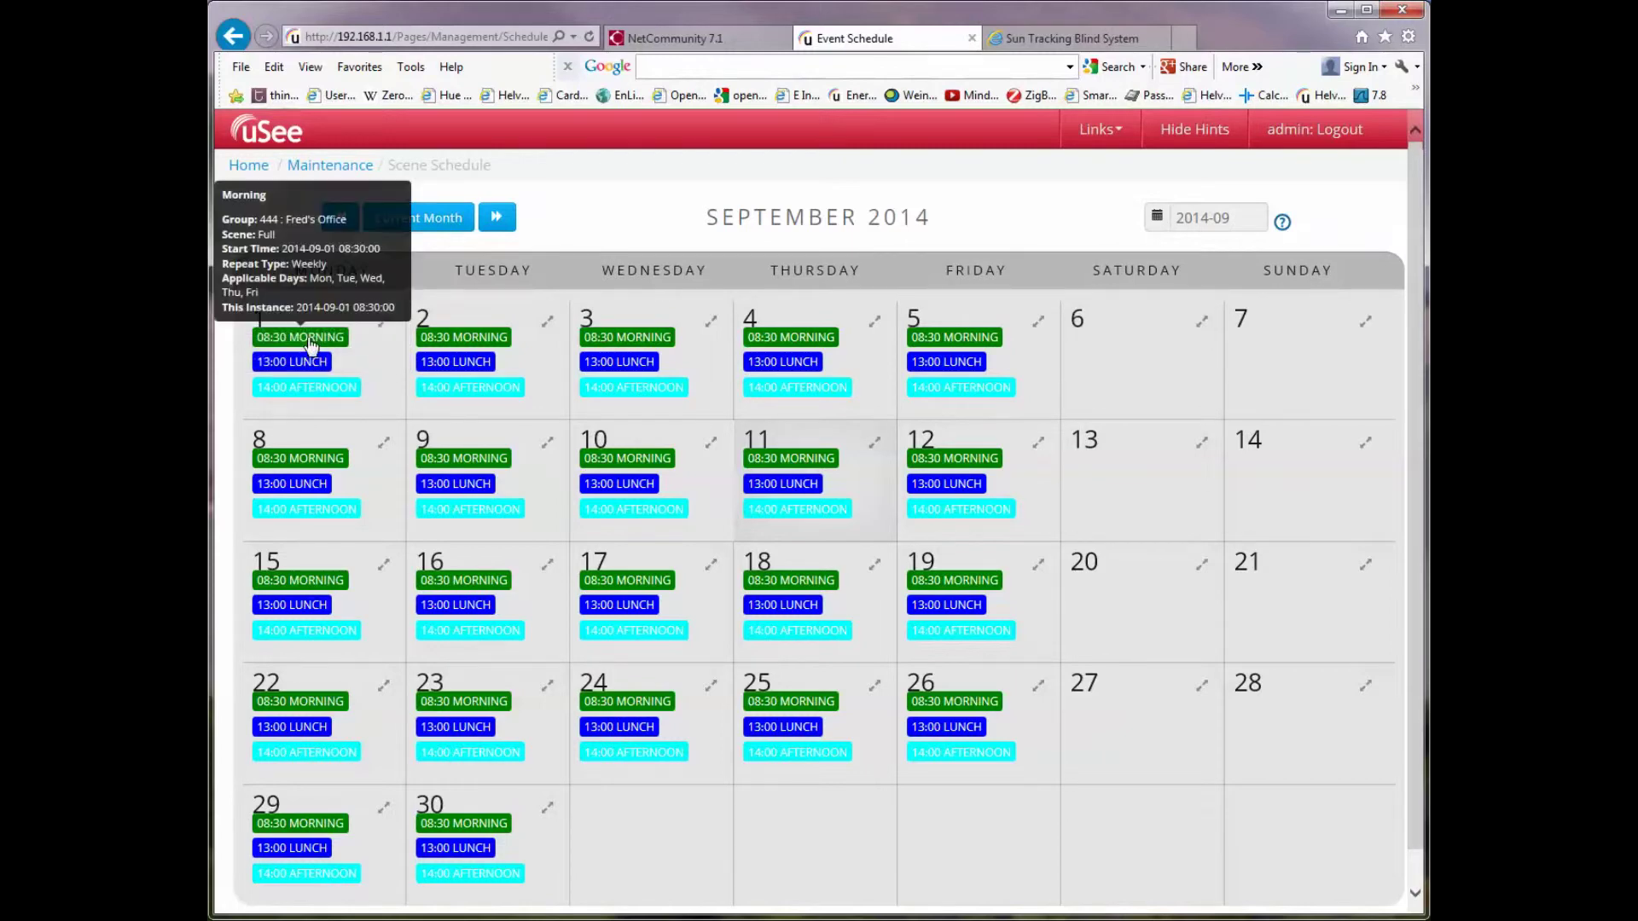
pyautogui.click(309, 344)
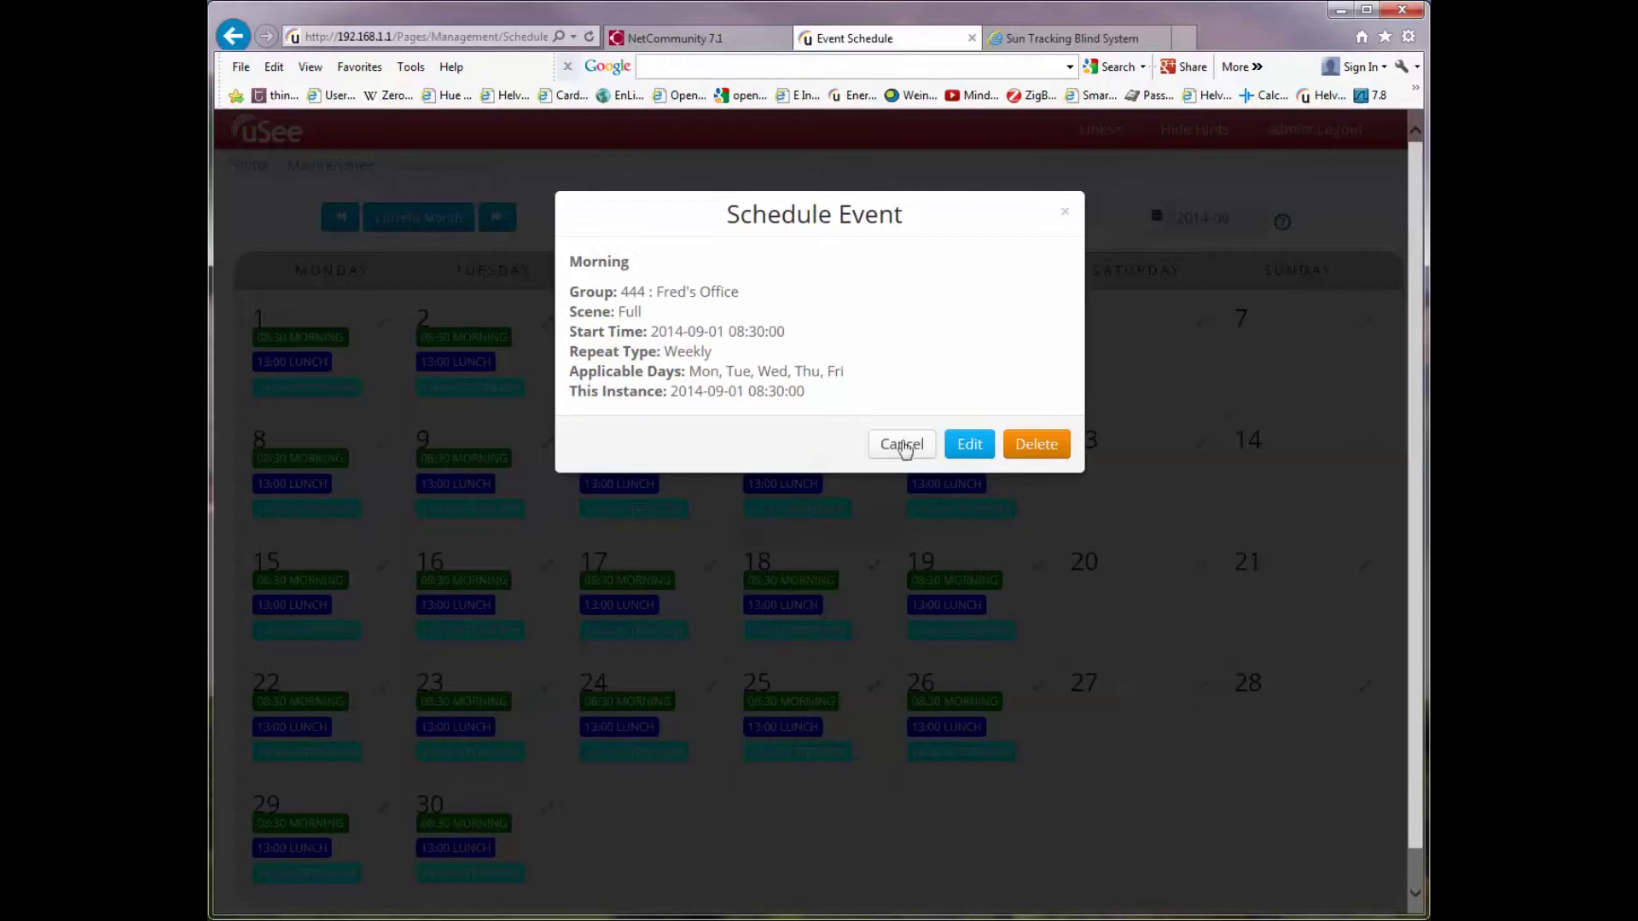
pyautogui.click(969, 445)
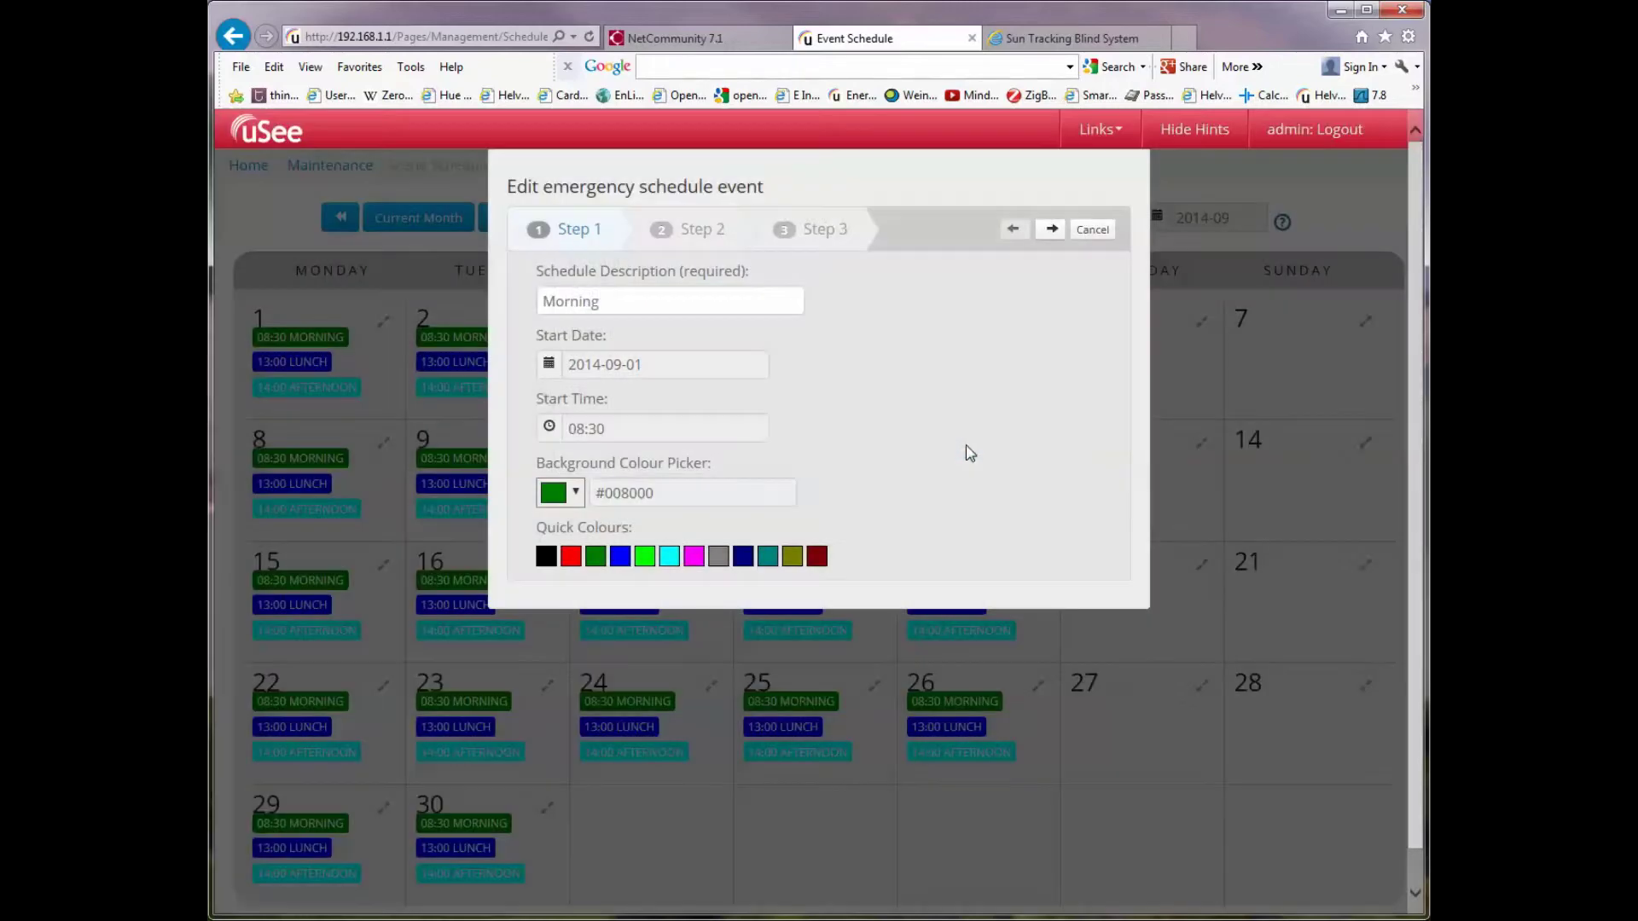
# Move the Morning event's start time back to 07:30 and save the schedule
pyautogui.click(551, 428)
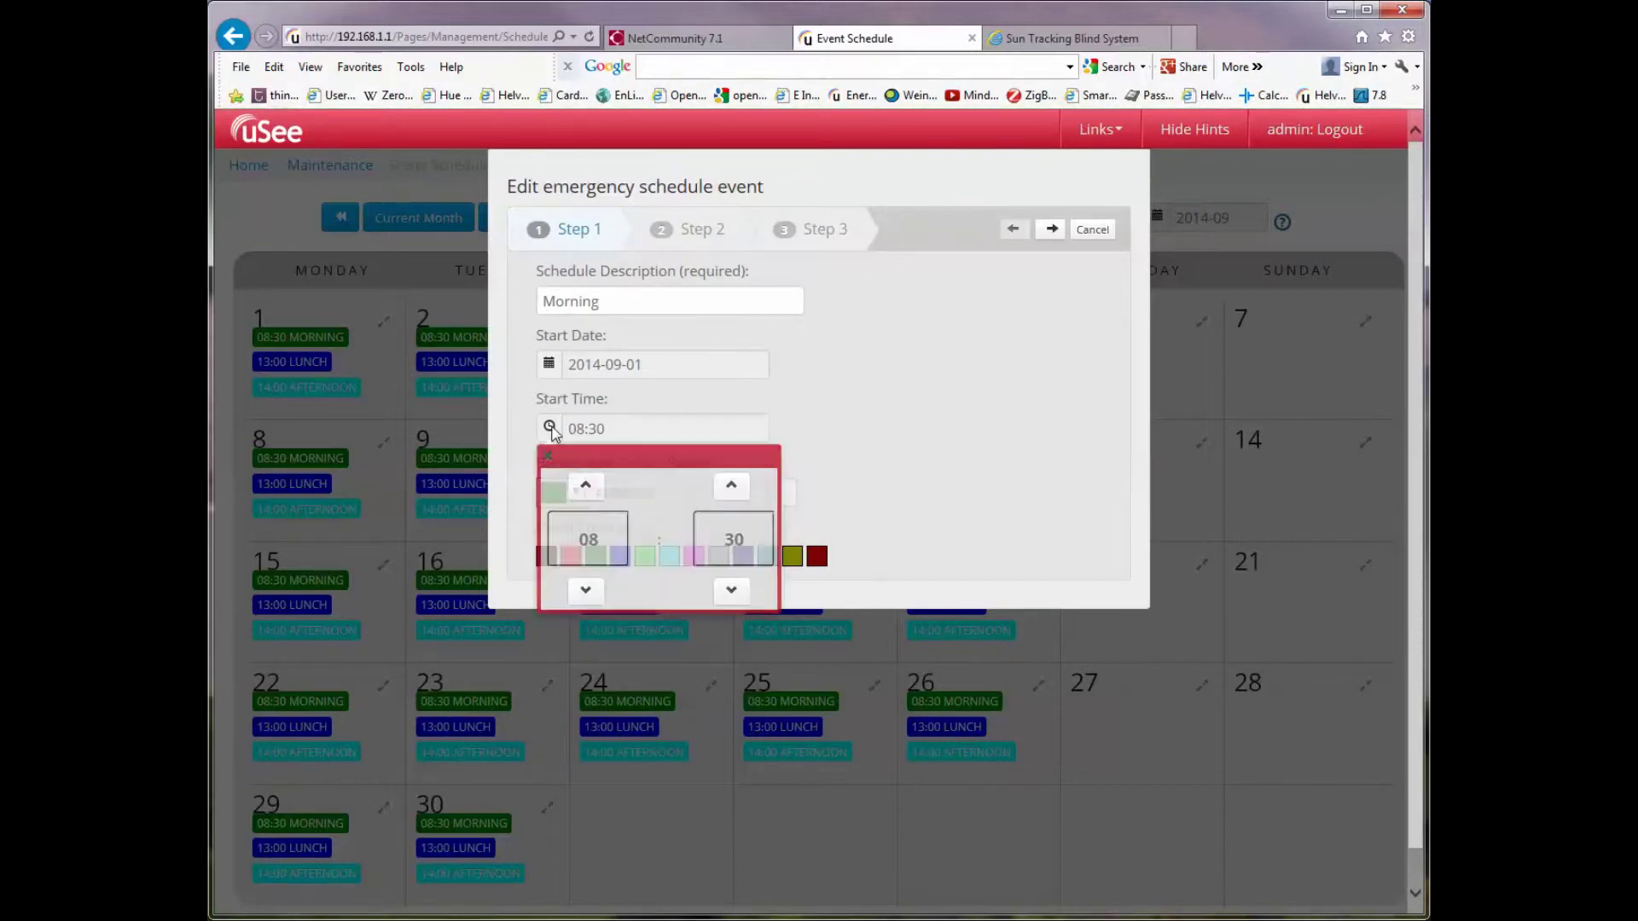
pyautogui.click(586, 592)
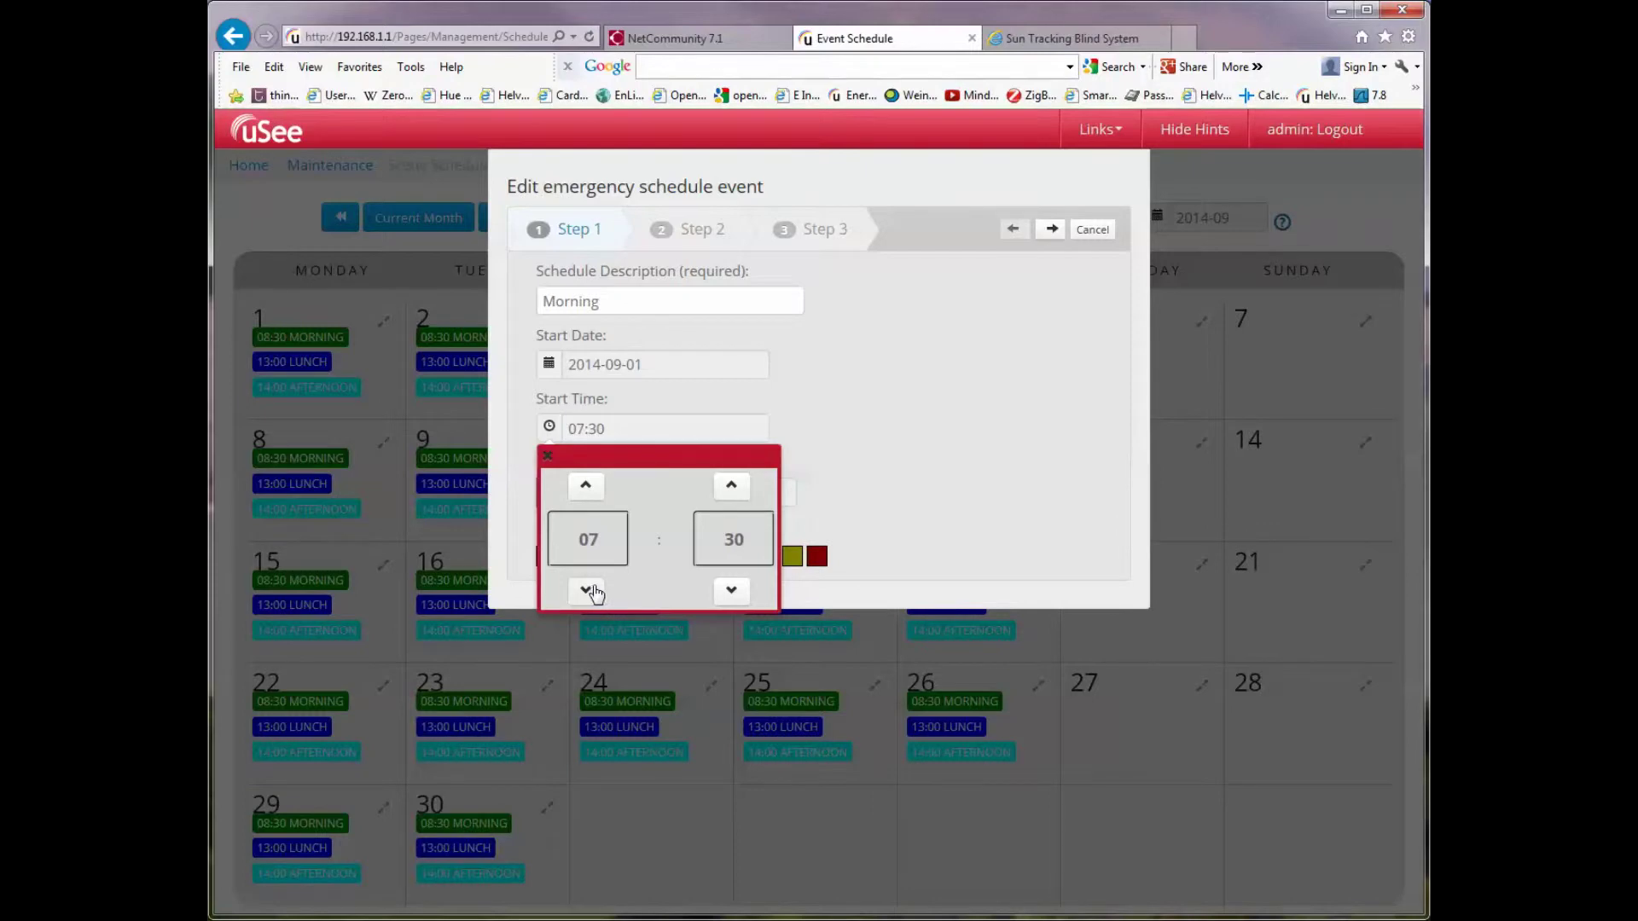
pyautogui.click(972, 445)
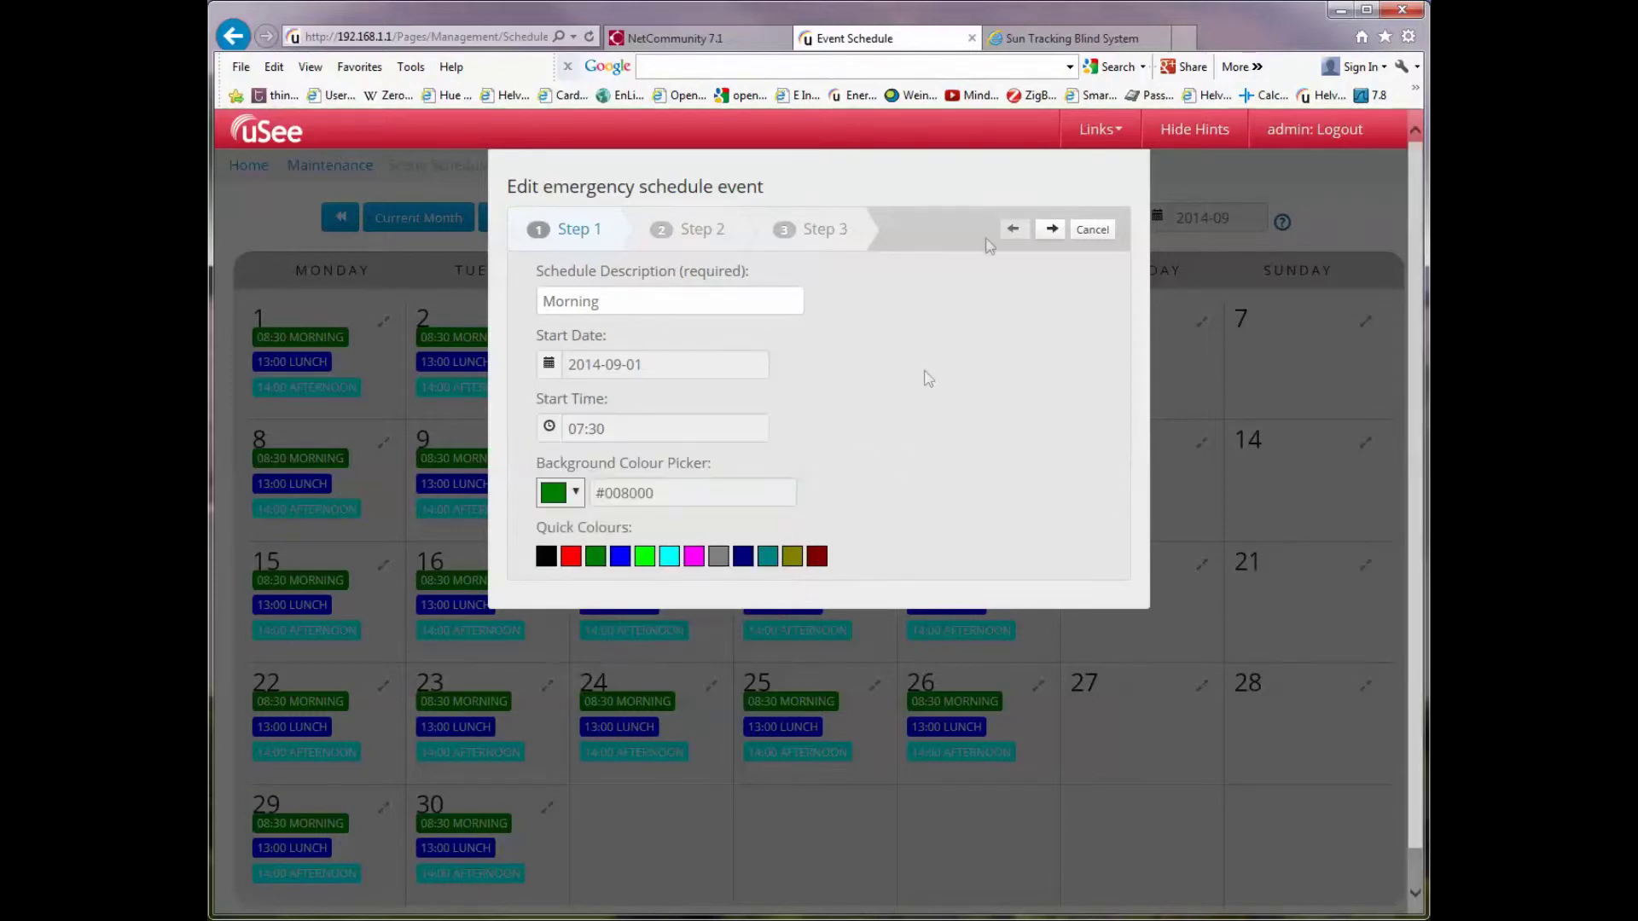
pyautogui.click(1052, 230)
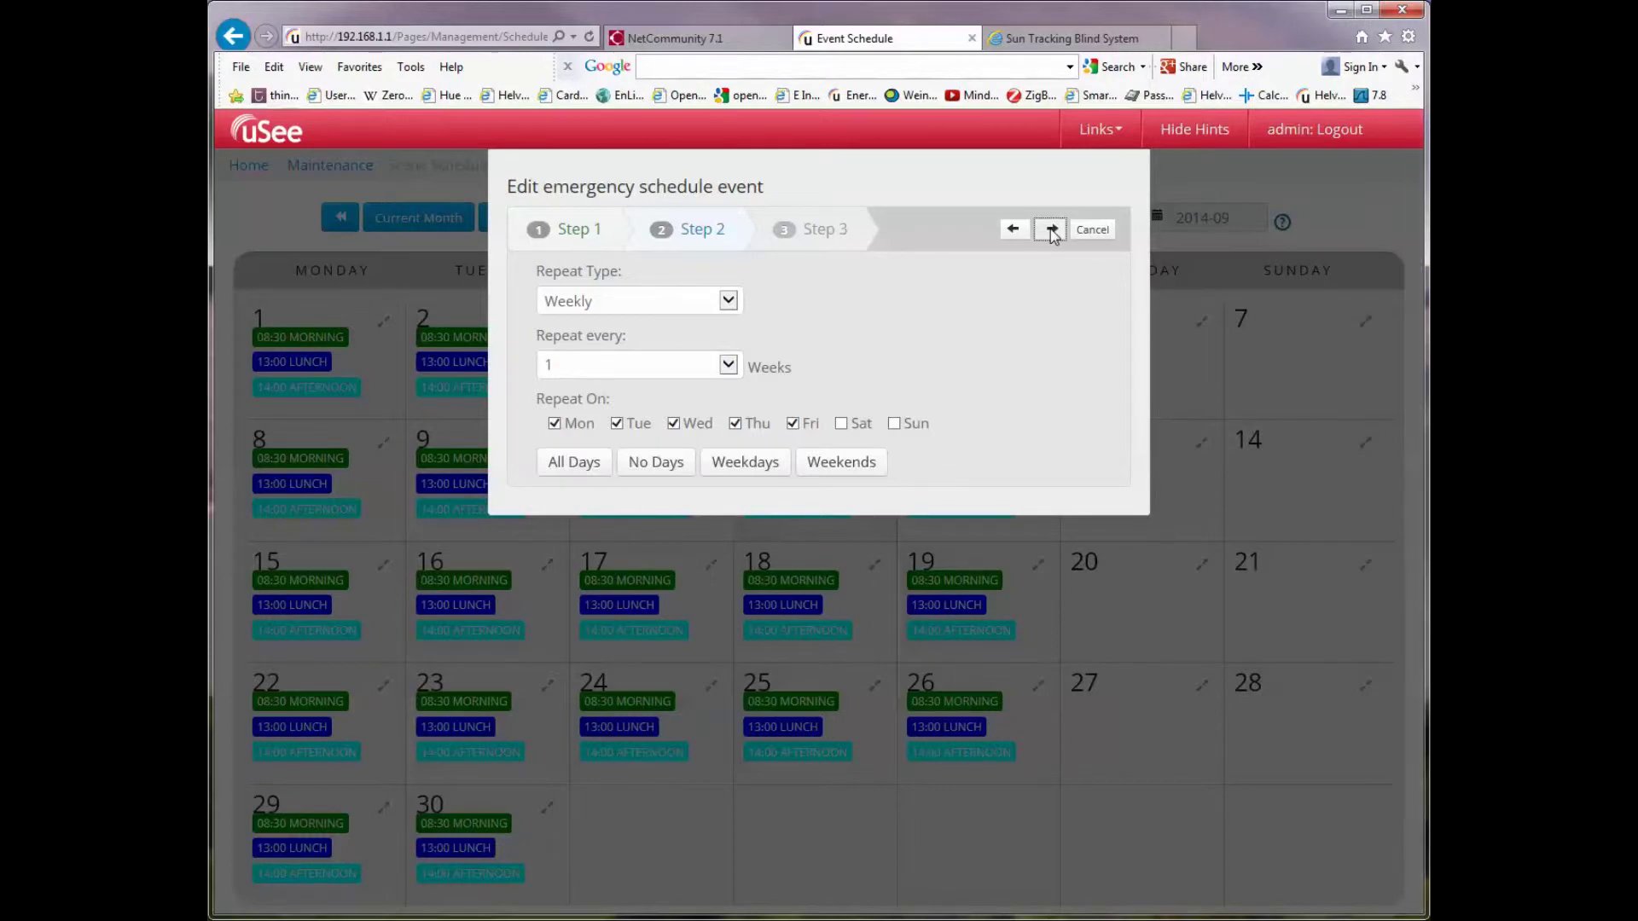
pyautogui.click(1052, 231)
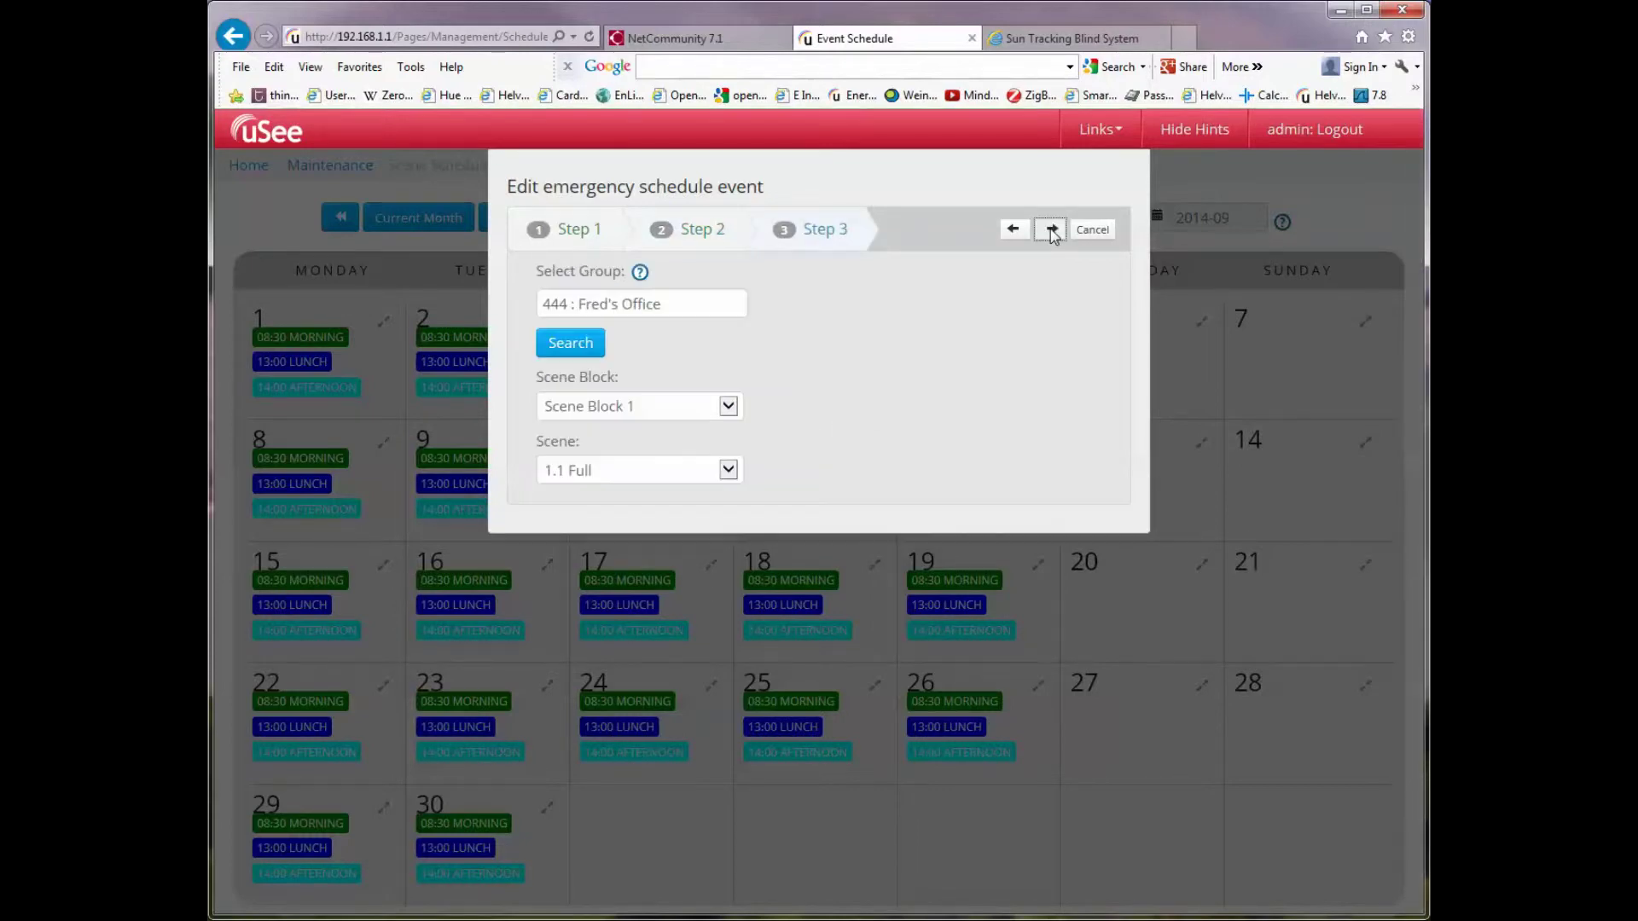
pyautogui.click(1052, 231)
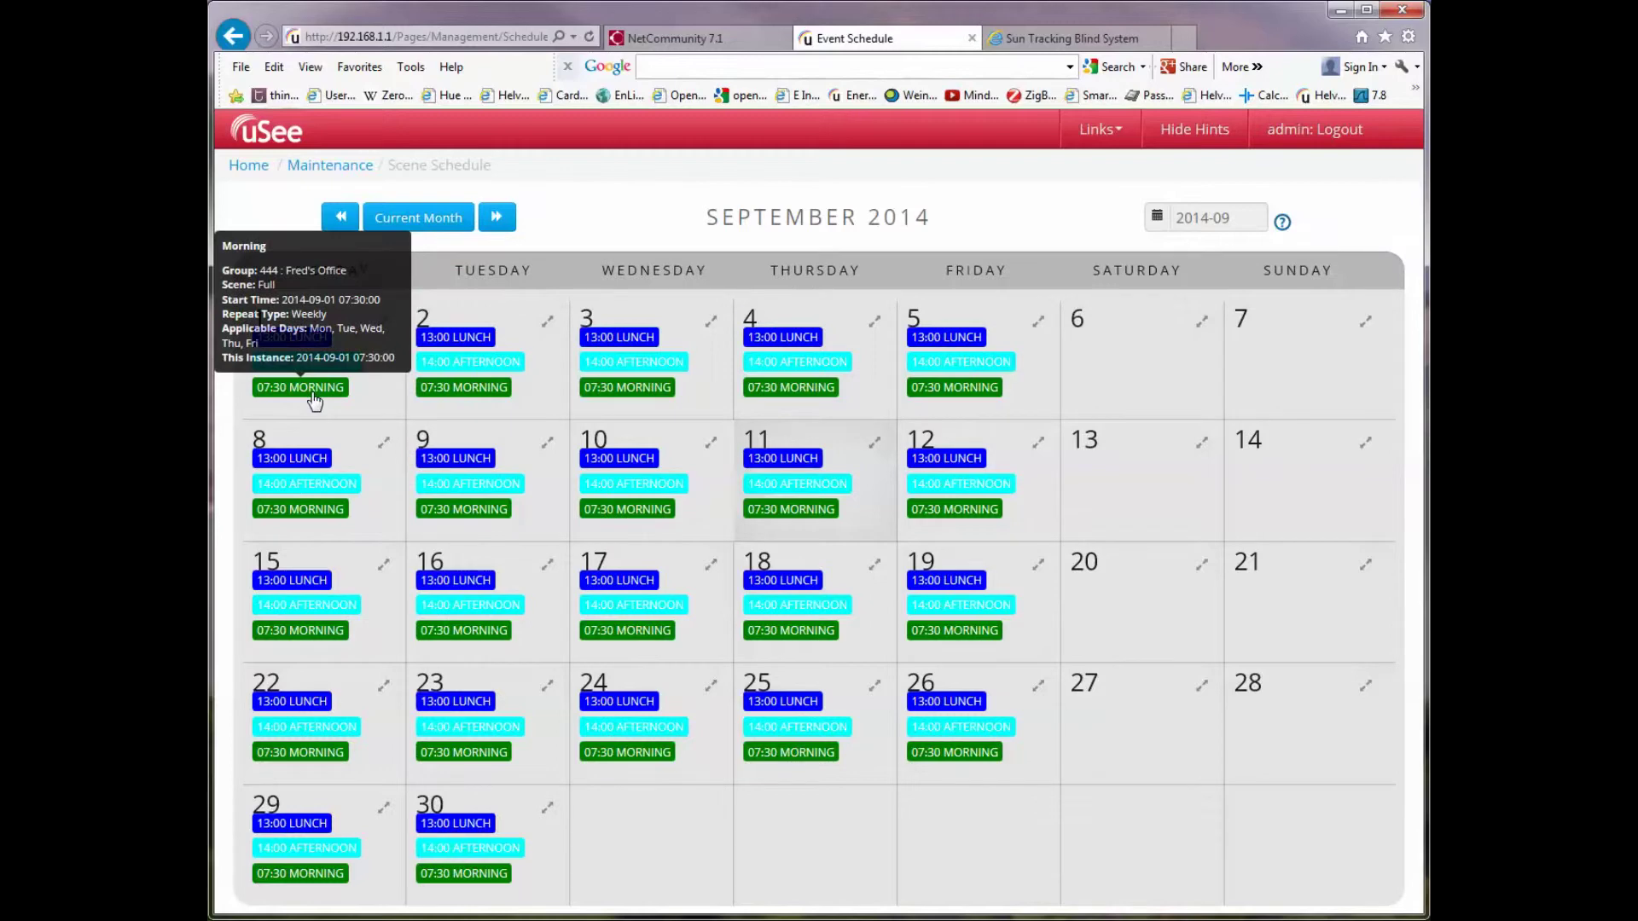
# Open the 07:30 Morning event on 1 September to see its weekly Monday–Friday details
pyautogui.moveTo(310, 398)
pyautogui.moveTo(315, 349)
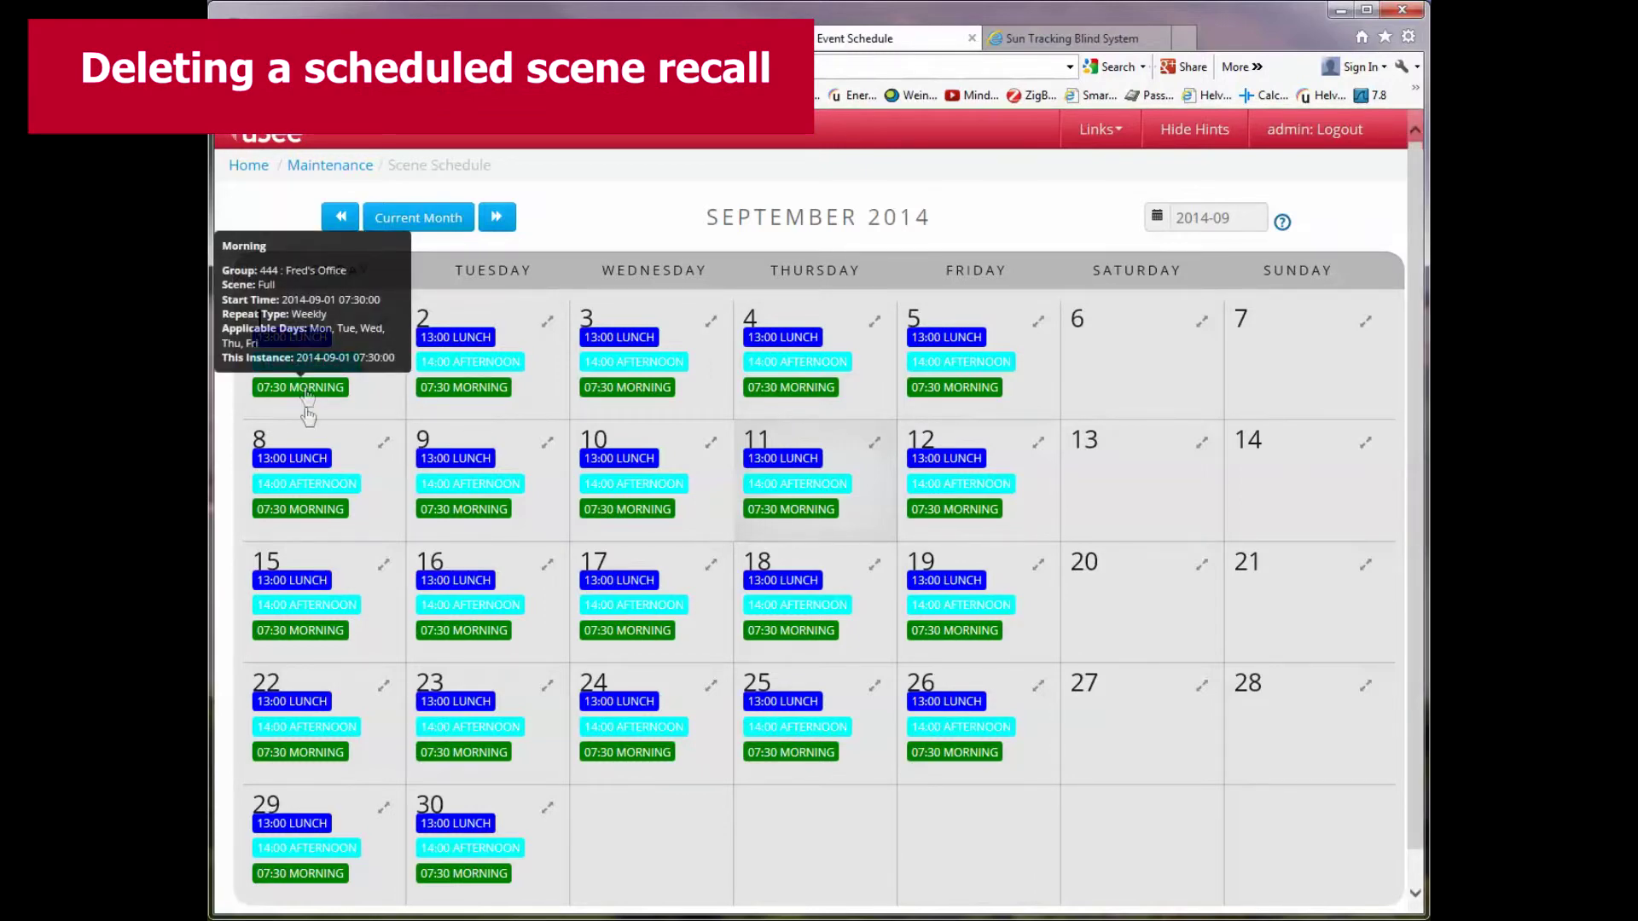
pyautogui.click(309, 391)
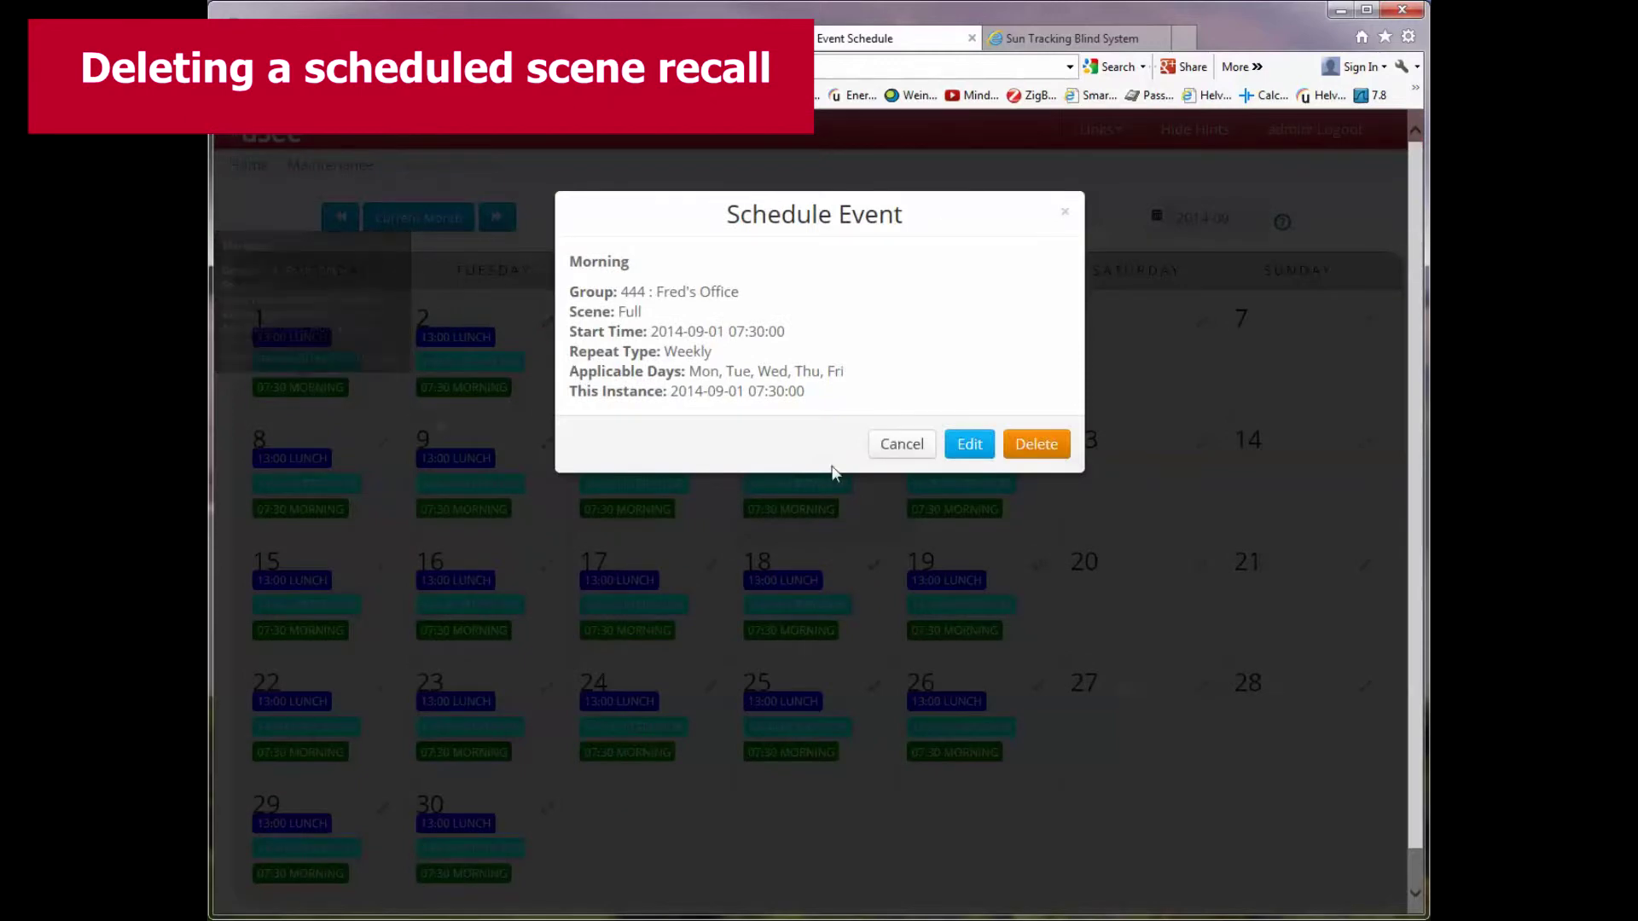
# Delete all occurrences of the 07:30 Morning schedule, leaving only Lunch and Afternoon
pyautogui.click(1036, 446)
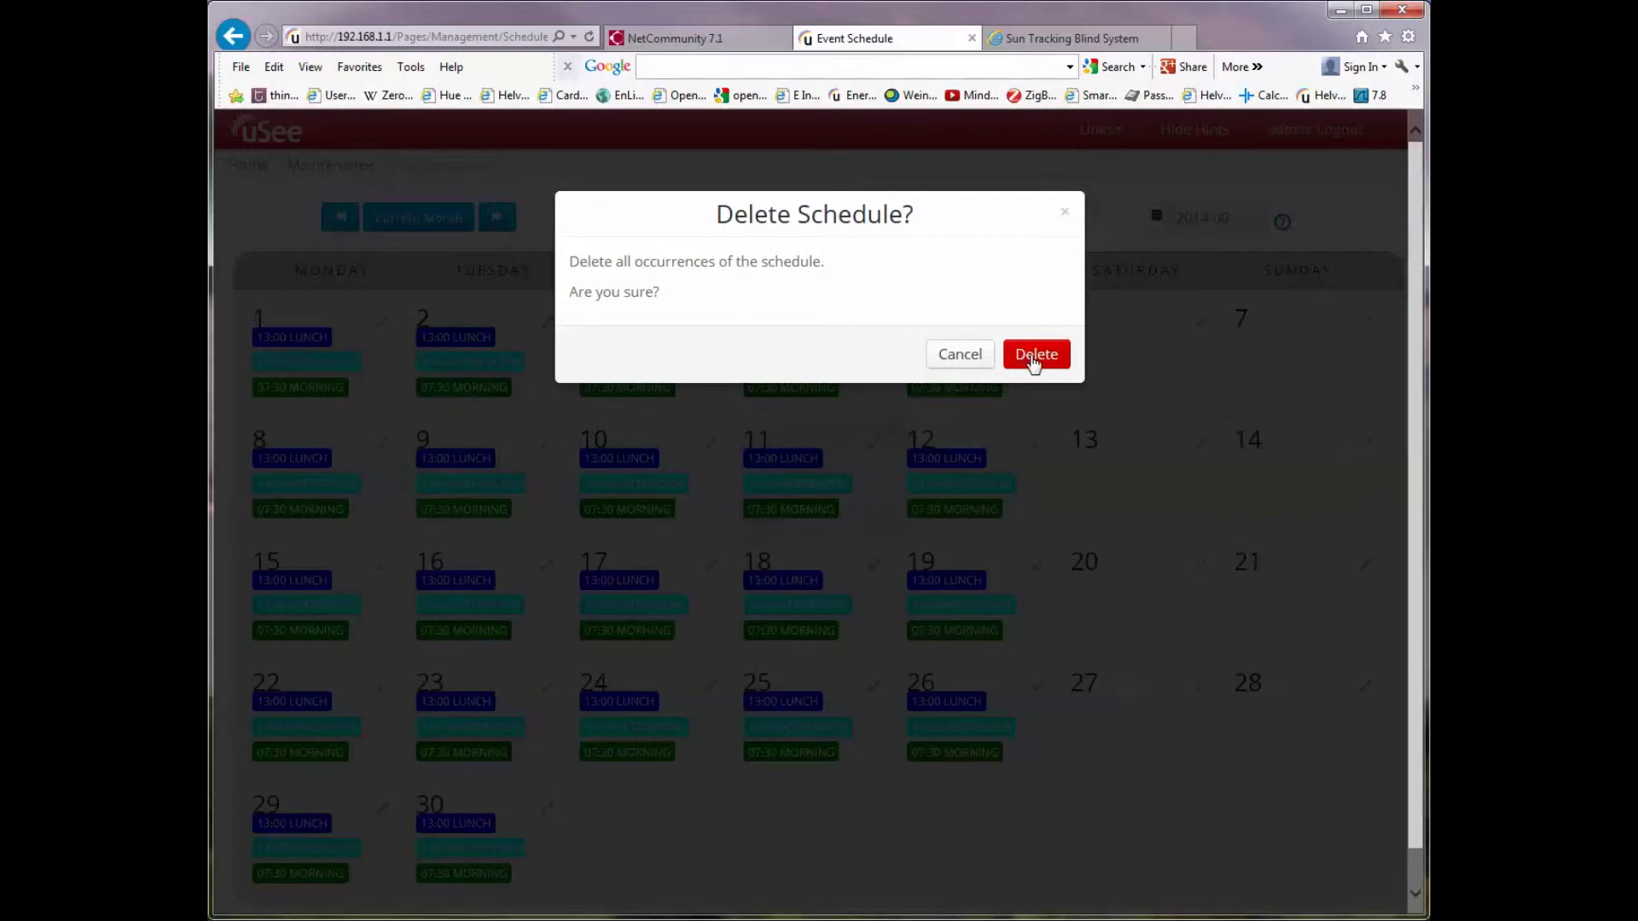
pyautogui.click(1031, 358)
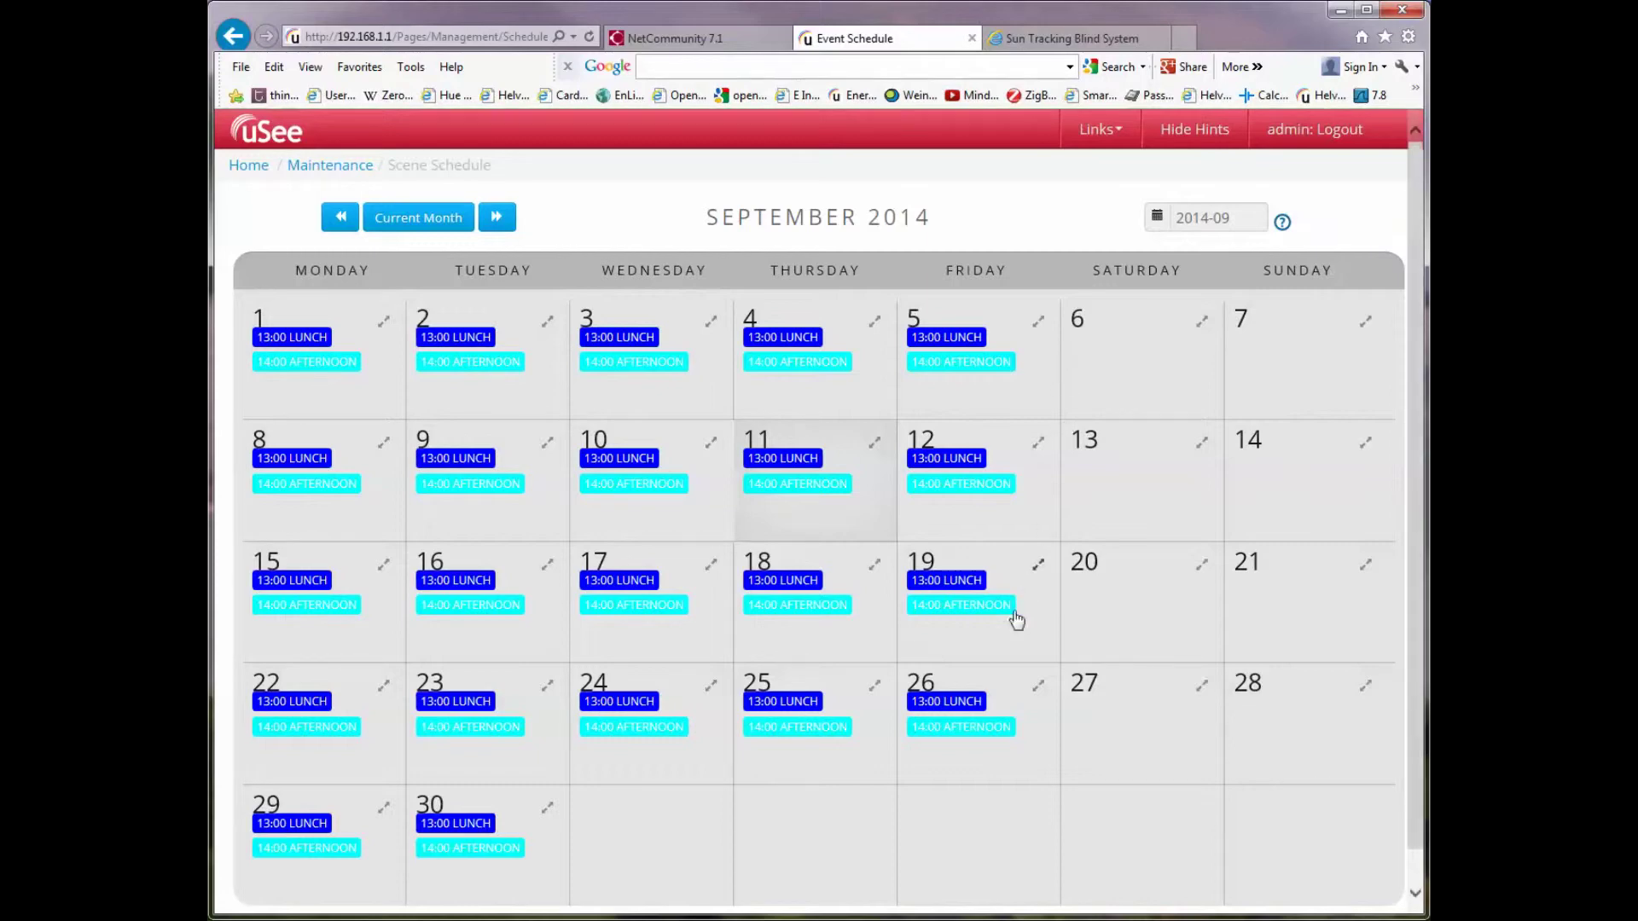
pyautogui.moveTo(744, 489)
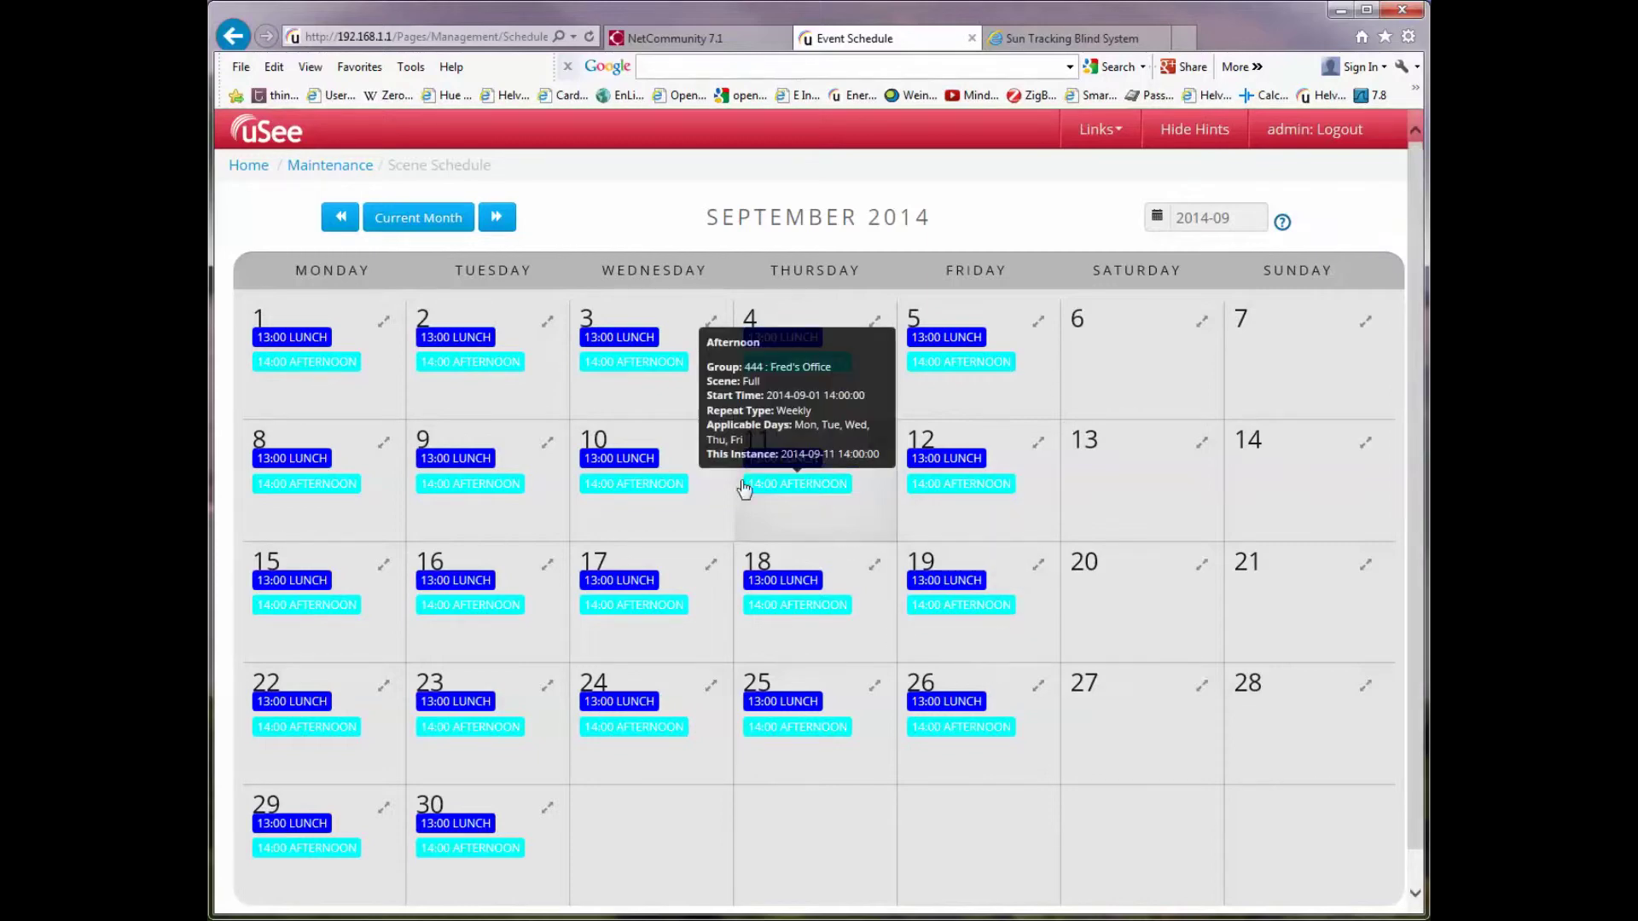
# Review Monday 1 September's events in the day view, scrolling through the day
pyautogui.click(385, 324)
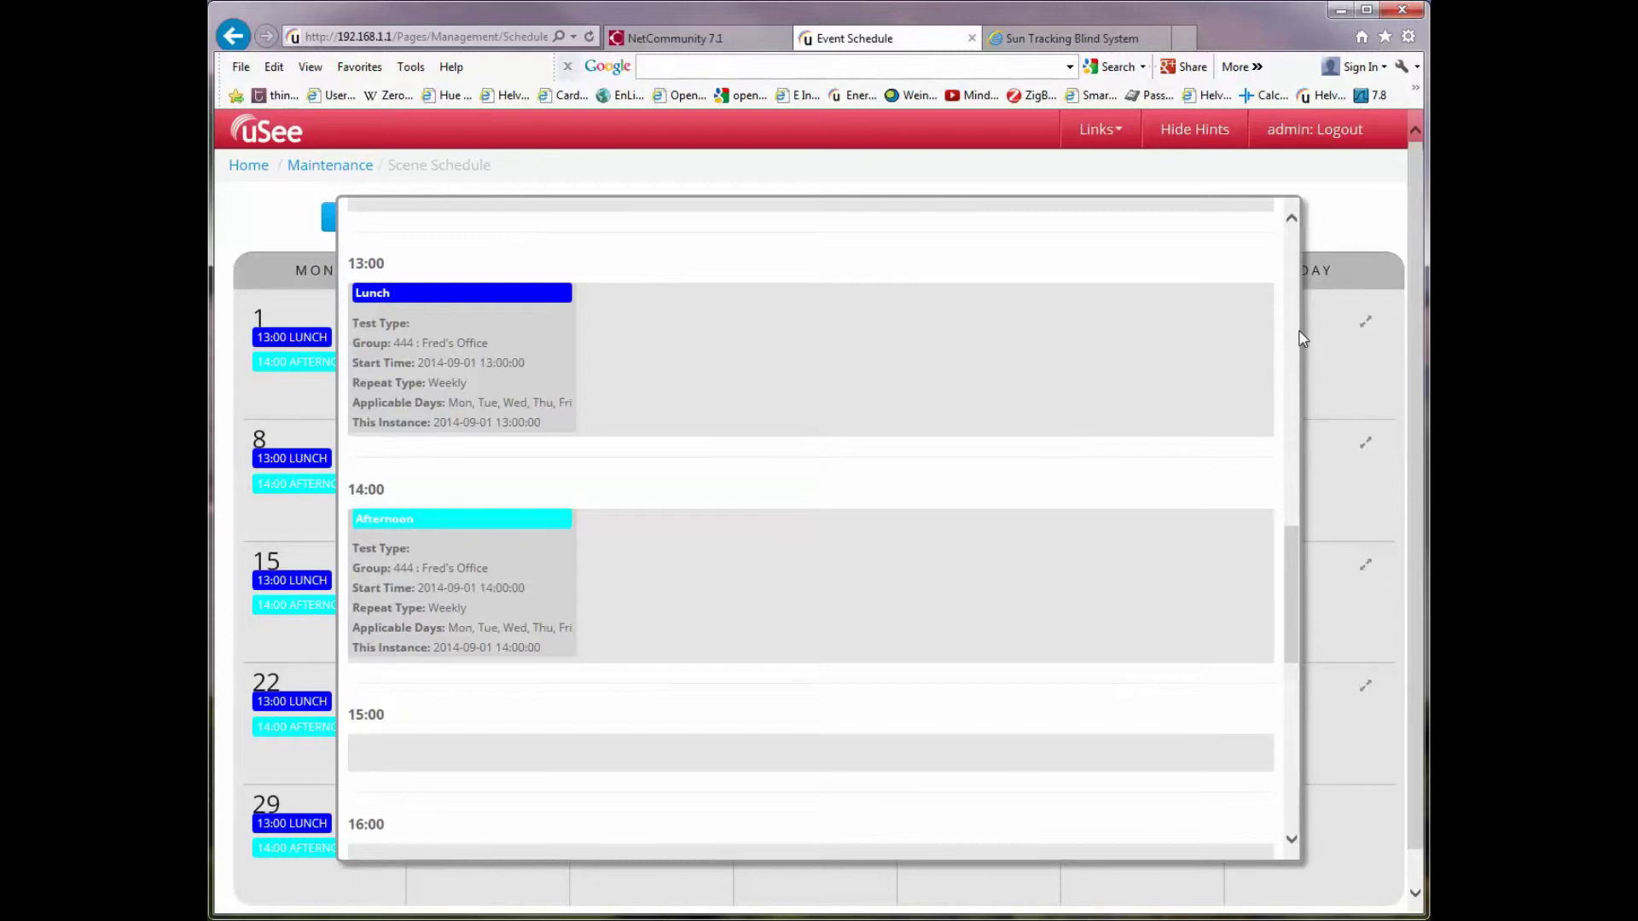
pyautogui.scroll(15, 1295, 254)
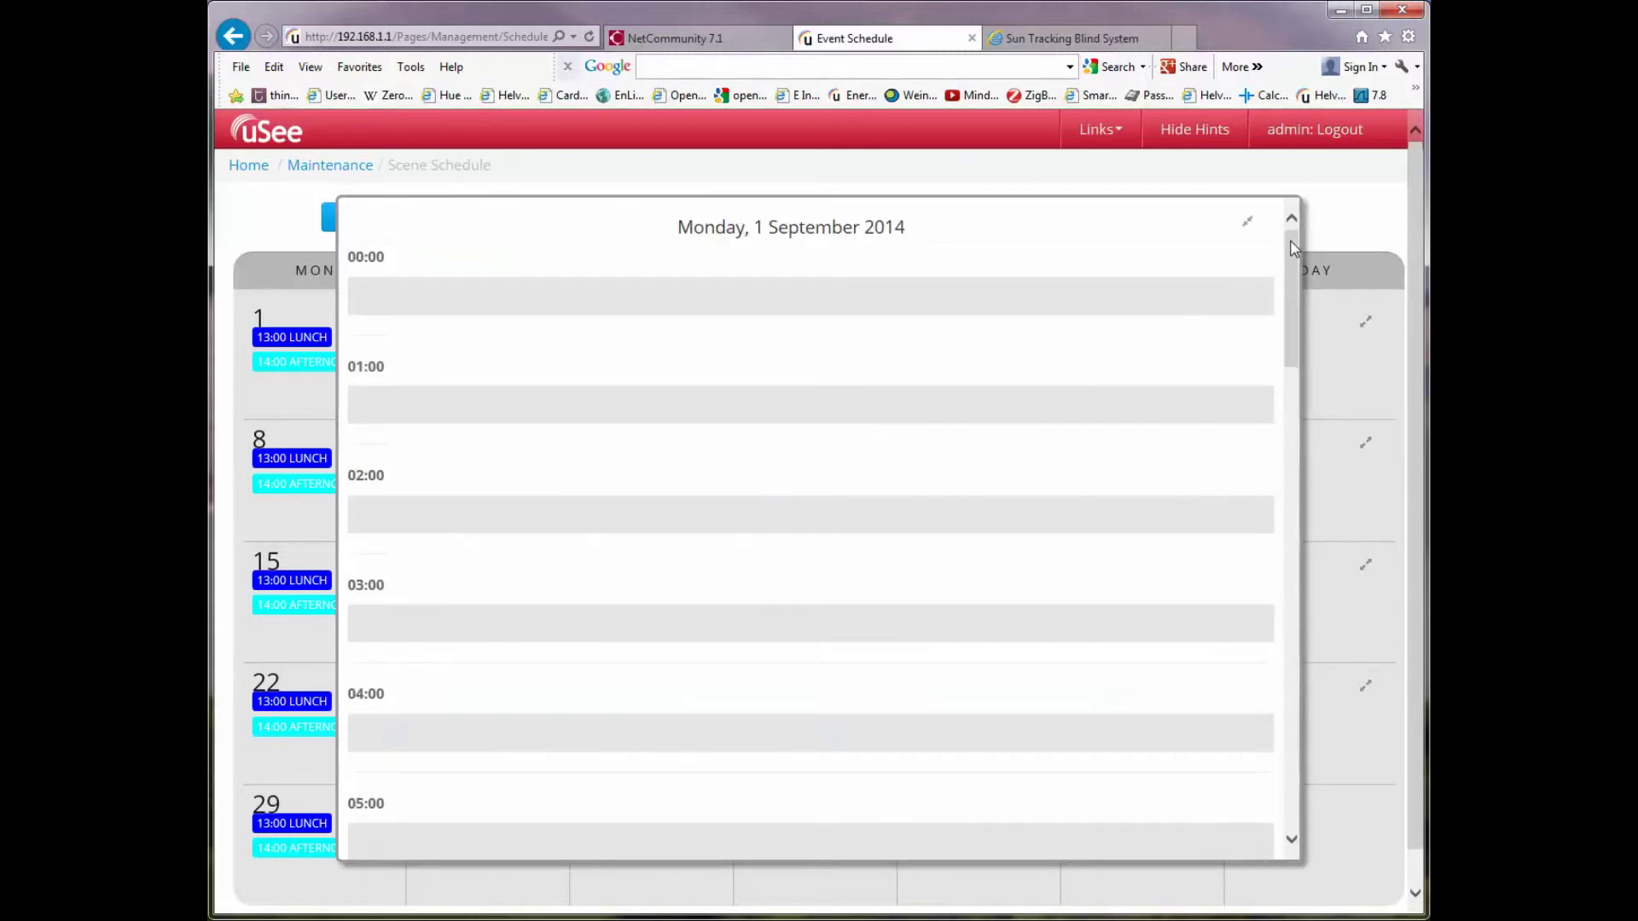
pyautogui.moveTo(1292, 315); pyautogui.dragTo(1295, 566)
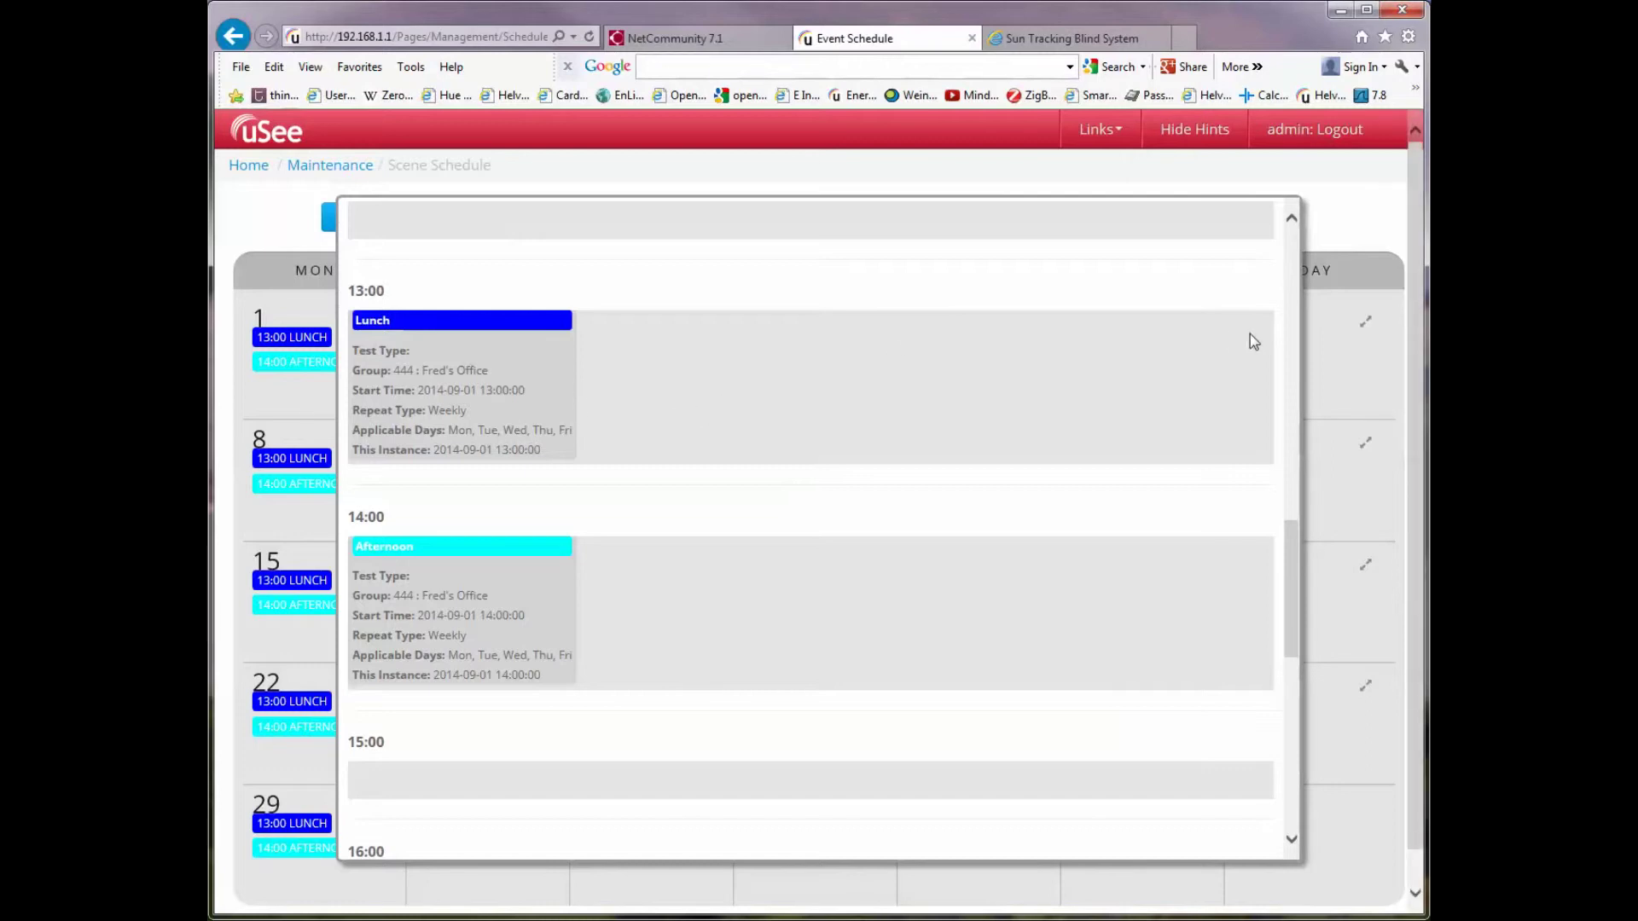
pyautogui.click(1295, 244)
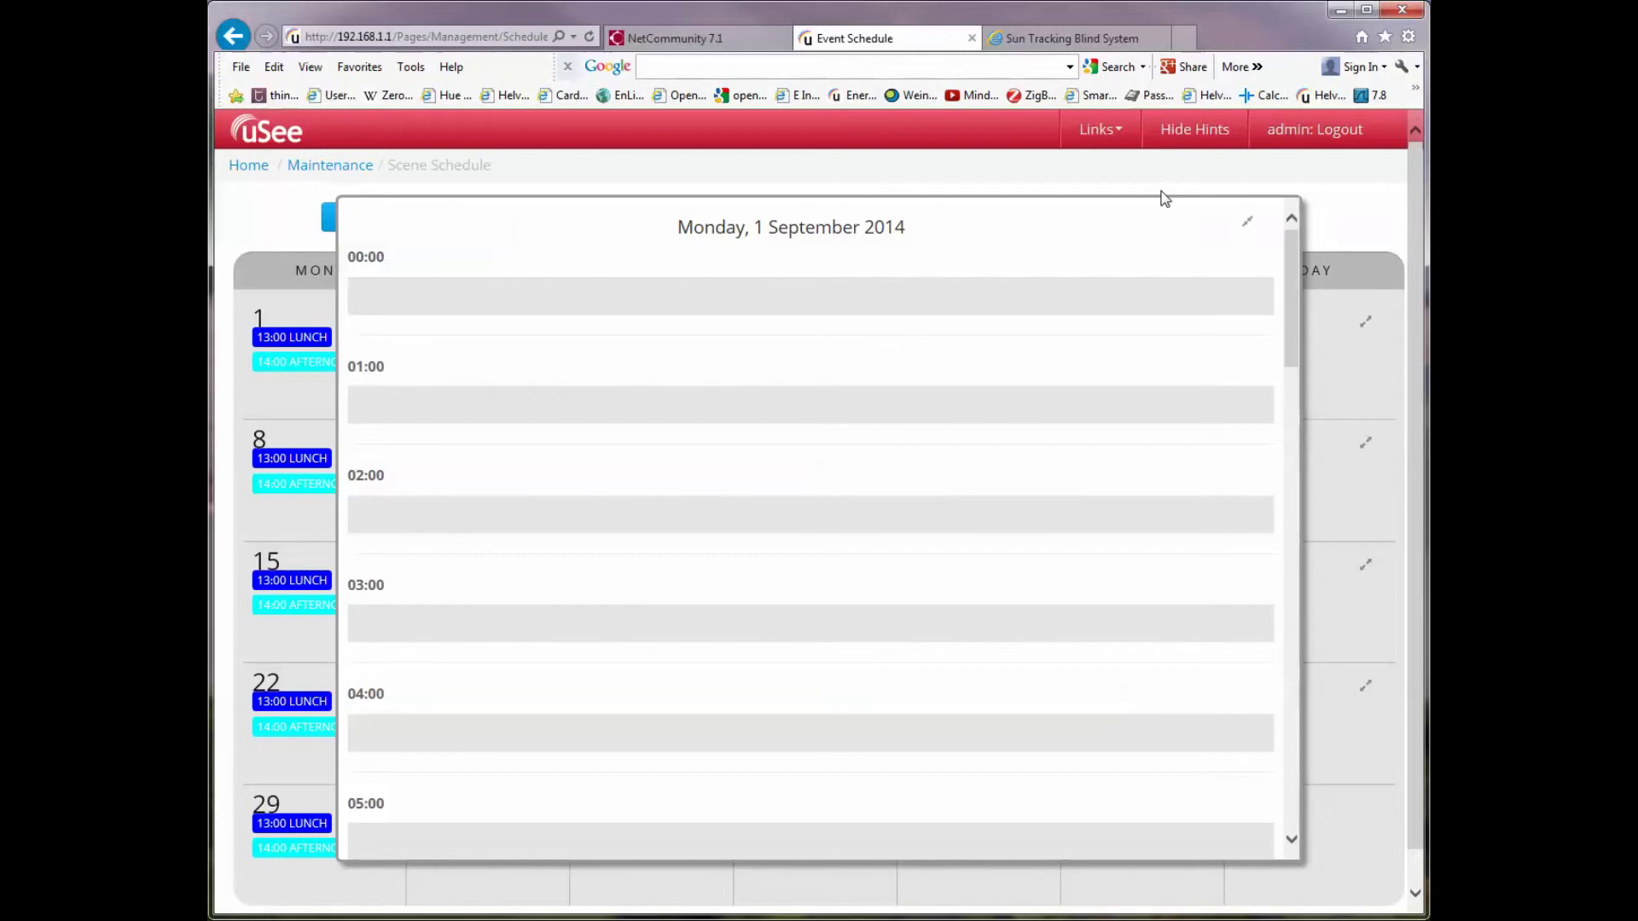
pyautogui.click(1250, 228)
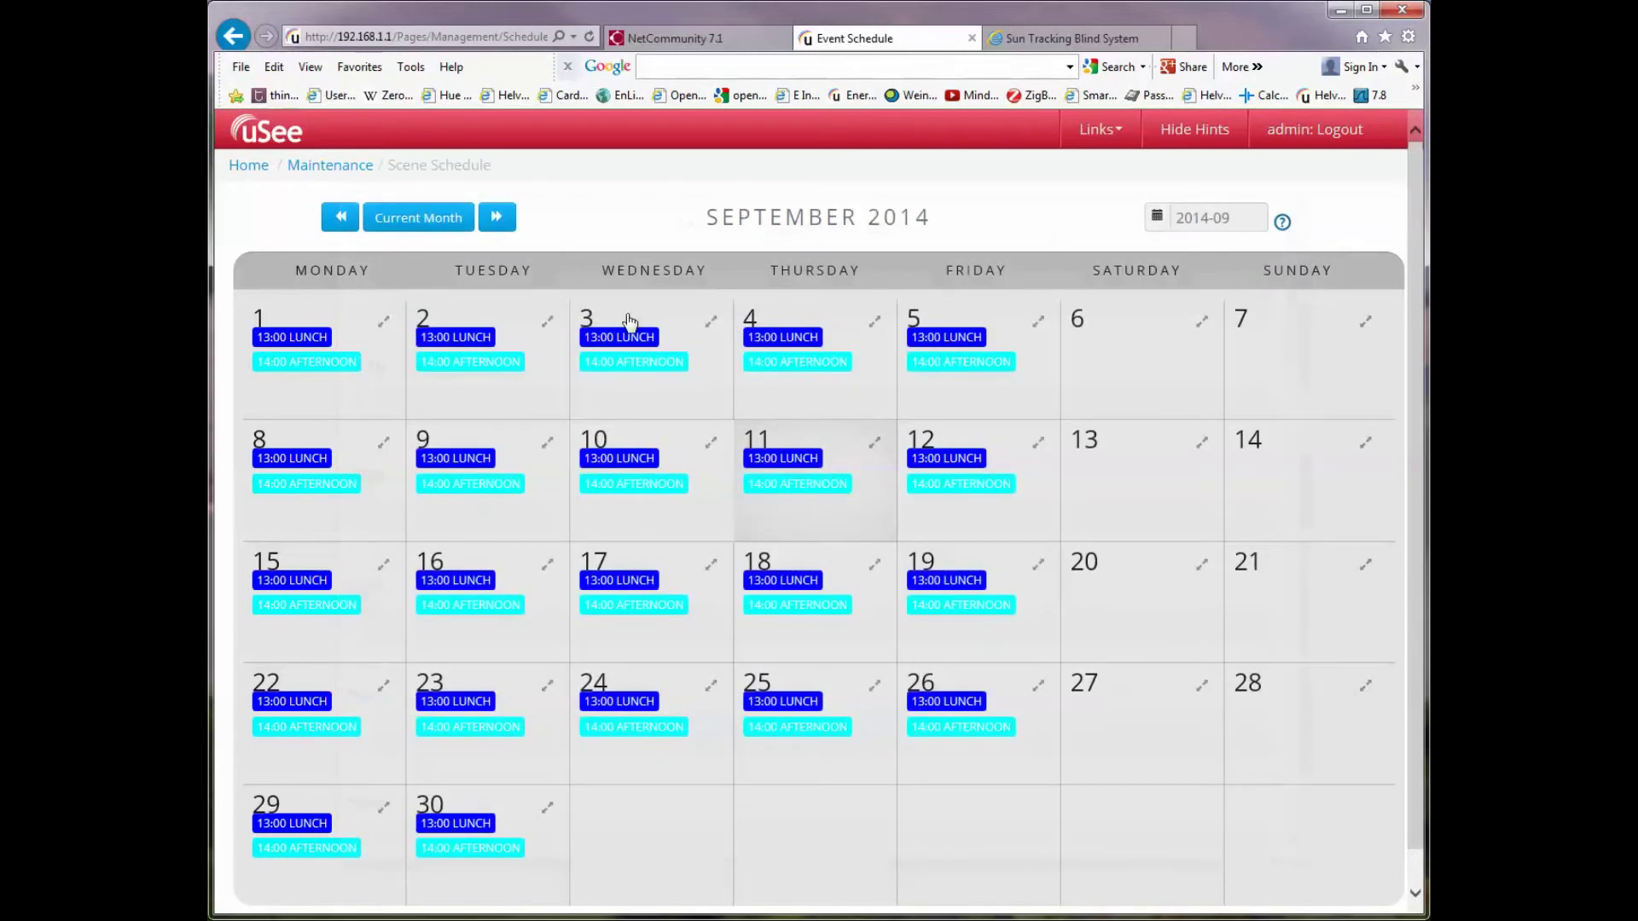
# Recheck the day view, then start a new scene schedule event dated 2014-09-01
pyautogui.moveTo(333, 369)
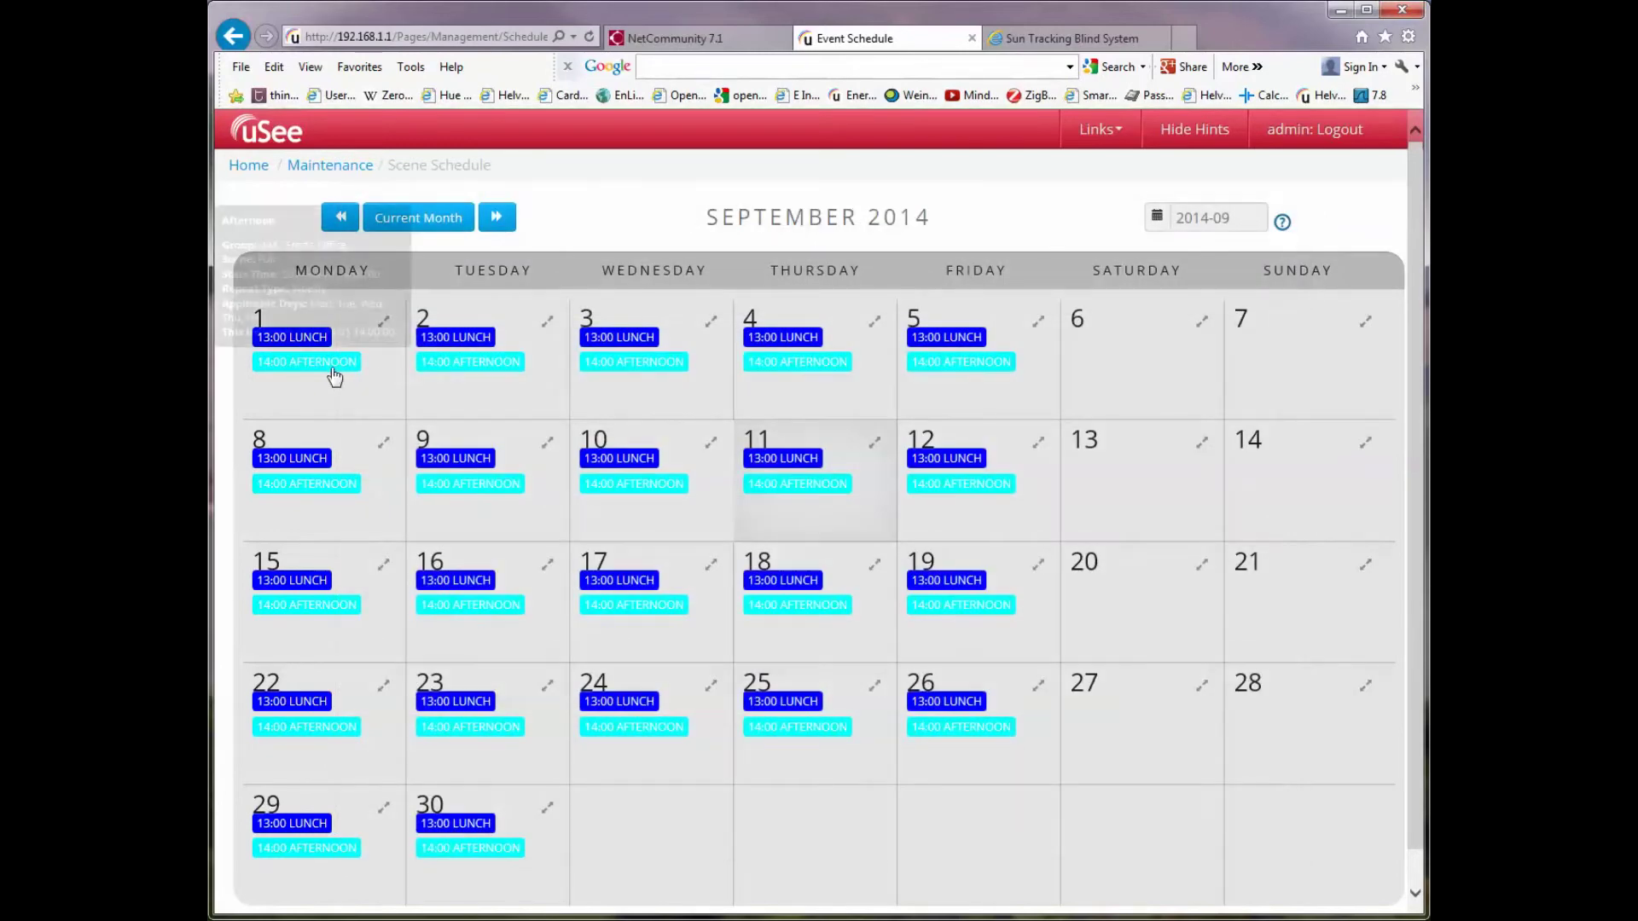
pyautogui.click(385, 324)
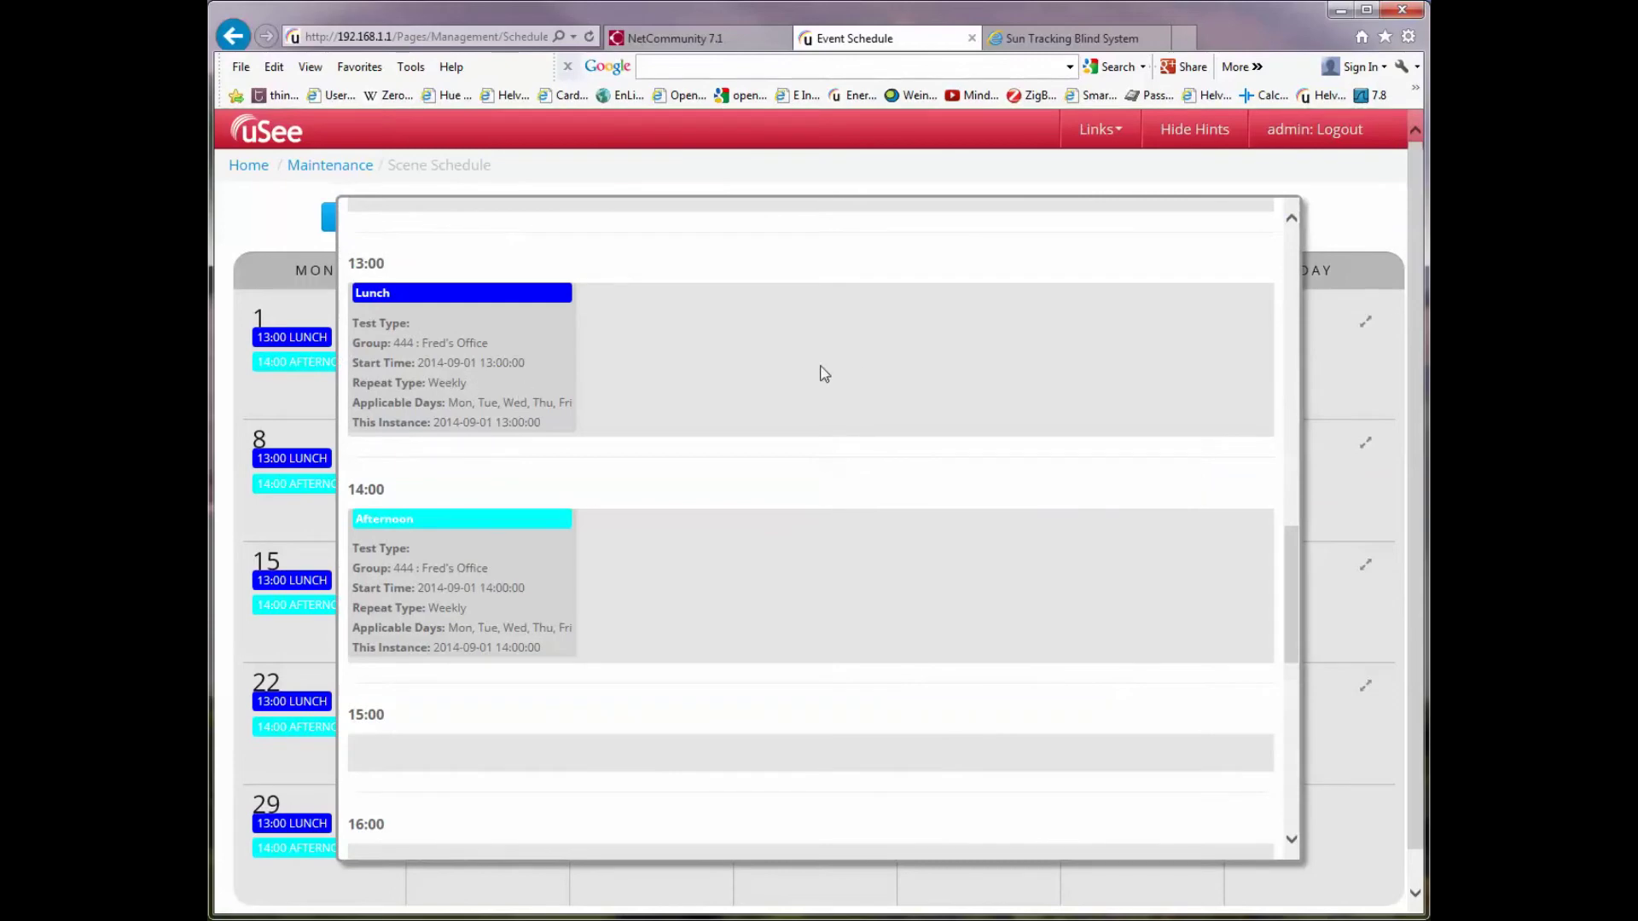
pyautogui.click(287, 221)
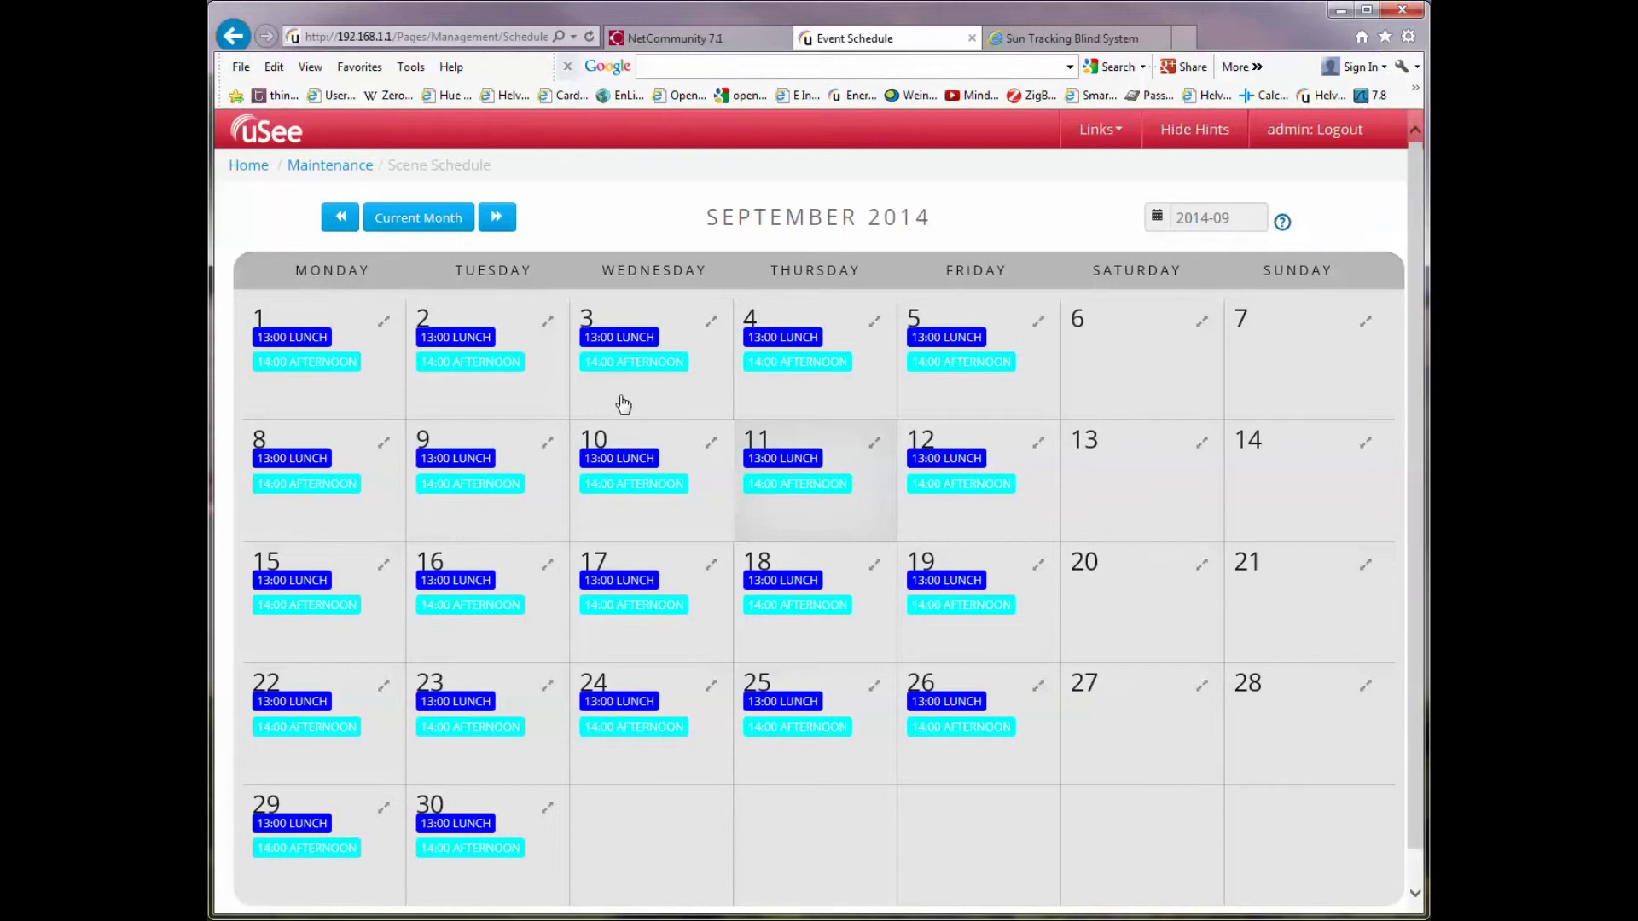
pyautogui.click(313, 400)
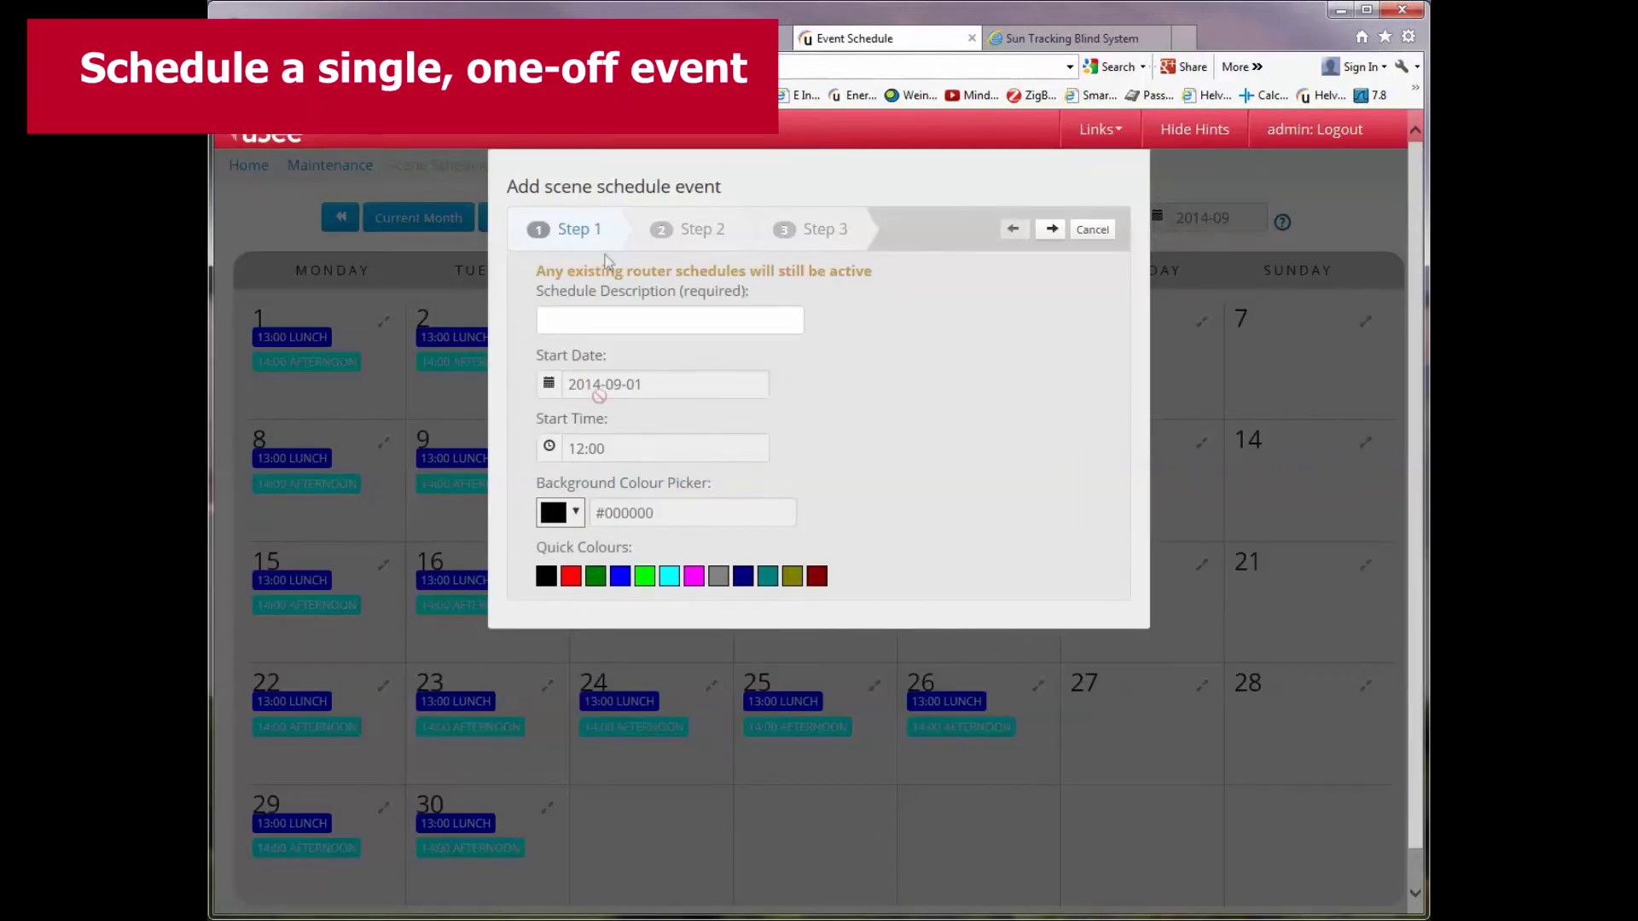
# Enter 'Tea' as the new event's description
pyautogui.click(564, 316)
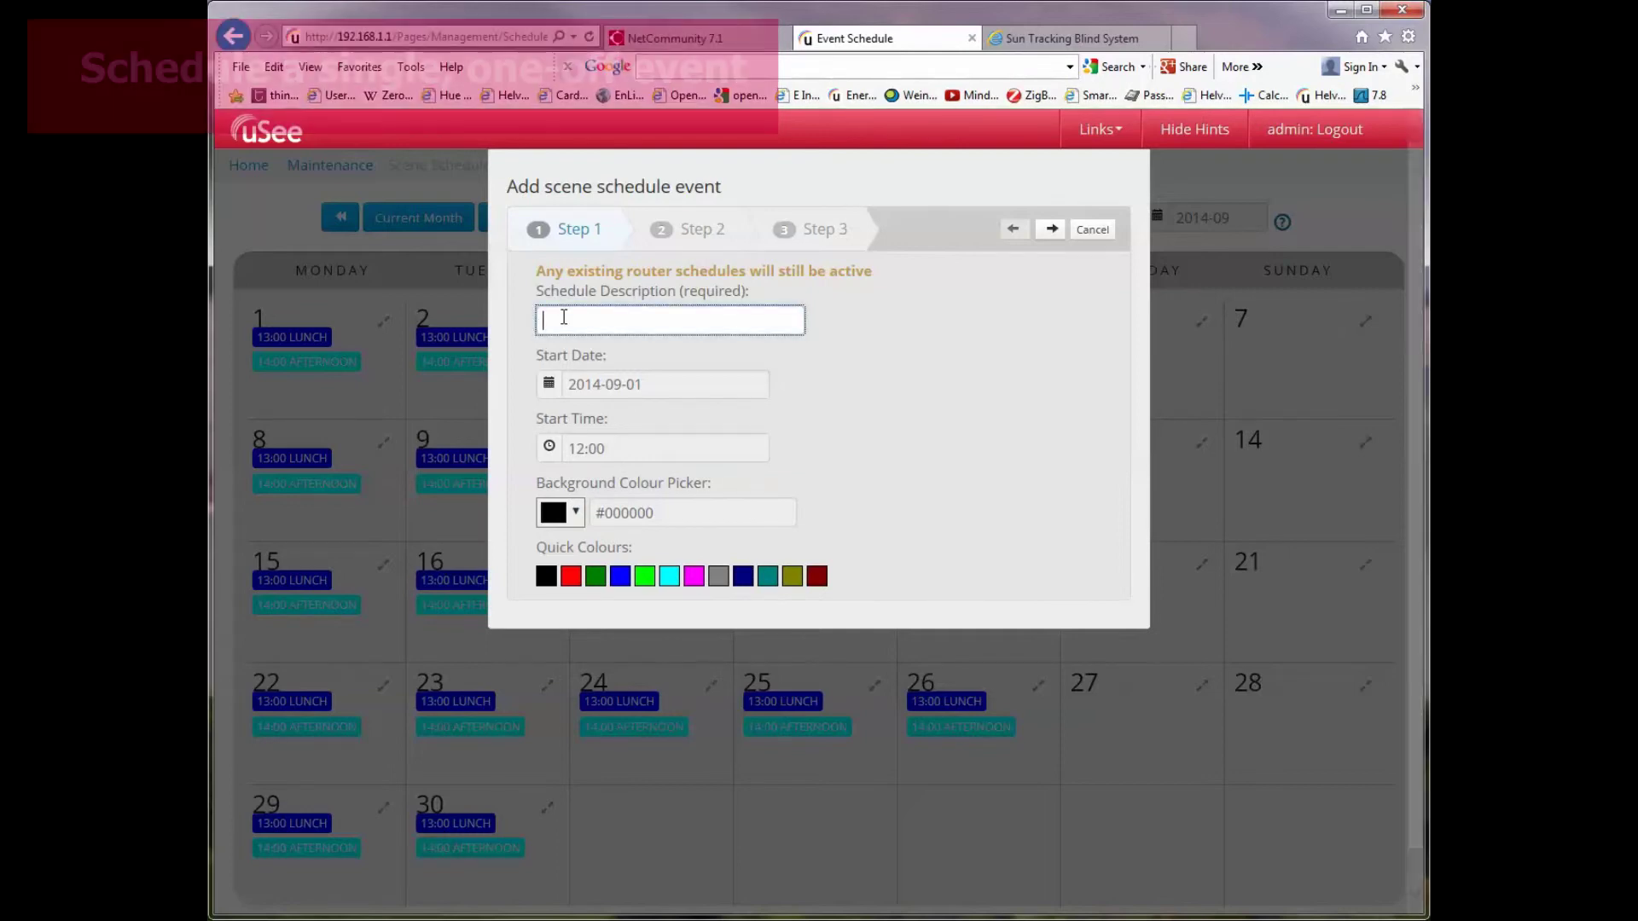
pyautogui.write('tea')
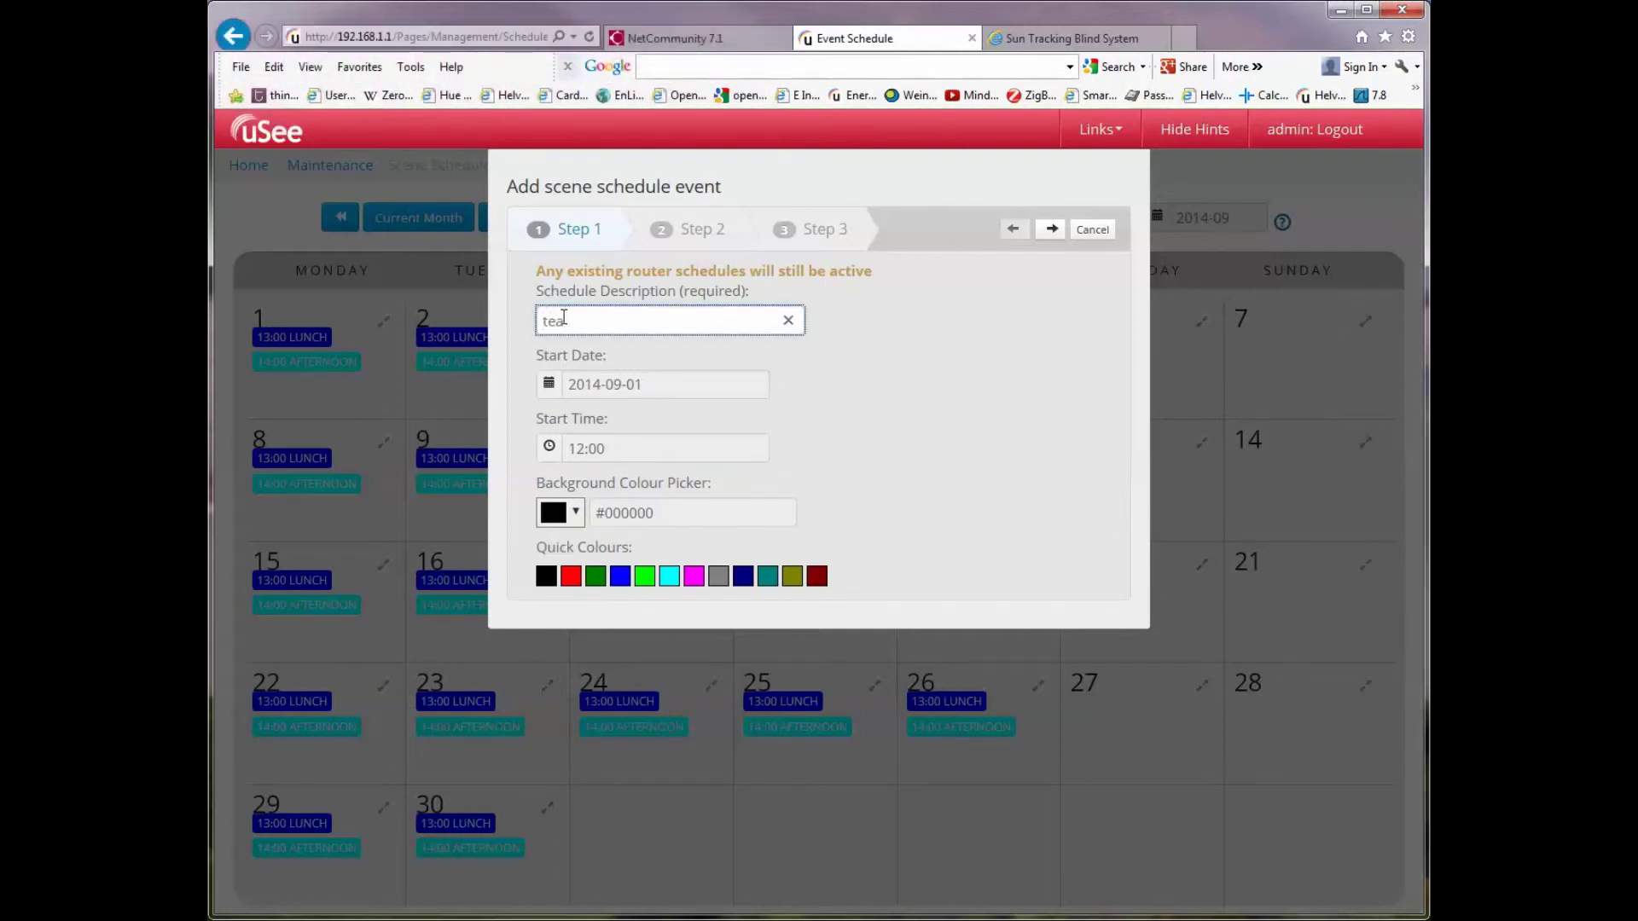
pyautogui.press('BackSpace')
pyautogui.press('BackSpace')
pyautogui.press('BackSpace')
pyautogui.write('Tea')
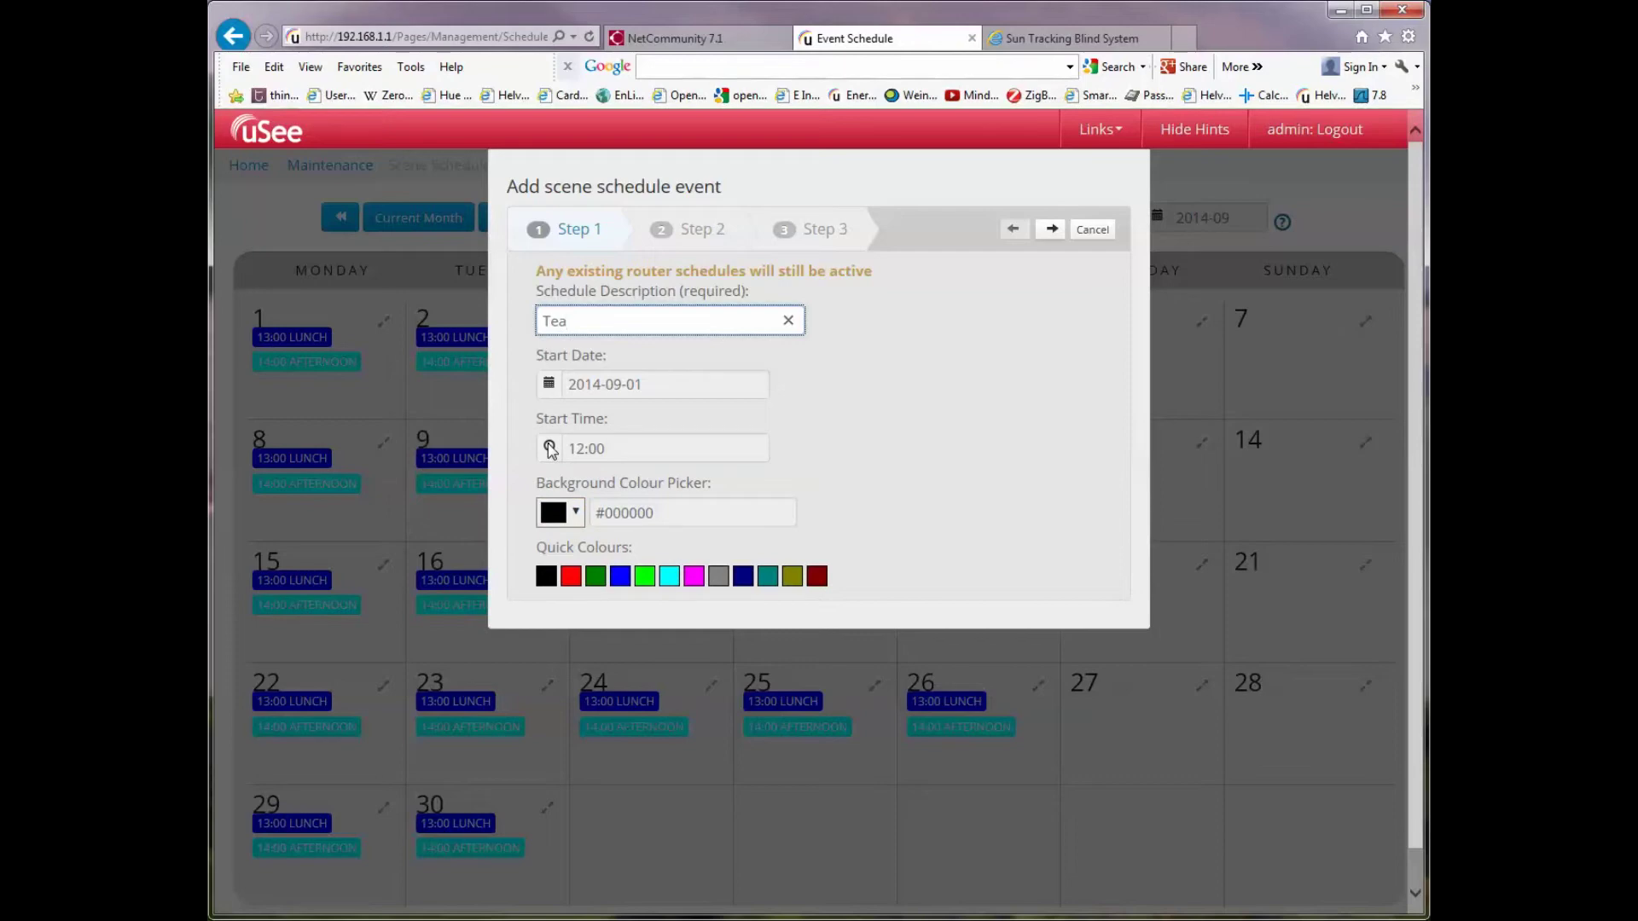
# Set the start time to 15:00 with a red background and move on to repeat settings
pyautogui.click(550, 447)
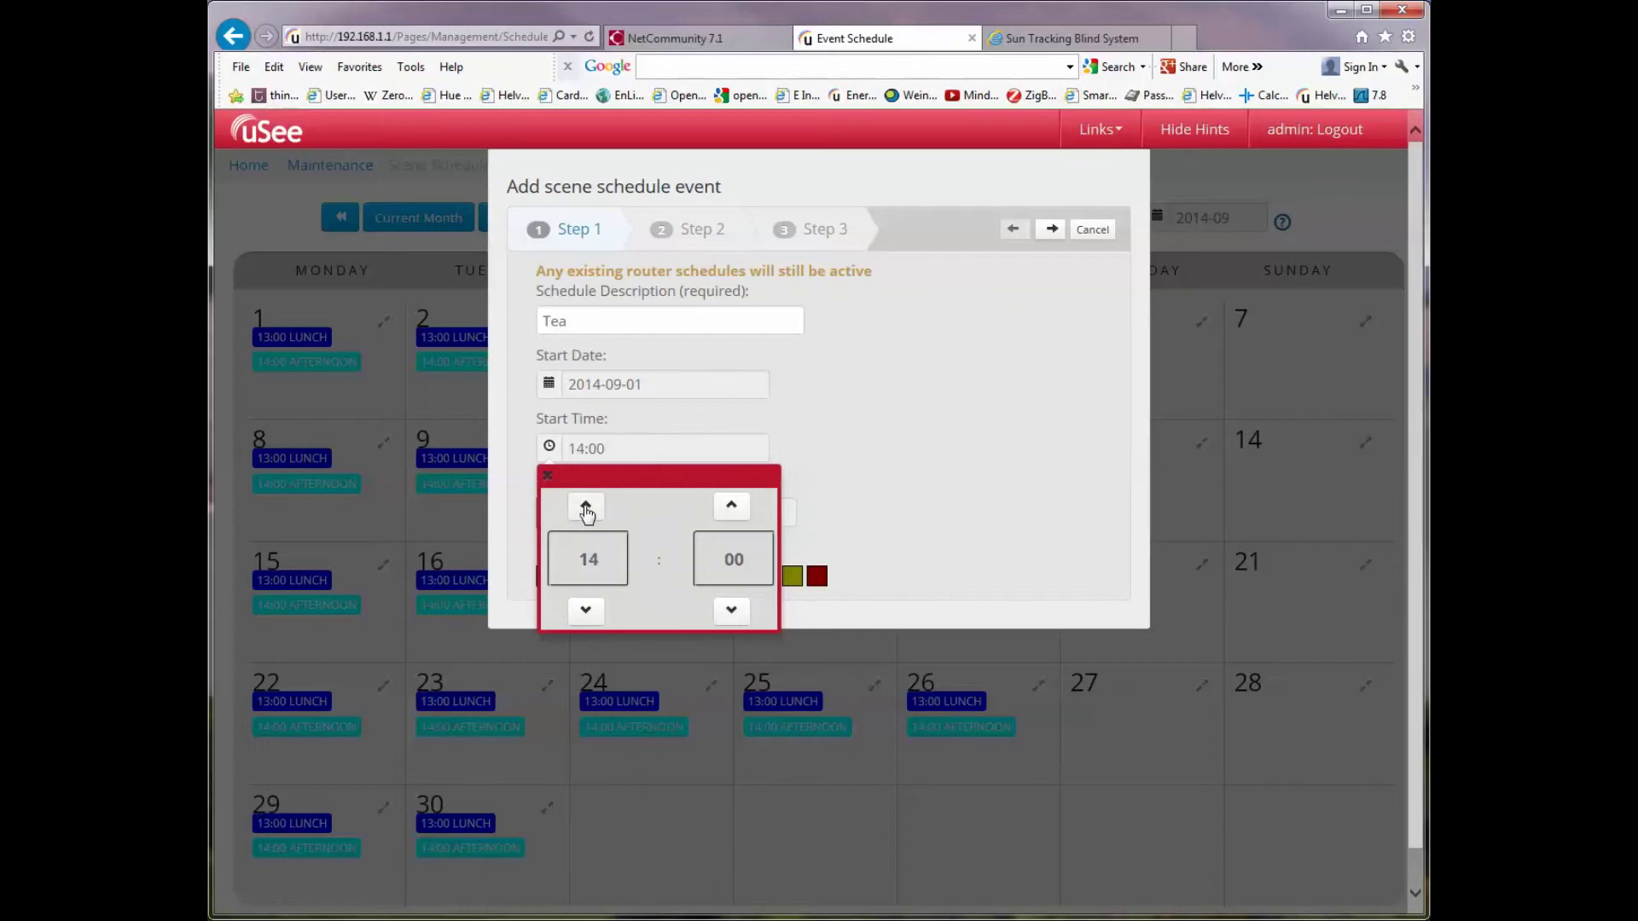
pyautogui.click(586, 510)
pyautogui.click(990, 509)
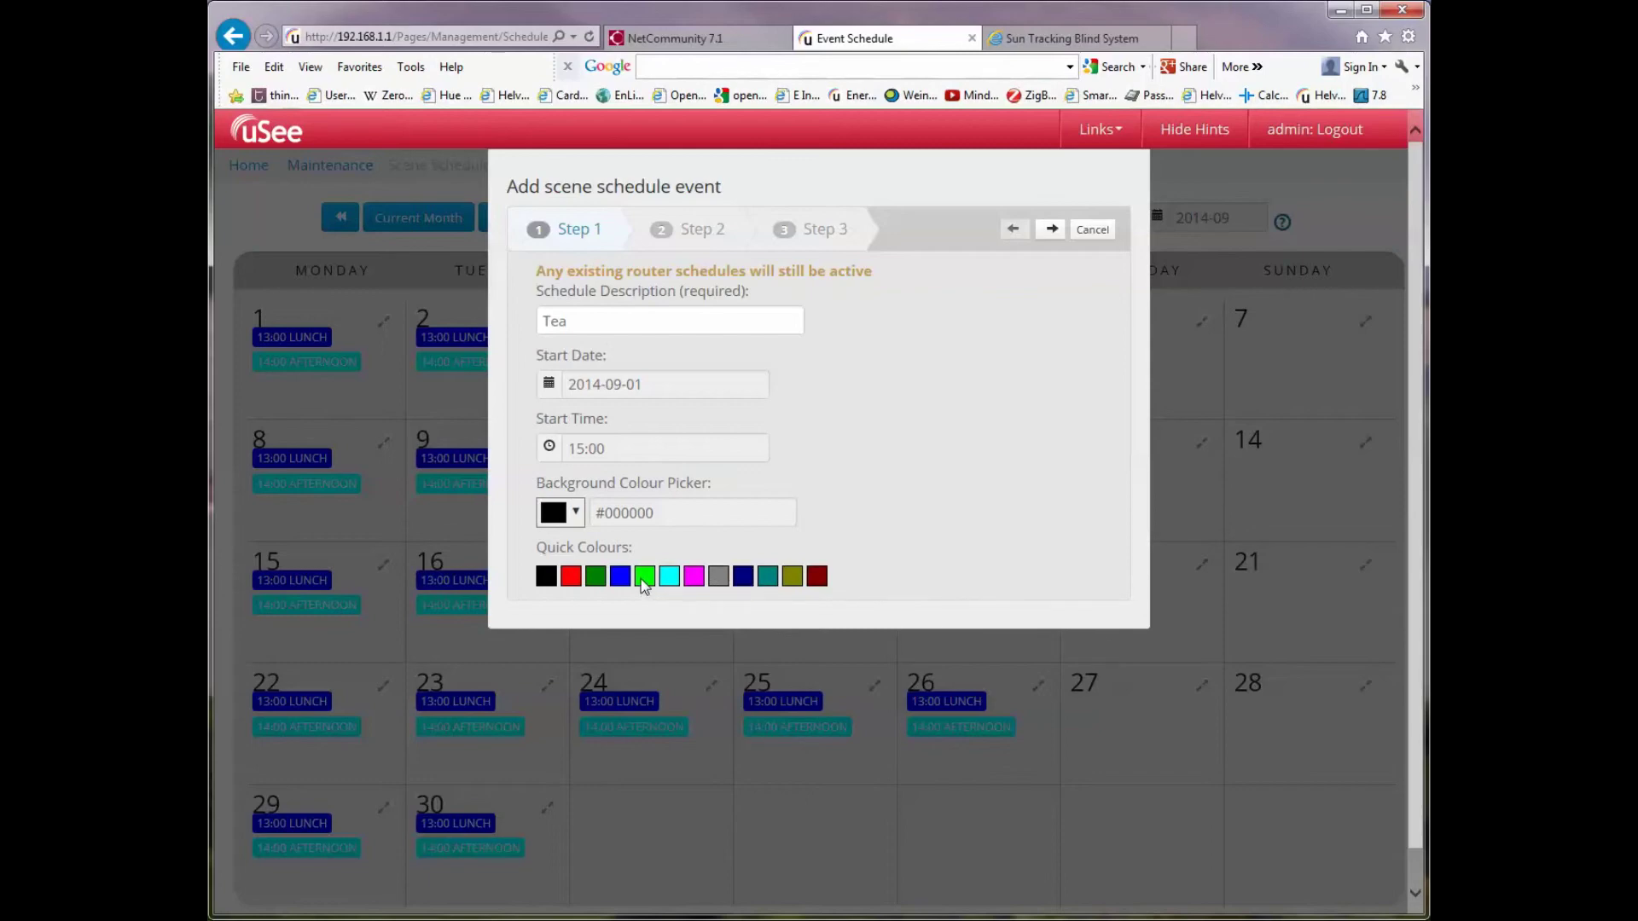
pyautogui.click(572, 582)
pyautogui.click(1053, 232)
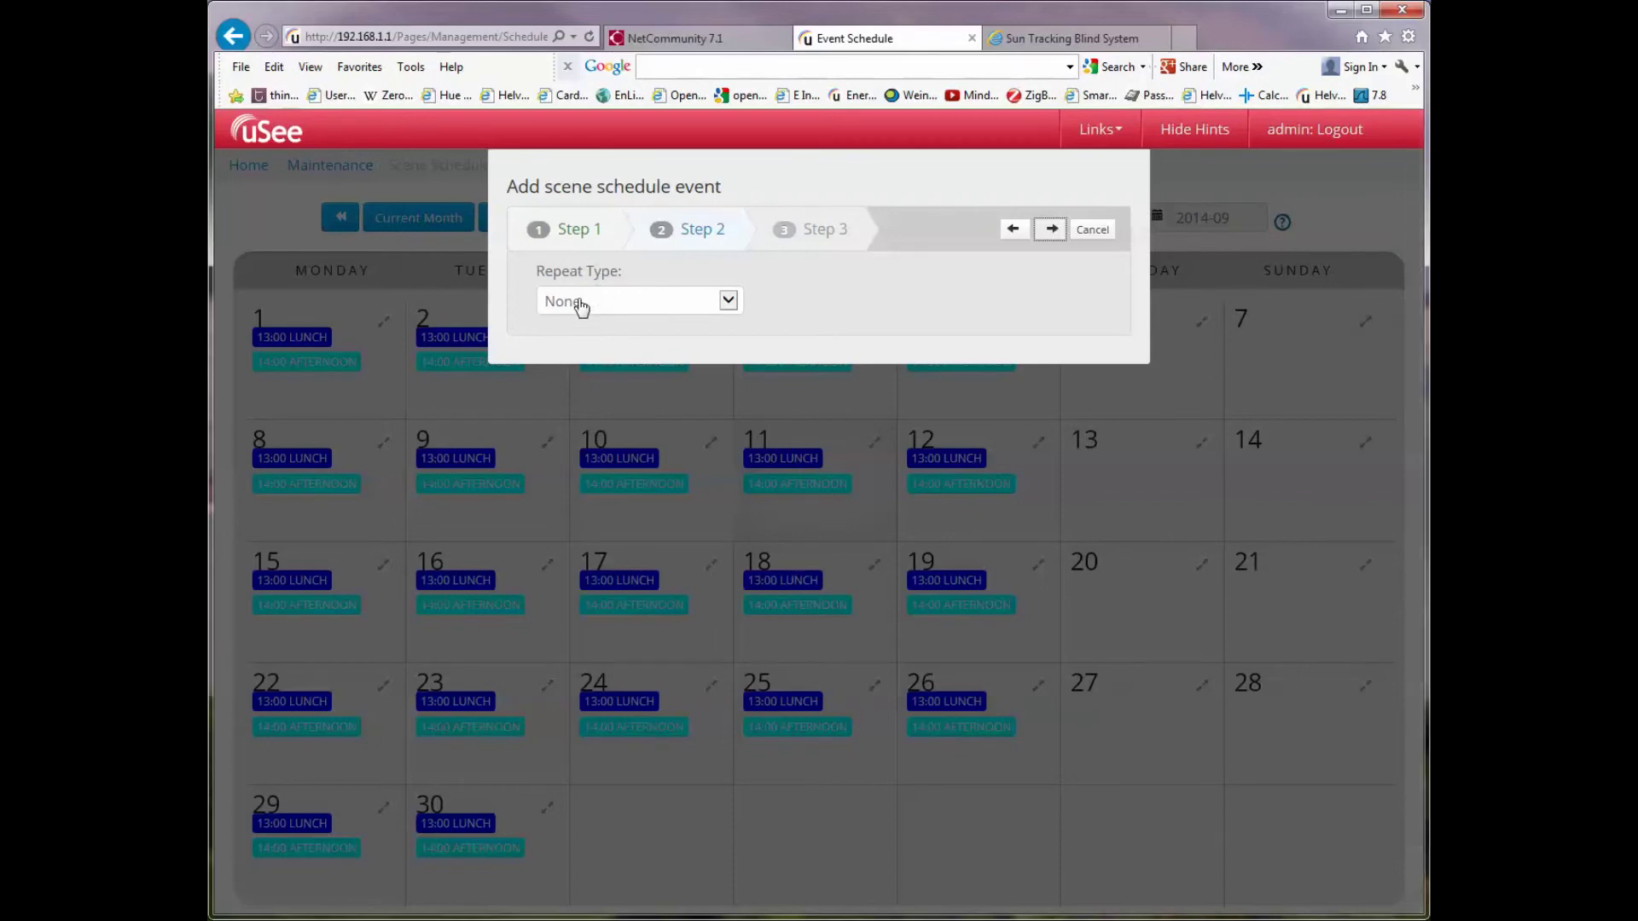
# Assign group 444 Private Office and scene 1.15 Off, then save the Tea event
pyautogui.click(1052, 229)
pyautogui.click(606, 306)
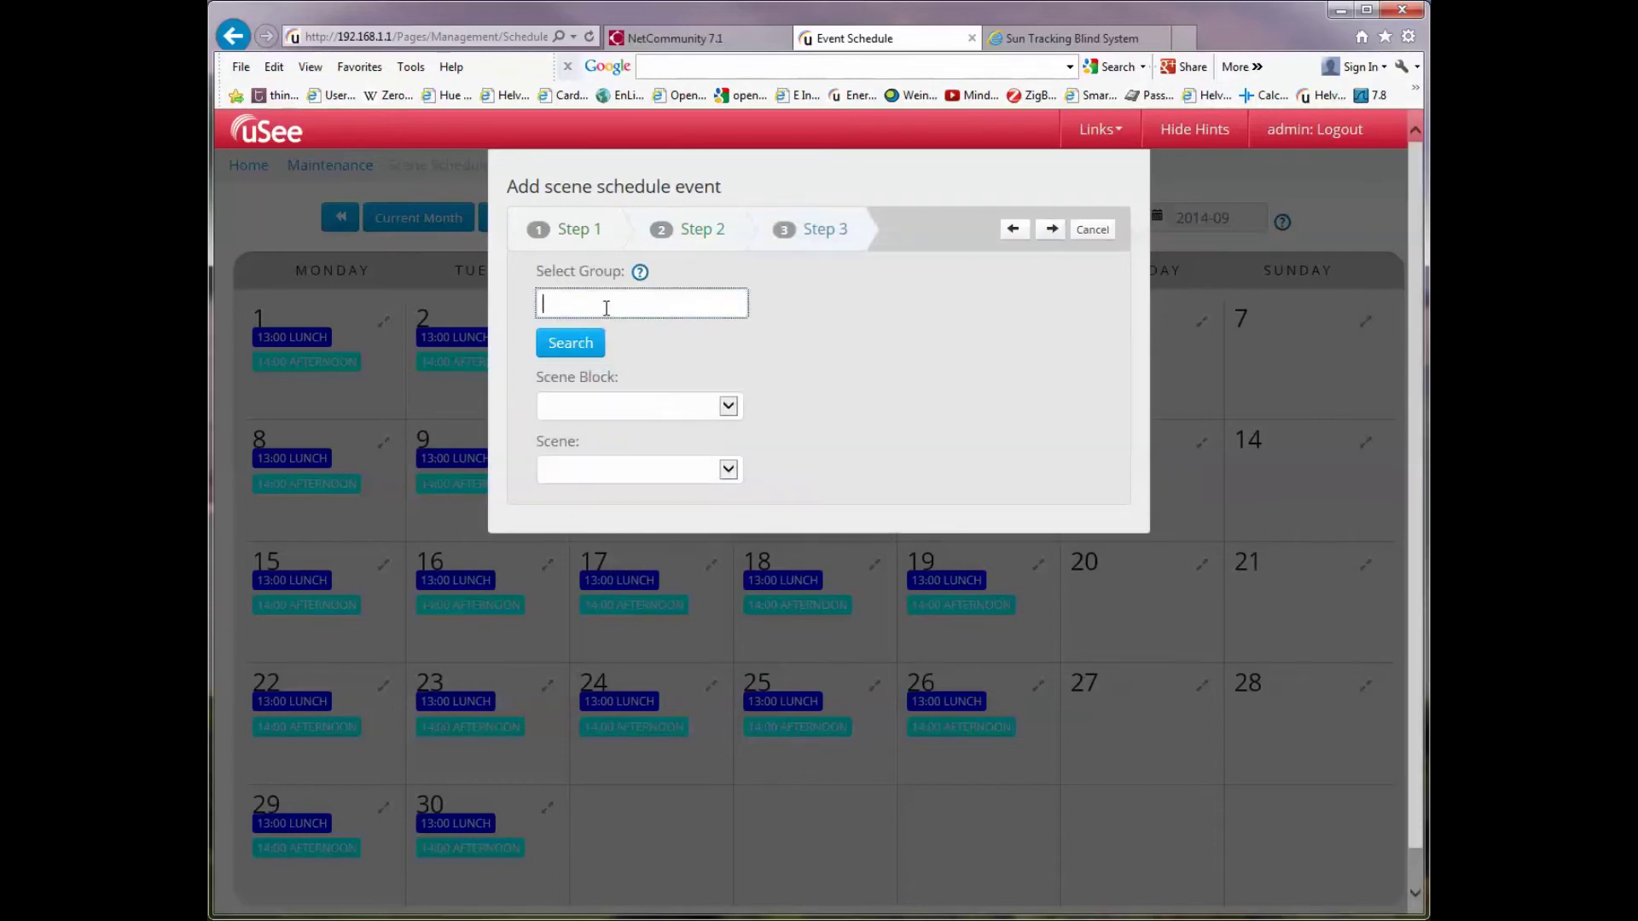
pyautogui.write('444')
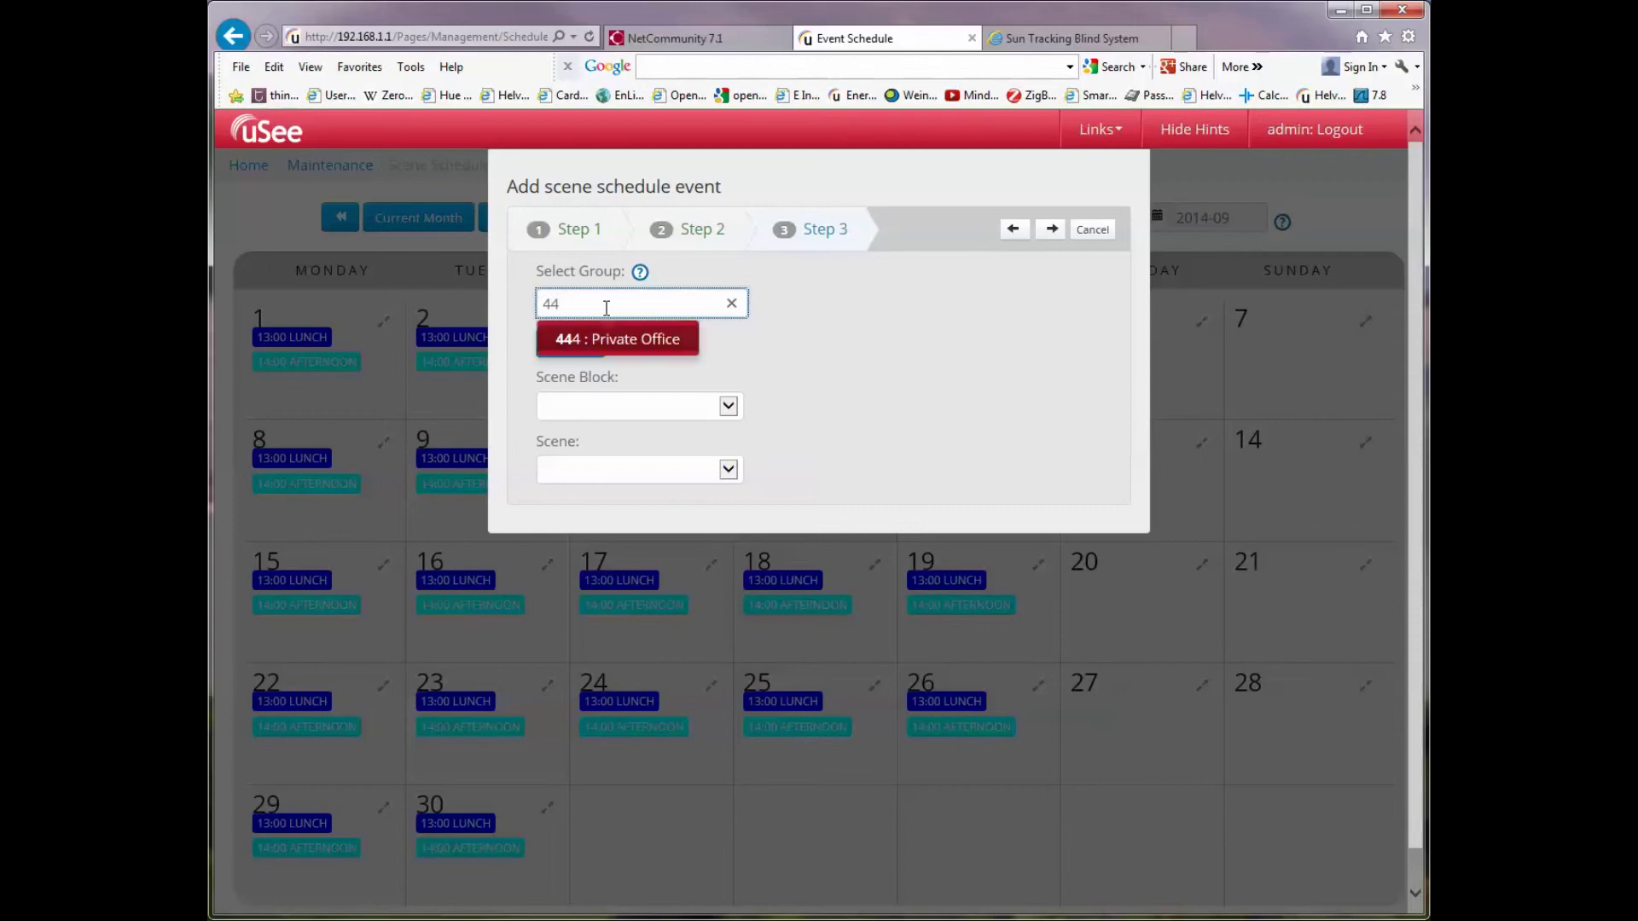
pyautogui.click(611, 337)
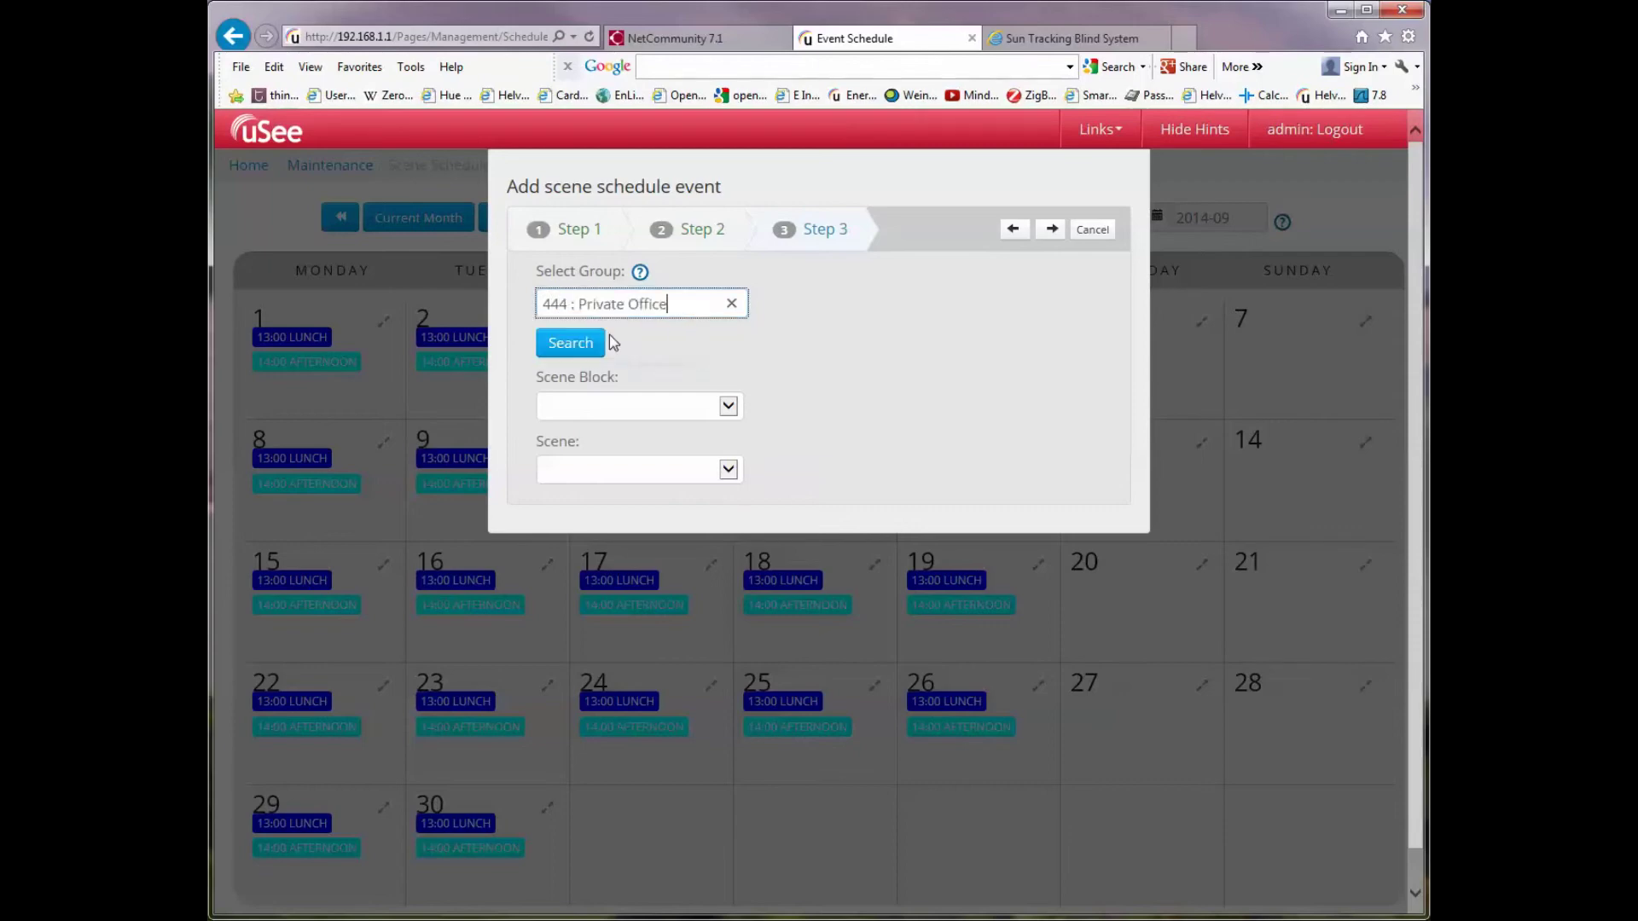
pyautogui.click(728, 476)
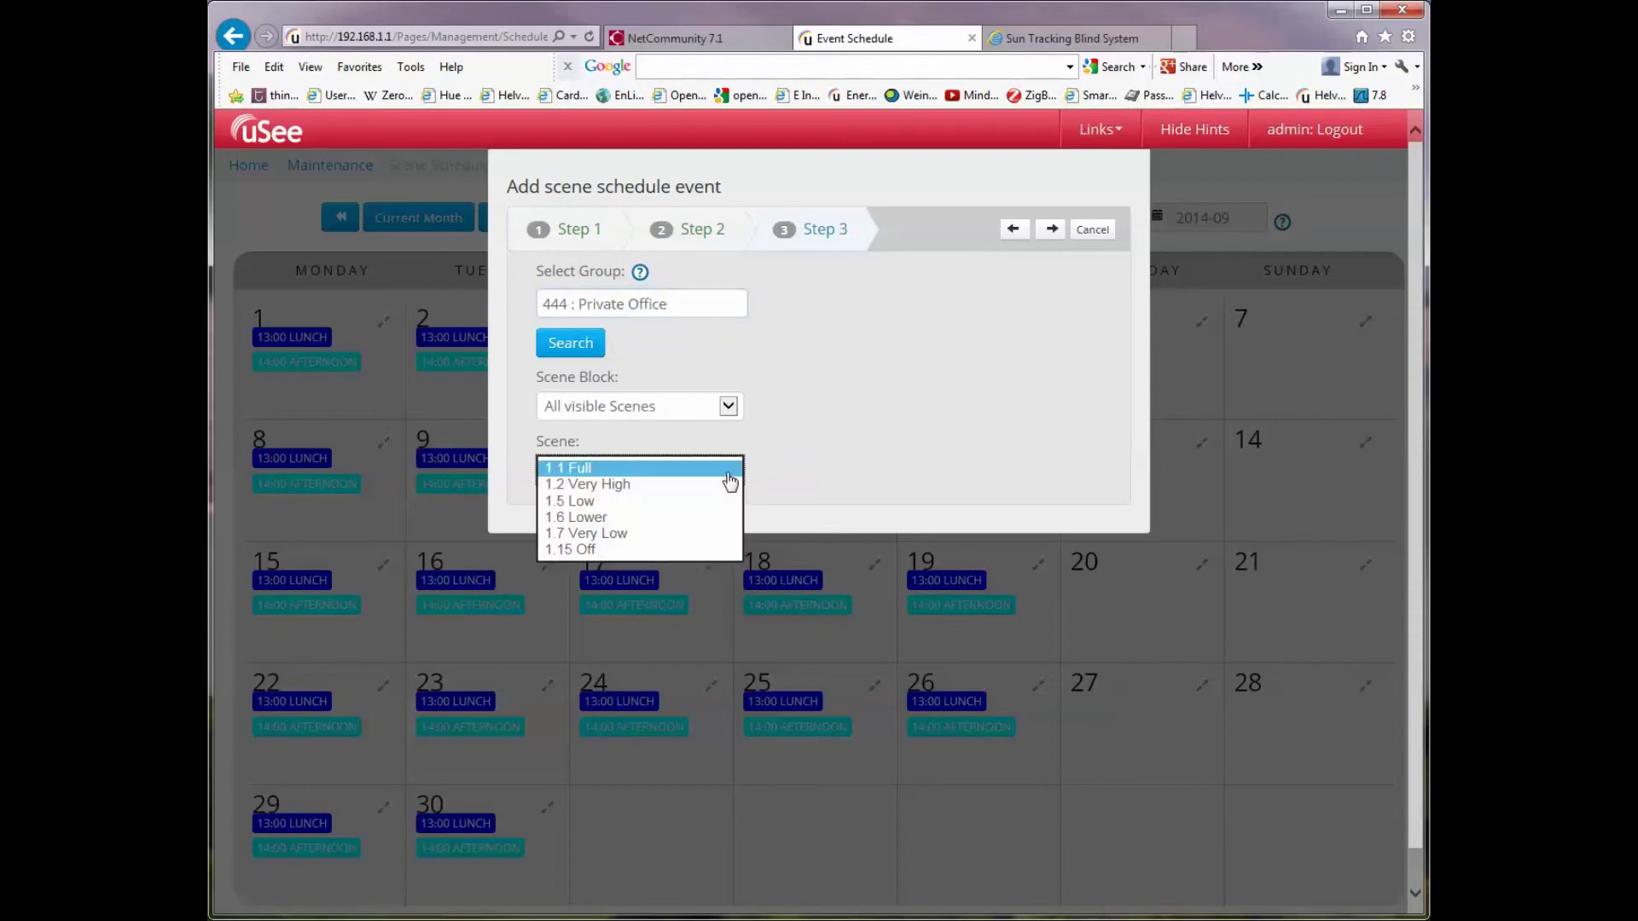
pyautogui.click(593, 550)
pyautogui.click(1053, 230)
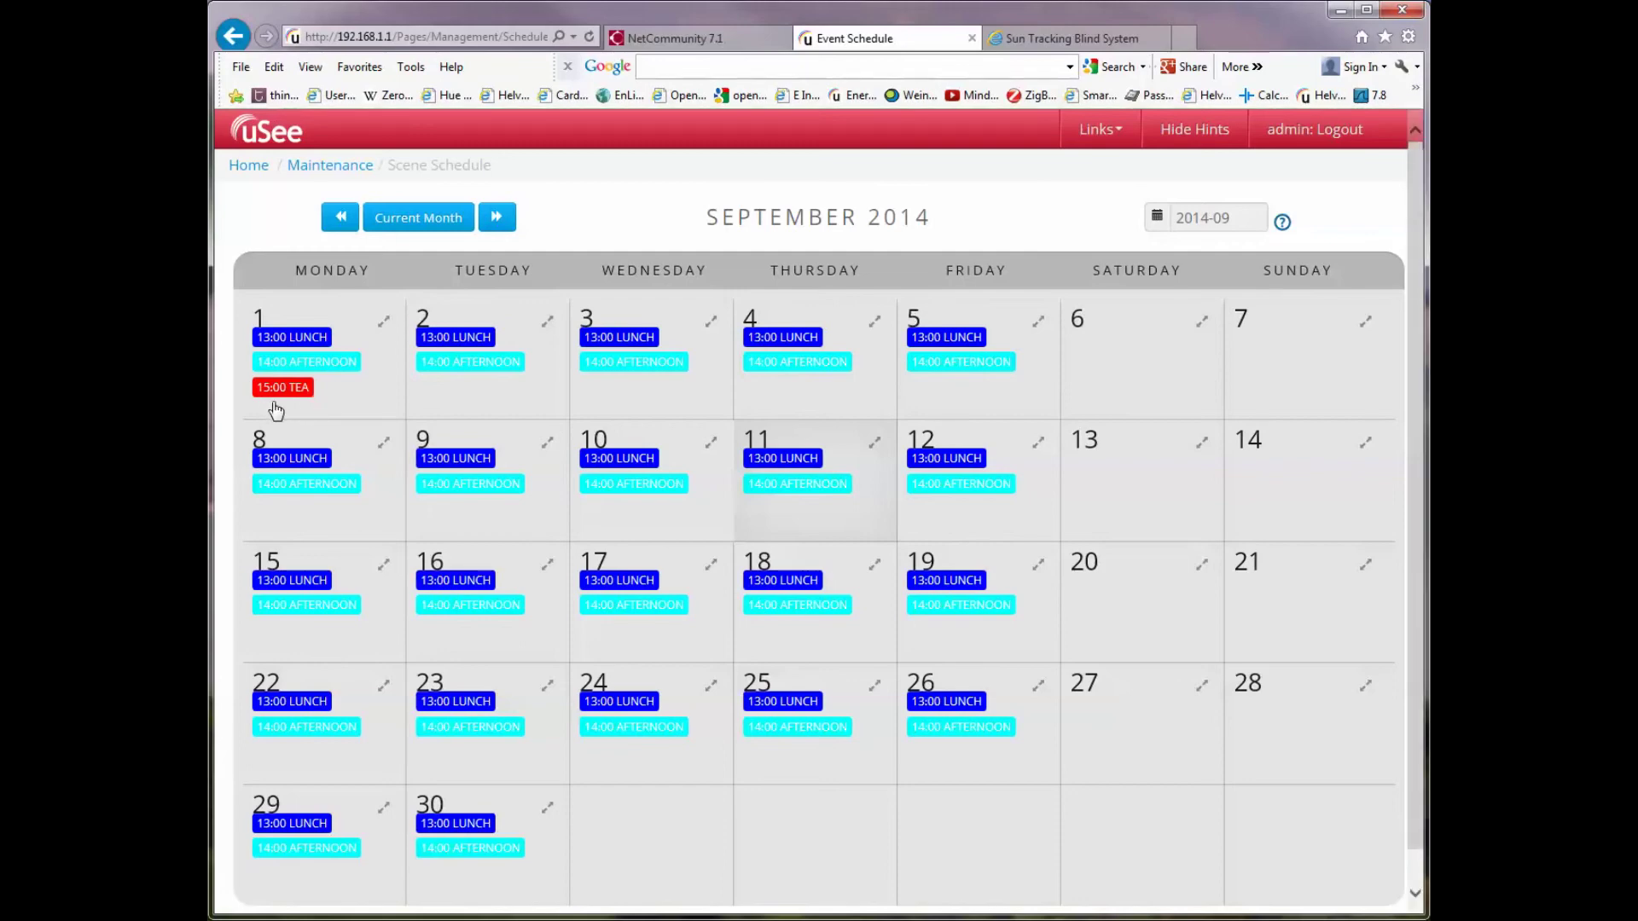
pyautogui.moveTo(289, 395)
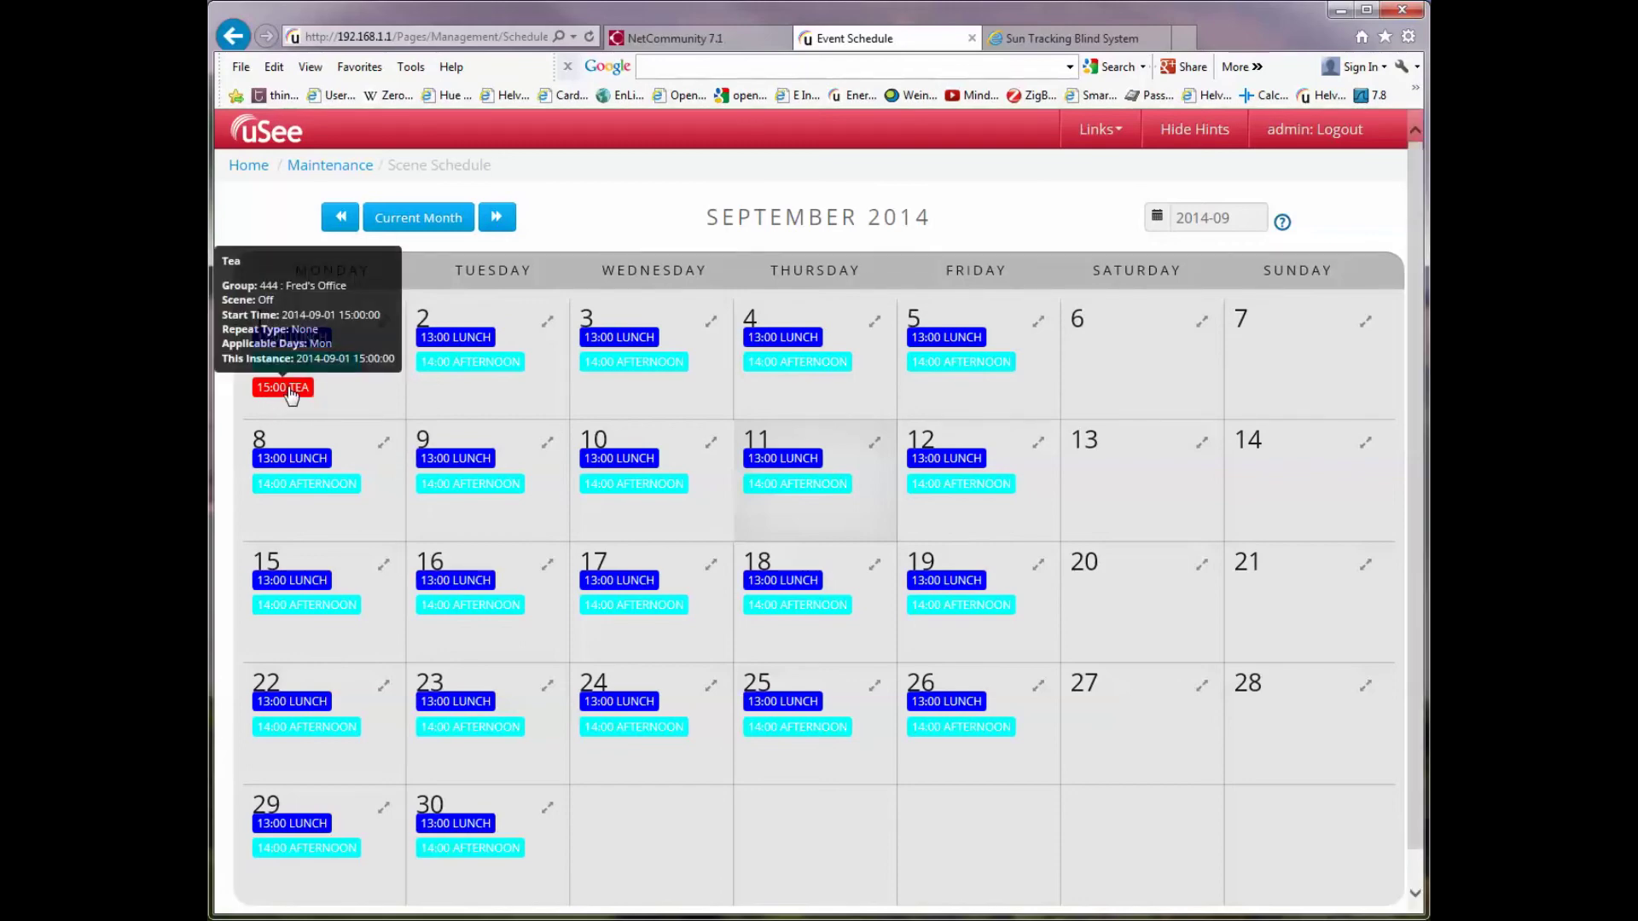